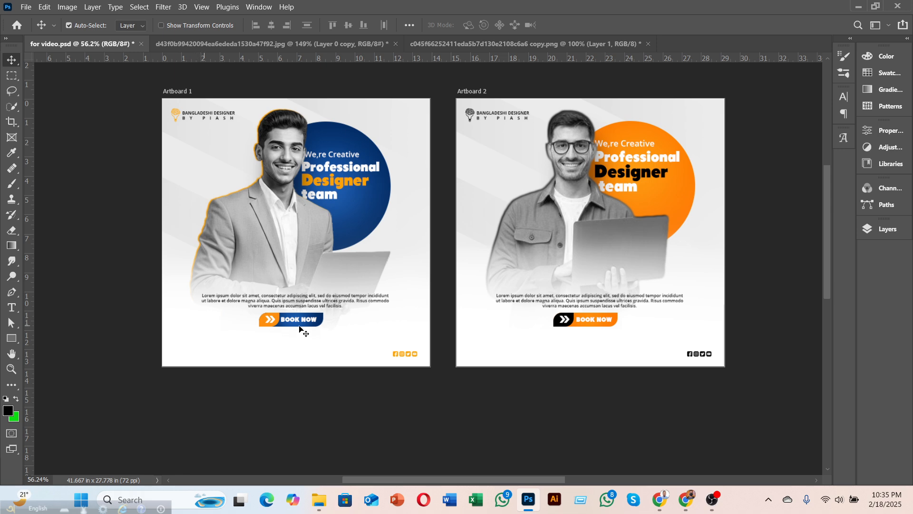
Review the man's cut-out image and the two finished poster artboards in for video.psd.
left_click(472, 44)
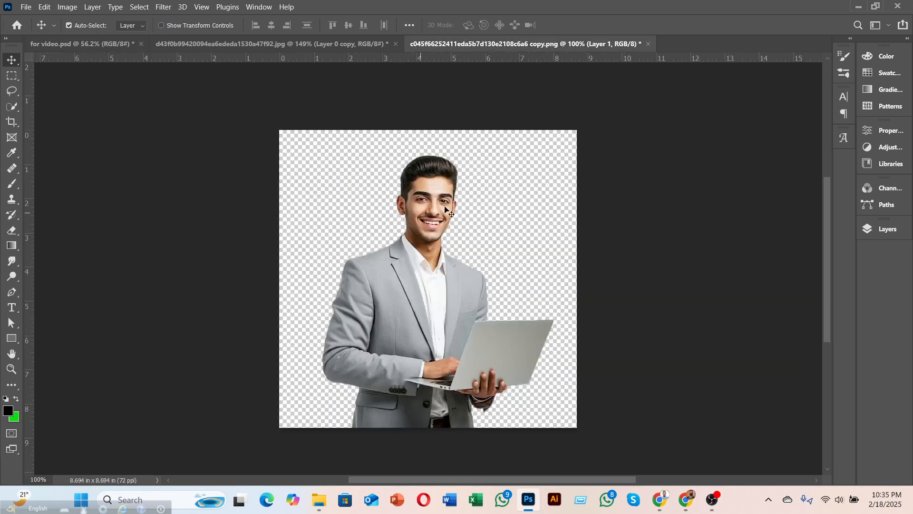
left_click(81, 44)
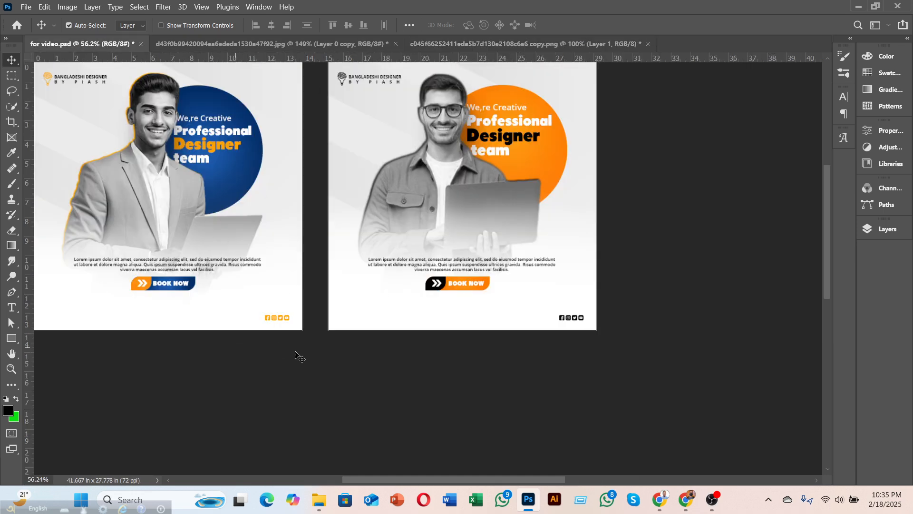
scroll(295, 358, "up", 1)
scroll(476, 482, "left", 3)
scroll(471, 483, "left", 1)
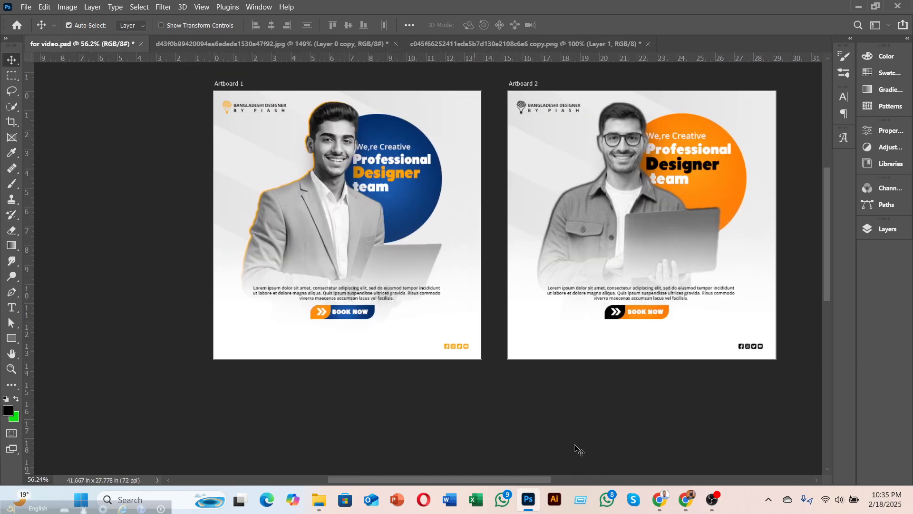
scroll(577, 451, "up", 1)
left_click_drag(503, 481, 517, 484)
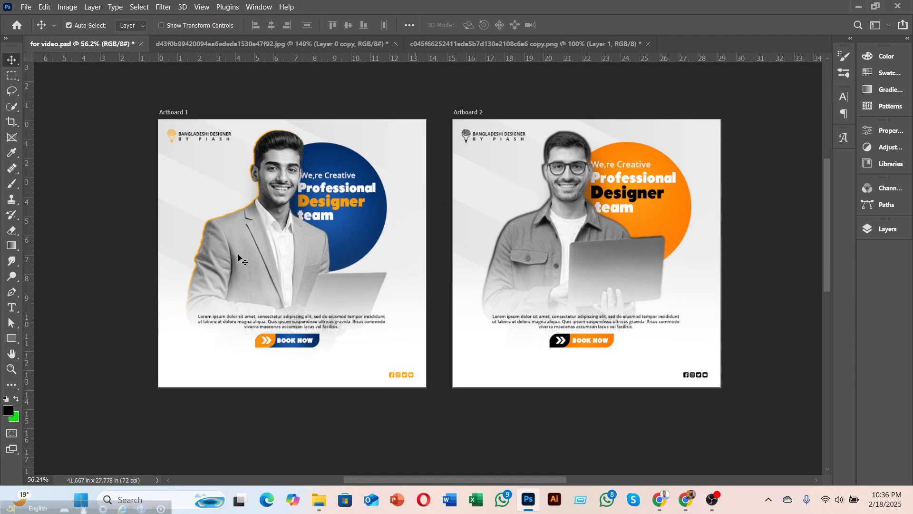
Create a new 1000 x 1000 px document at 72 ppi with a white background and no artboard.
left_click(26, 7)
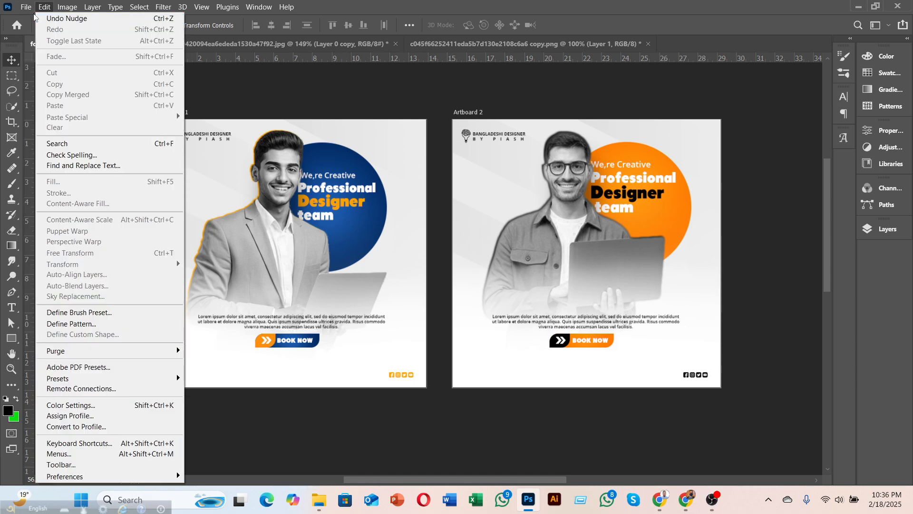
left_click(37, 19)
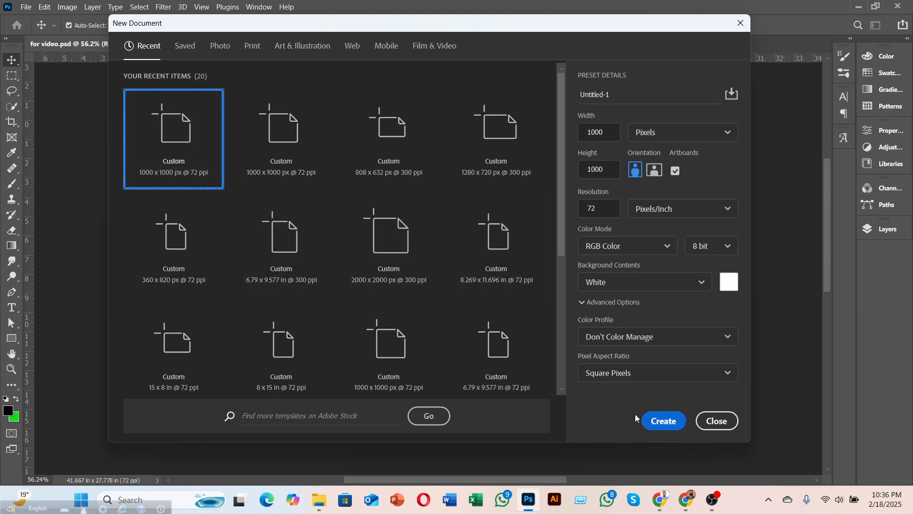
left_click(281, 137)
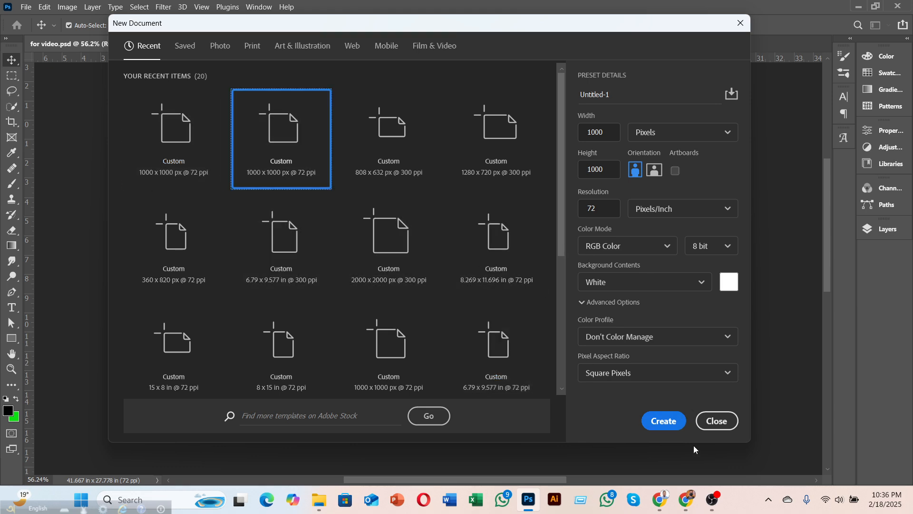
left_click(665, 421)
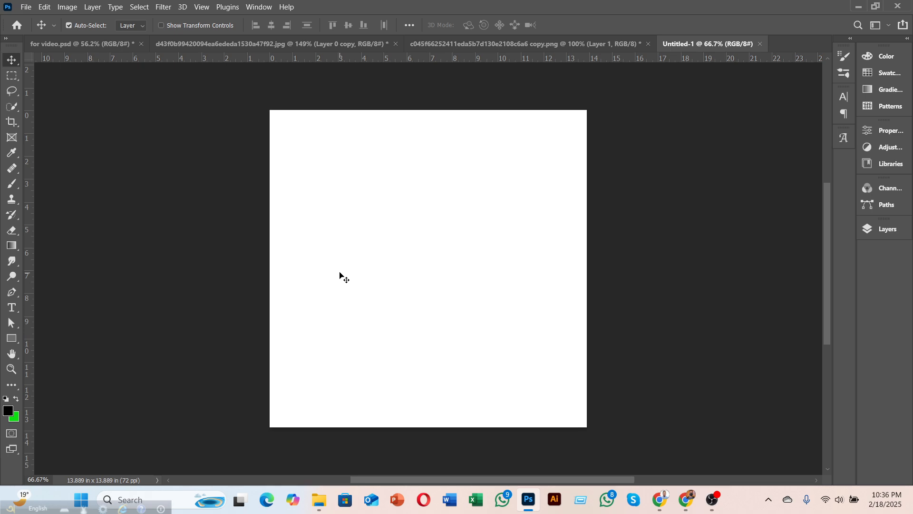
Copy the man-with-laptop cut-out into the new document, scale it to about 140%, and position it at X 500, Y 464 px.
left_click(478, 44)
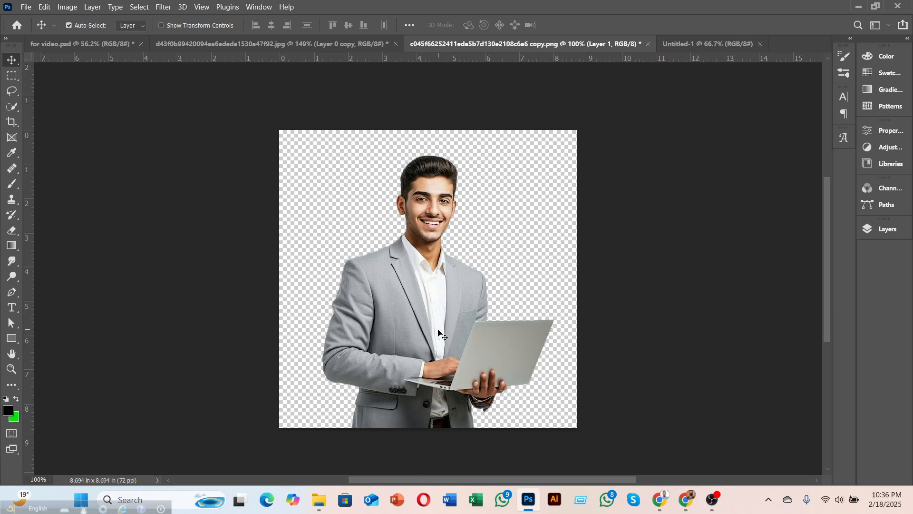
left_click_drag(440, 332, 412, 284)
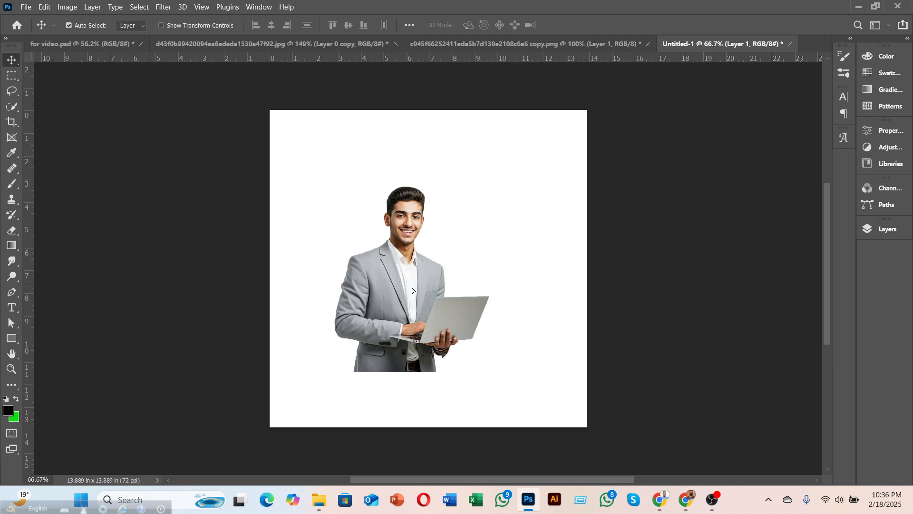
key("ctrl+t")
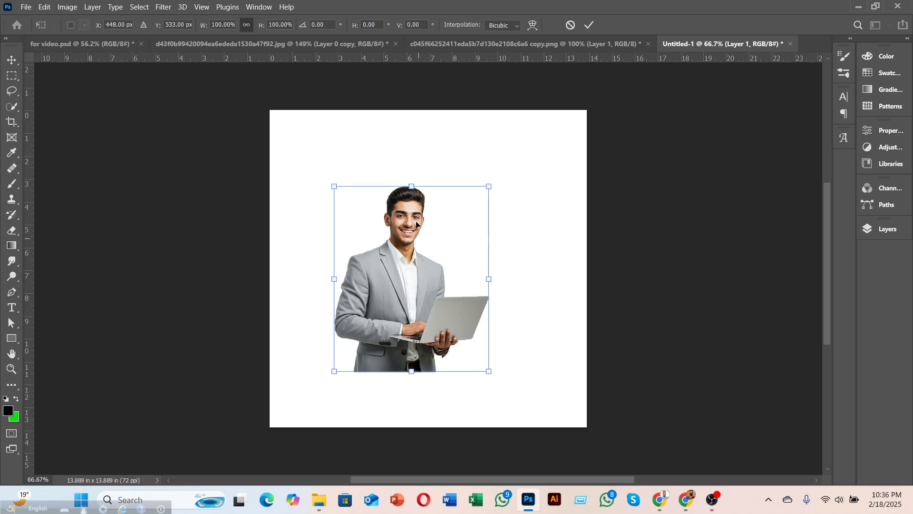
left_click_drag(411, 186, 411, 128)
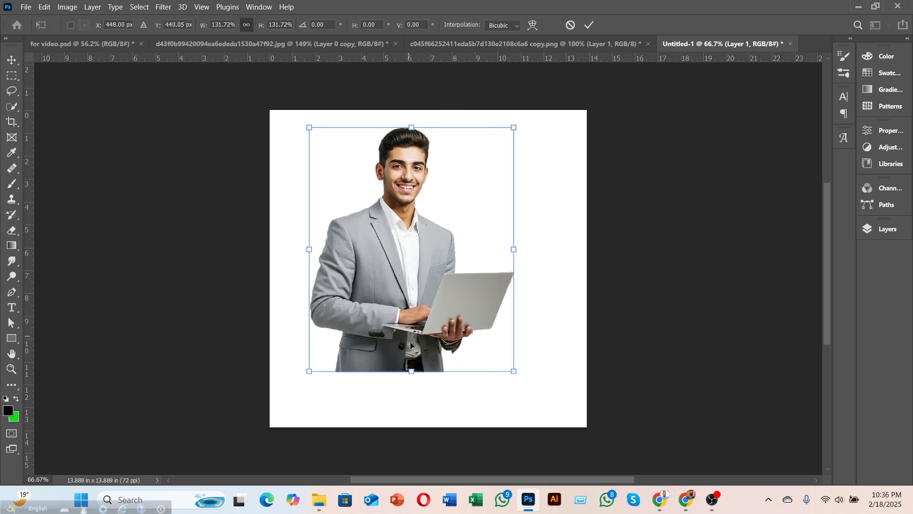
left_click_drag(412, 372, 412, 388)
left_click_drag(392, 305, 408, 302)
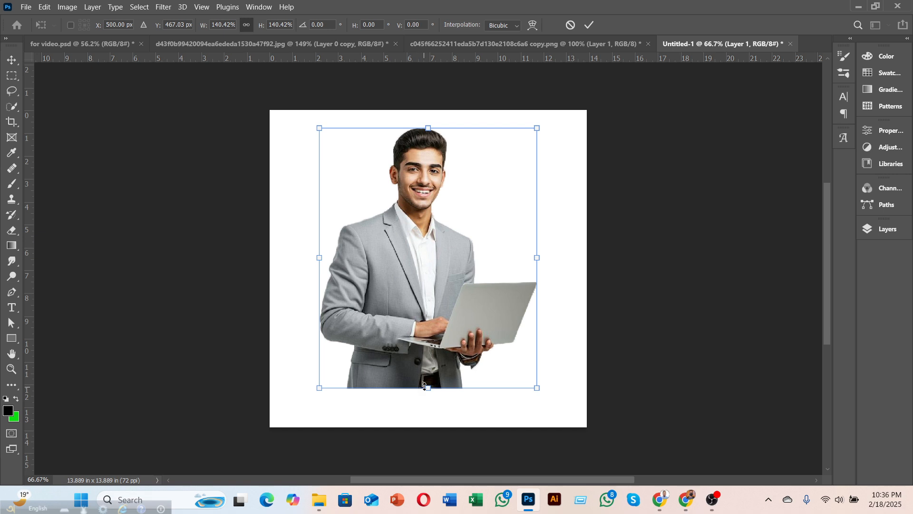
left_click_drag(421, 245, 423, 244)
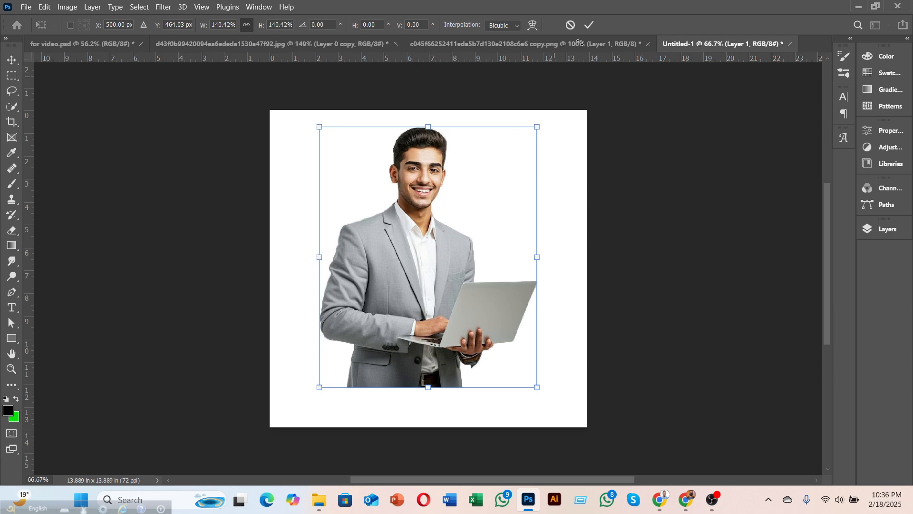
left_click(589, 25)
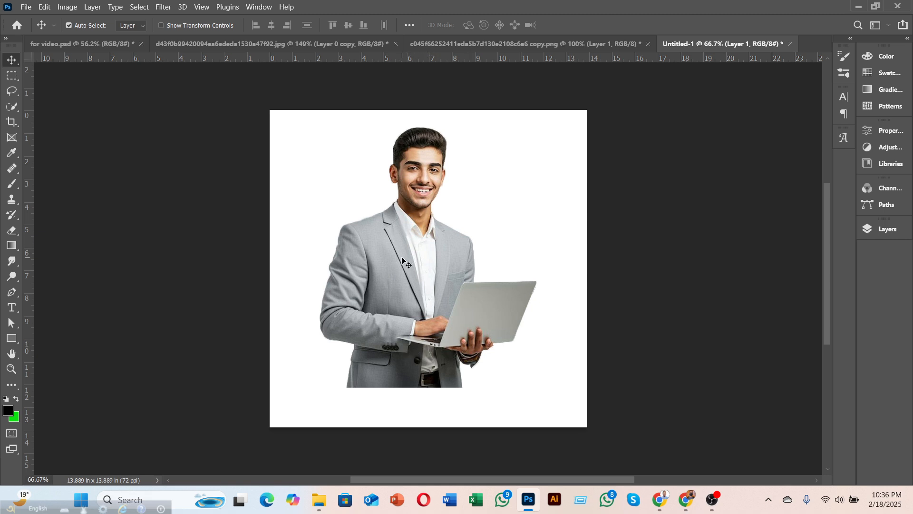
Add a Black & White adjustment layer above the man's photo and clip it to that layer.
left_click(881, 231)
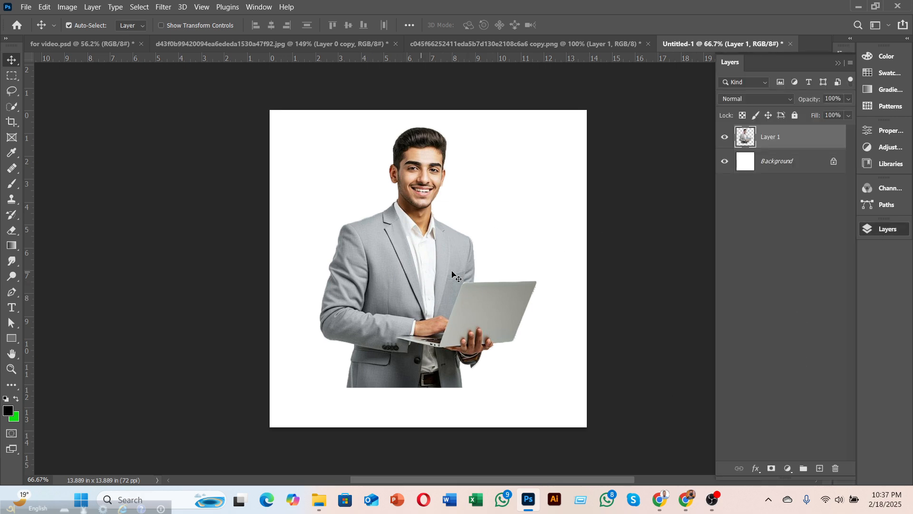
left_click(795, 468)
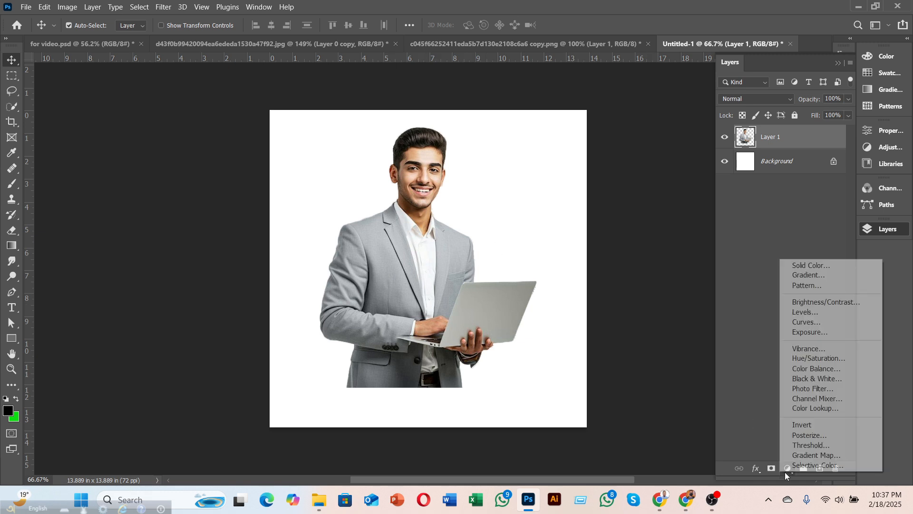
left_click(822, 379)
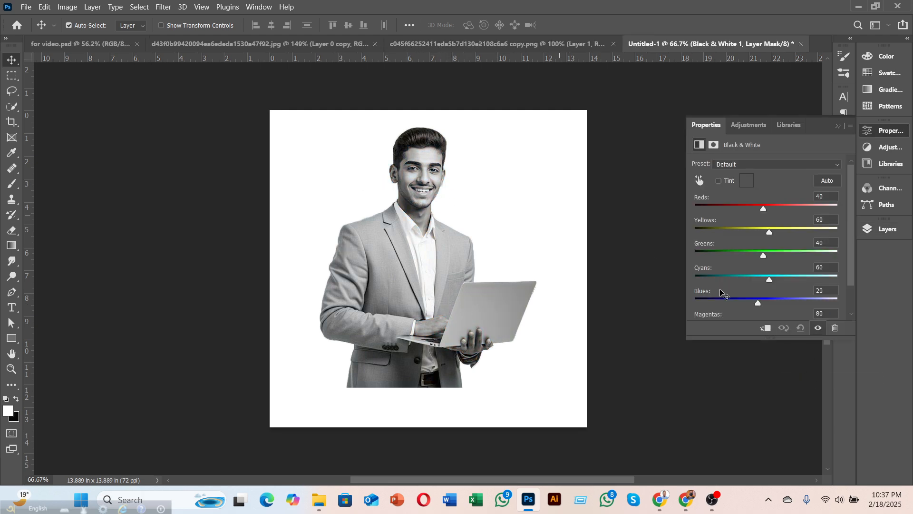
left_click(766, 329)
Tune the Black & White adjustment to Reds 15, Yellows 69, Cyans 0 and Blues about 27.
left_click_drag(769, 280, 752, 281)
left_click_drag(770, 232, 757, 211)
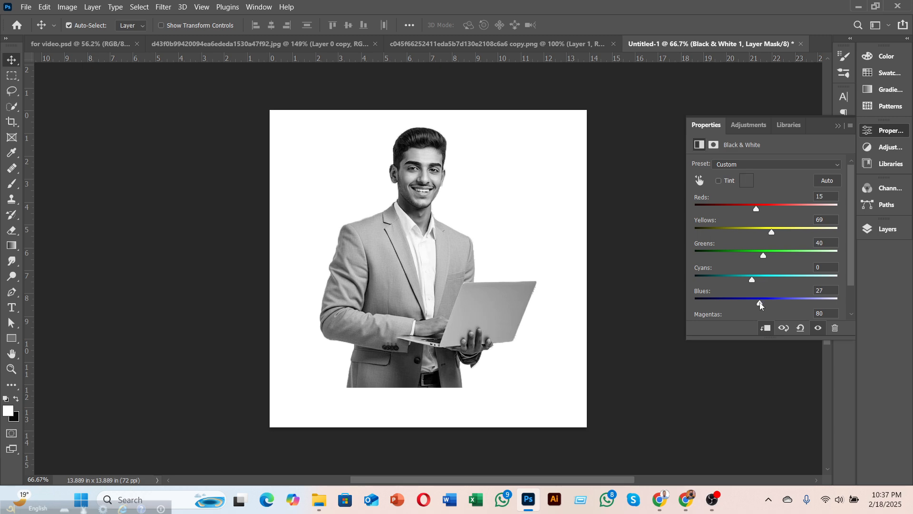
left_click_drag(760, 303, 759, 305)
Add a new layer above the adjustment and set the Gradient tool's starting color stop to white (ffffff).
left_click(875, 228)
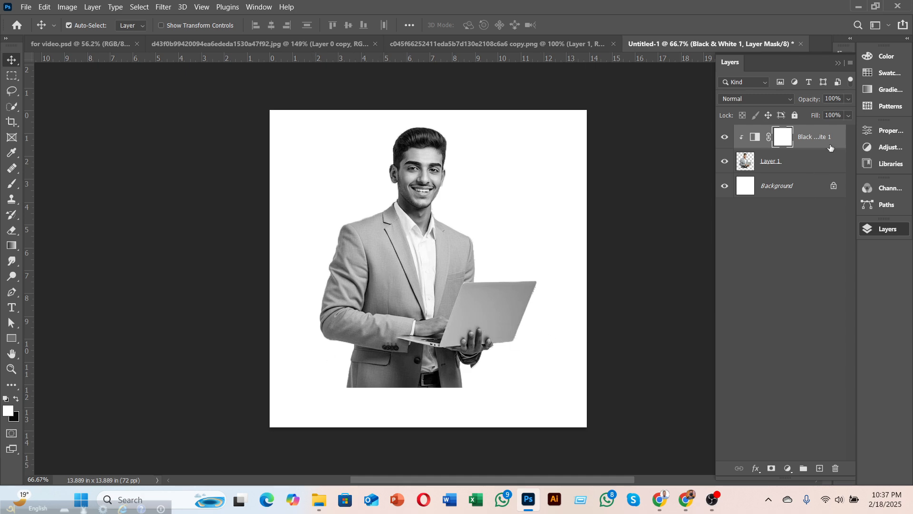
left_click(820, 469)
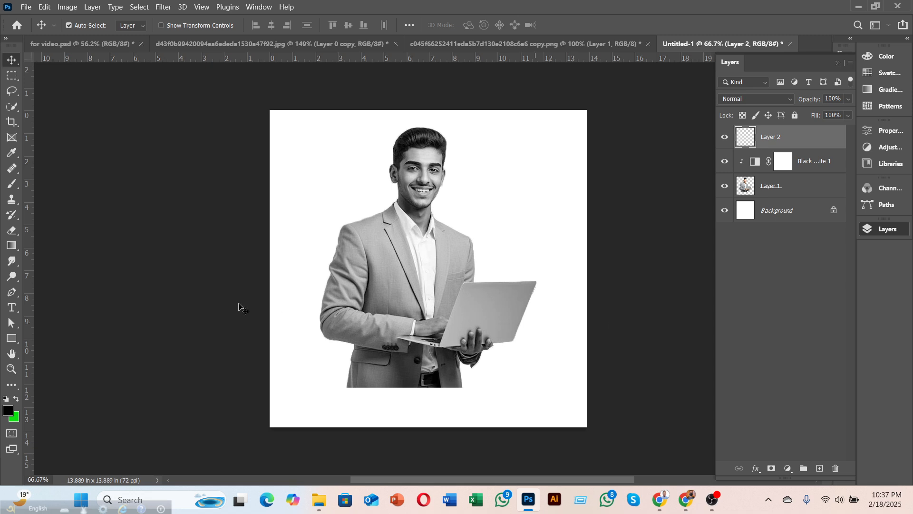
left_click(11, 246)
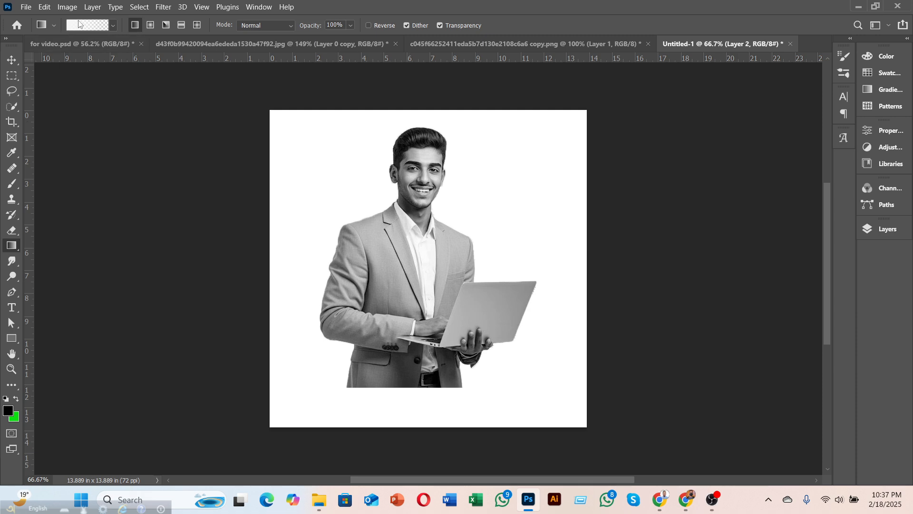
left_click(71, 28)
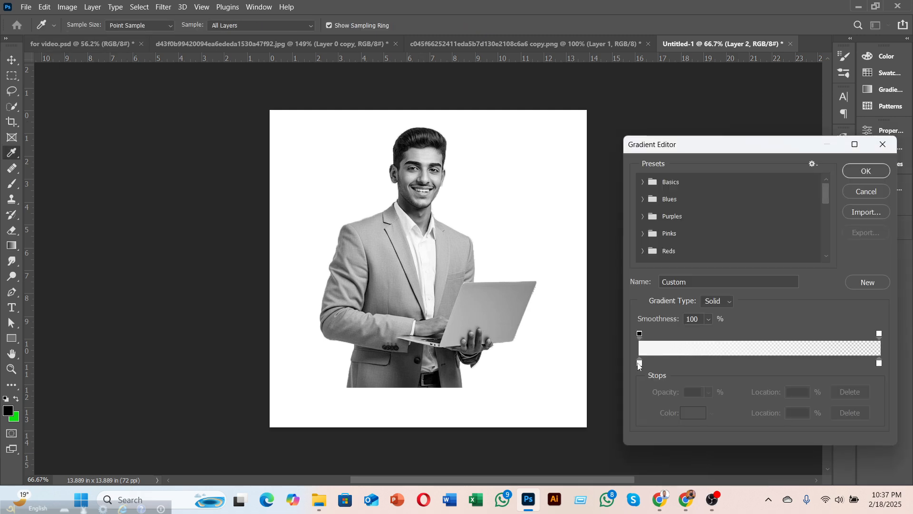
left_click(640, 363)
double_click(639, 363)
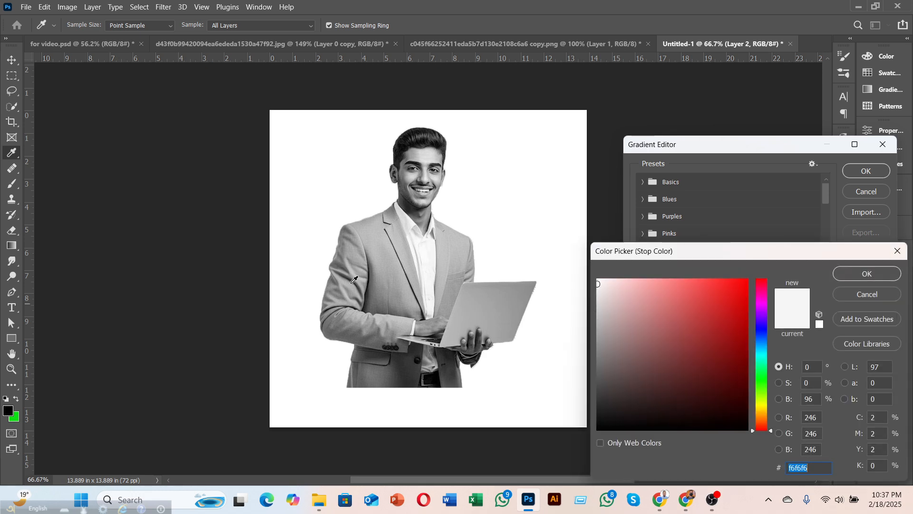
left_click(293, 144)
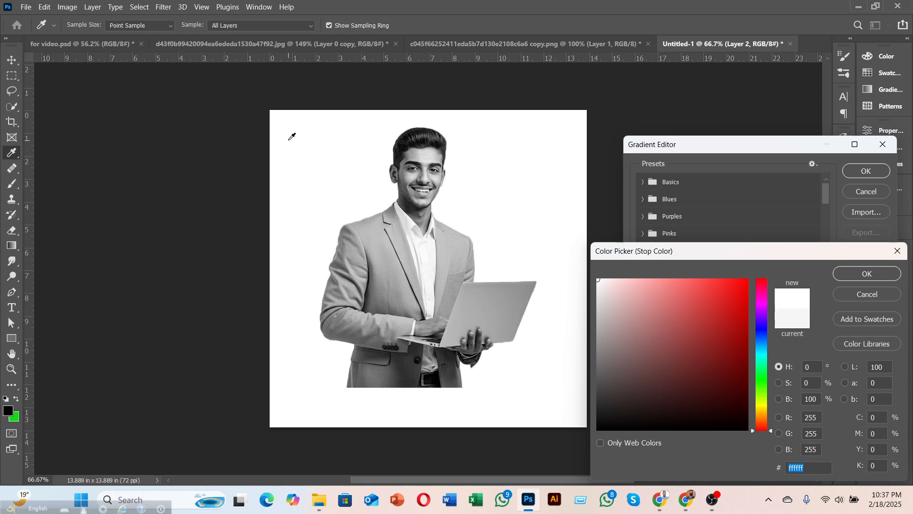
left_click(863, 275)
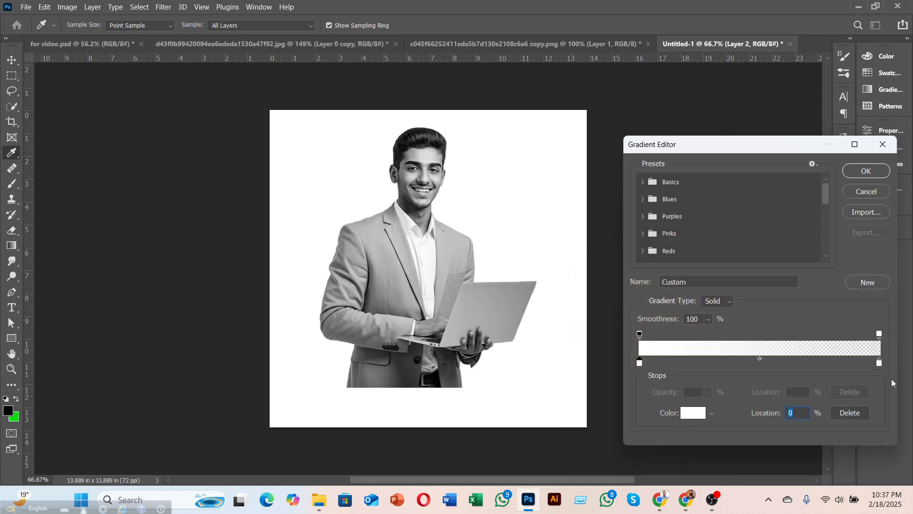
Keep the gradient's opacity stops at 100% and 0%, use white (ffffff) for its end color stop, and accept the gradient.
left_click(639, 333)
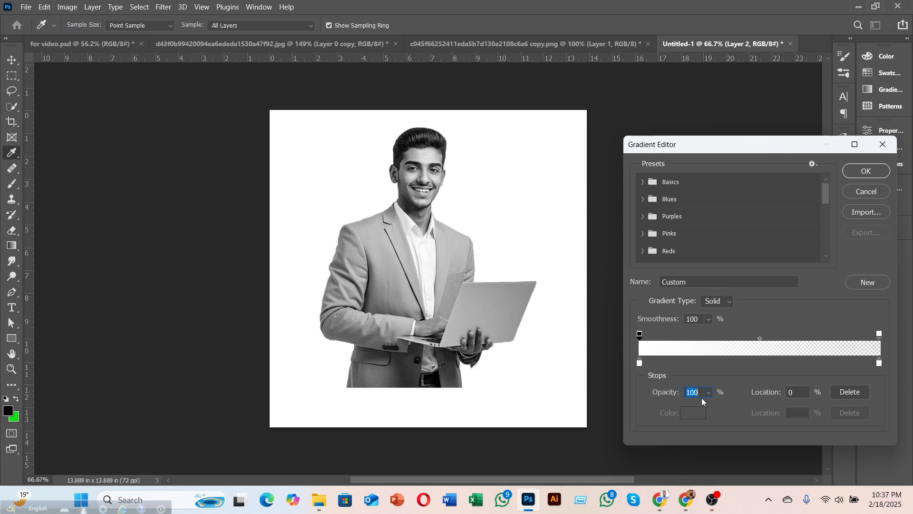
left_click(879, 333)
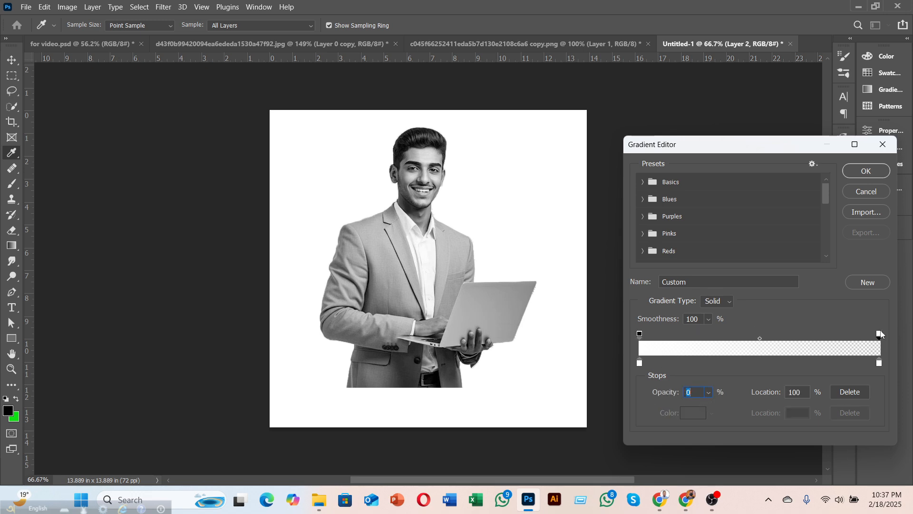
left_click(878, 364)
left_click(682, 416)
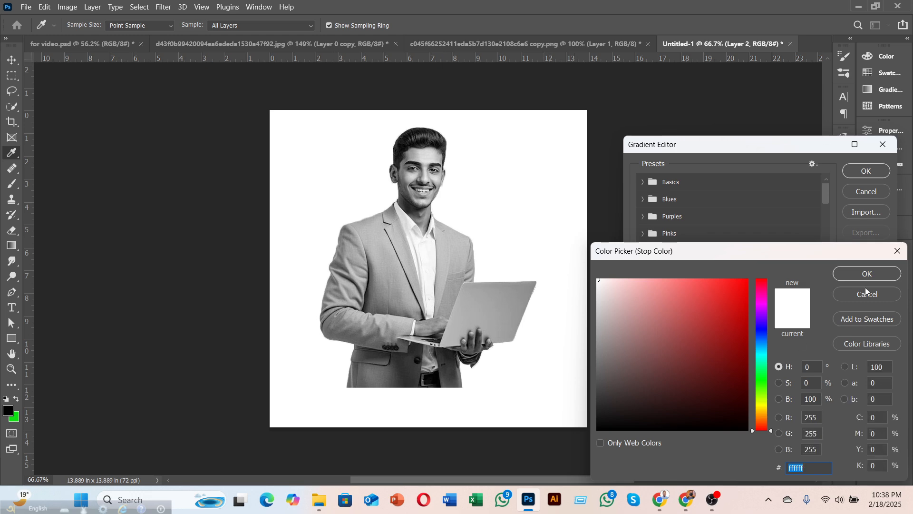
key("Return")
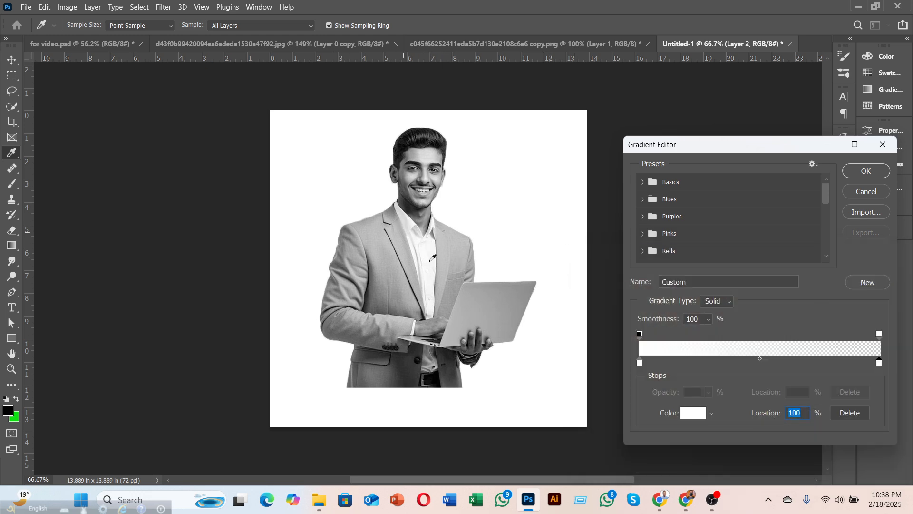
left_click(866, 171)
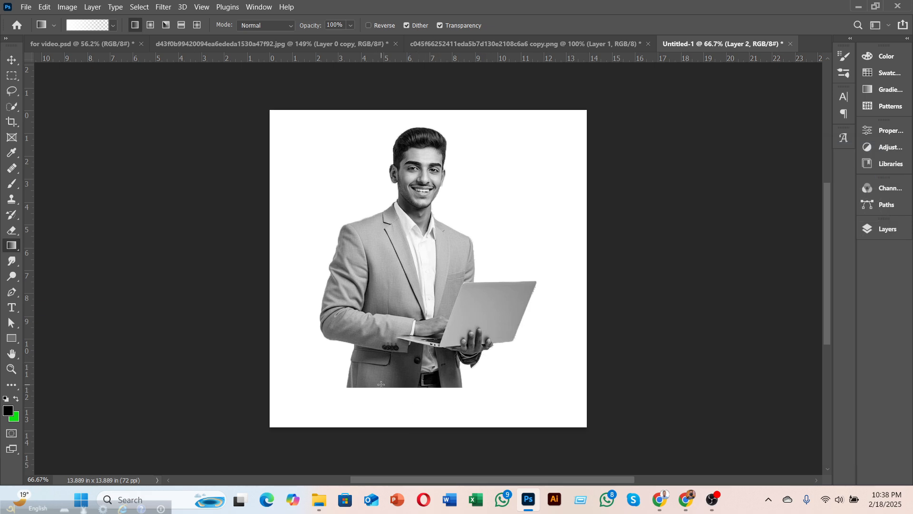
Draw three white-to-transparent gradients upward from the bottom of the figure and canvas to fade out the man's lower body.
scroll(387, 348, "down", 2)
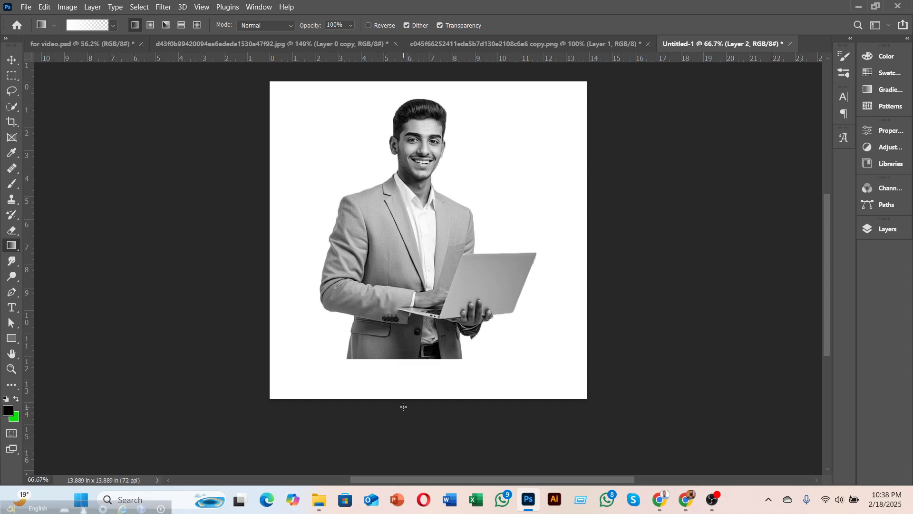
left_click_drag(403, 407, 402, 190)
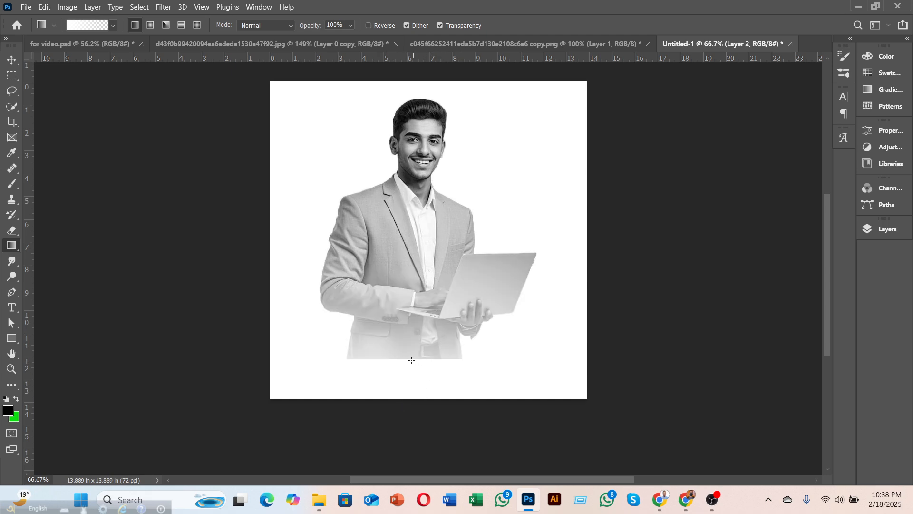
left_click_drag(412, 360, 418, 235)
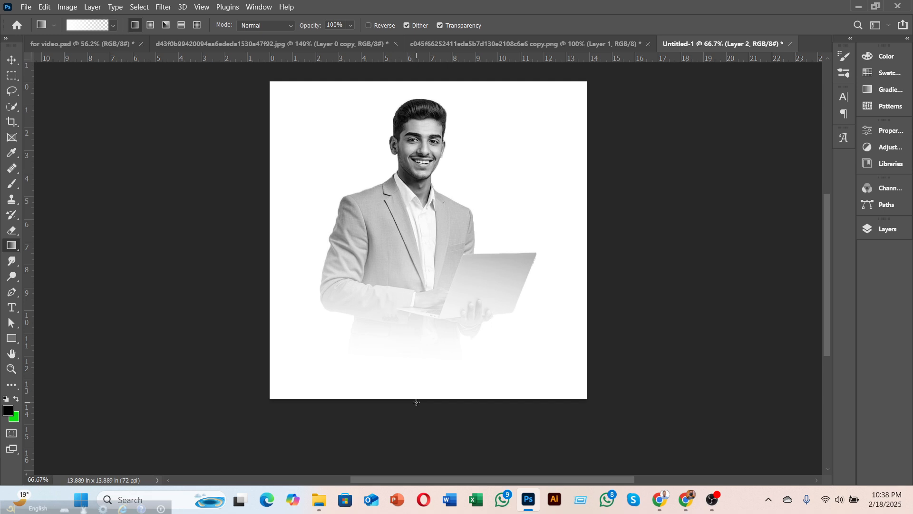
left_click_drag(417, 402, 415, 228)
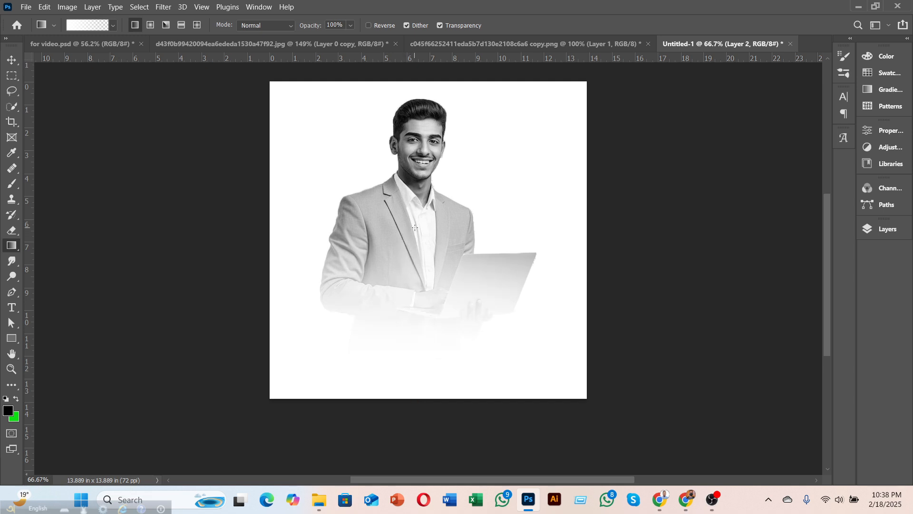
Draw a circle about 447 px in diameter directly above the Background layer, behind the man and reaching past his shoulder.
left_click(12, 60)
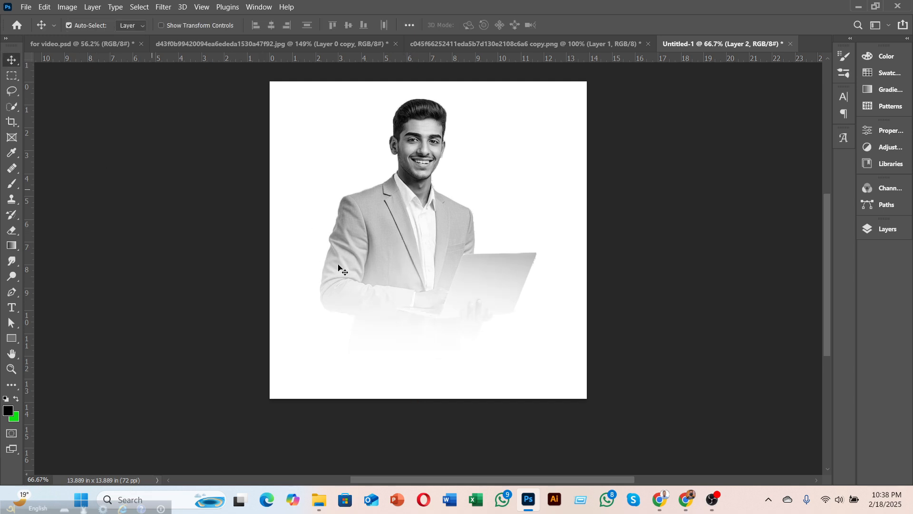
scroll(376, 287, "down", 2)
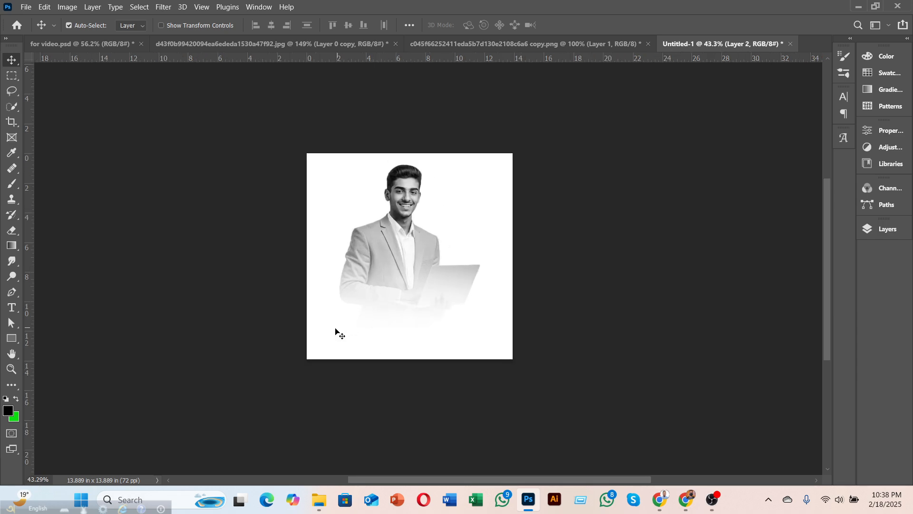
scroll(336, 332, "up", 1)
scroll(337, 340, "up", 2)
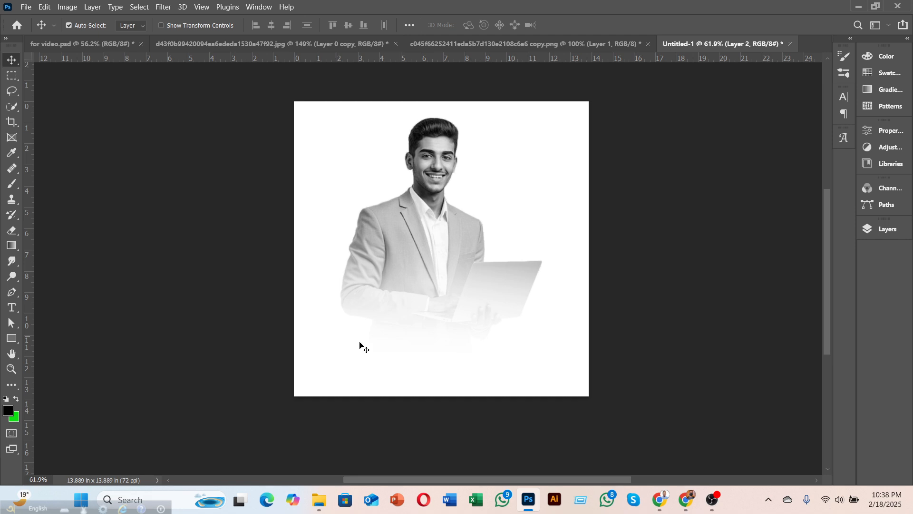
scroll(436, 352, "up", 1)
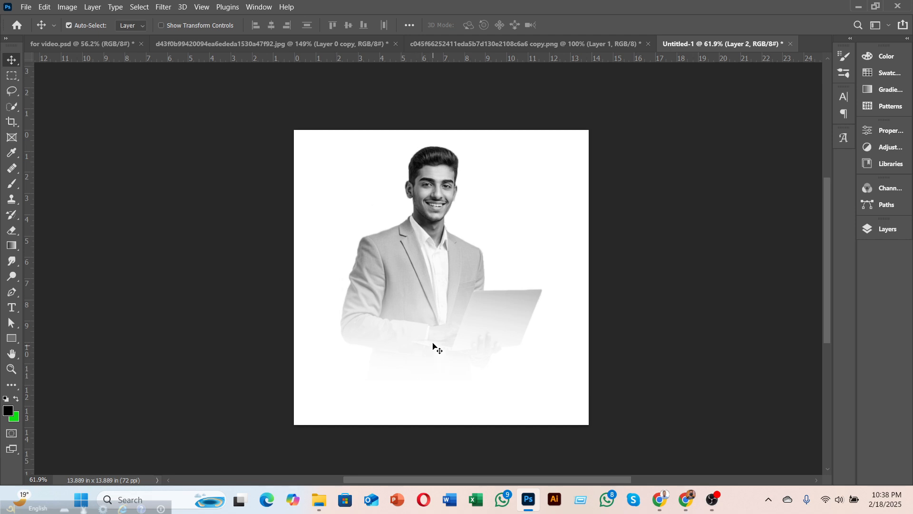
left_click(885, 232)
left_click(768, 195)
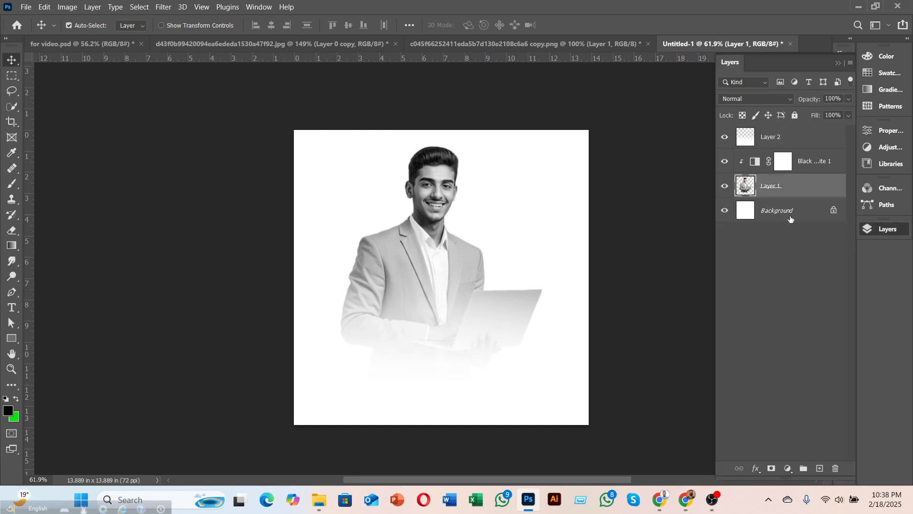
left_click(790, 217)
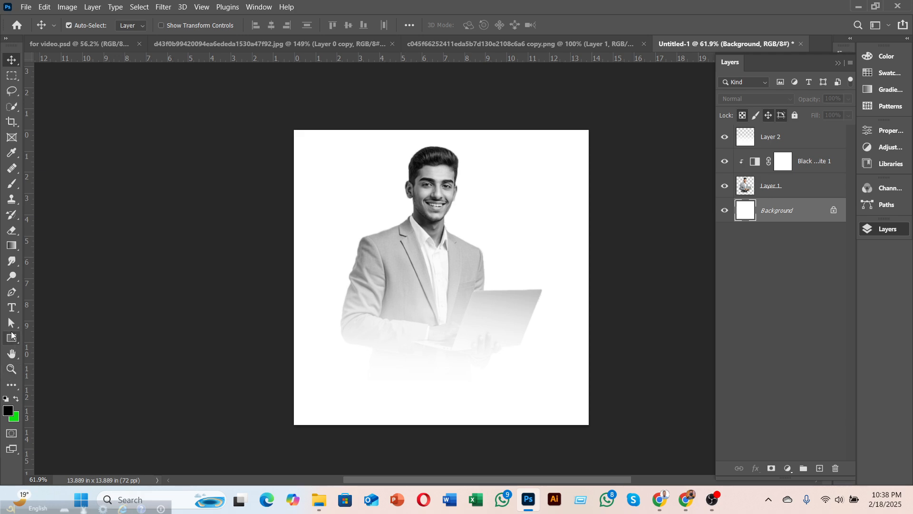
left_click(12, 337)
left_click(52, 337)
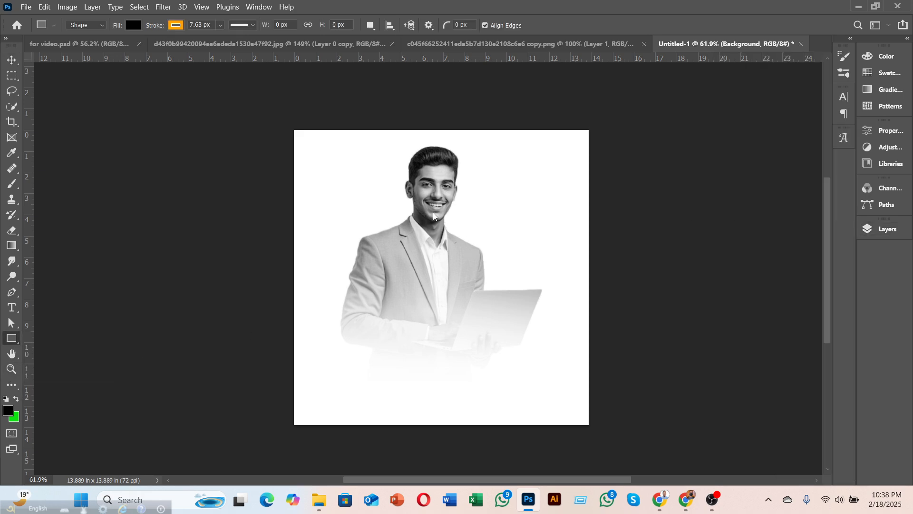
key("shift+u")
mouse_move(423, 179)
left_mouse_down()
mouse_move(464, 212)
mouse_move(556, 344)
left_mouse_up()
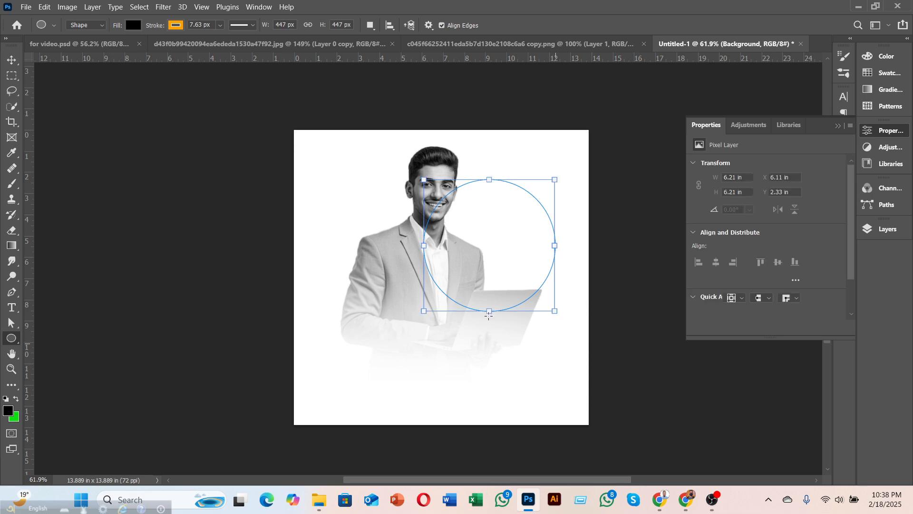
Remove the circle's stroke and fill it with a dark blue around 010c73.
left_click(174, 25)
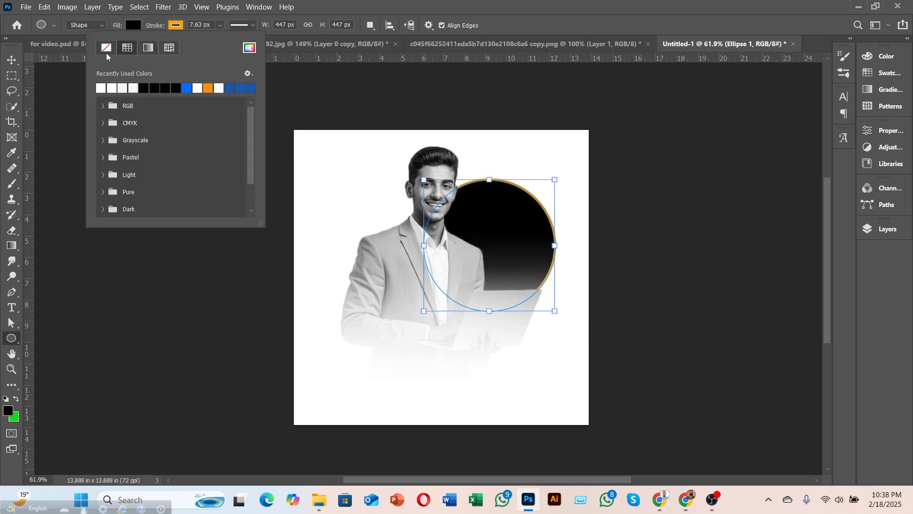
left_click(106, 47)
left_click(128, 25)
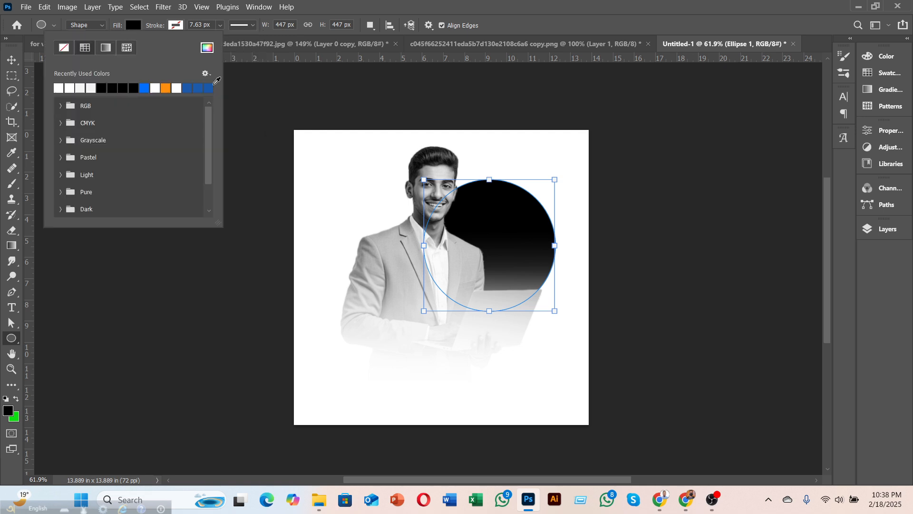
left_click(206, 47)
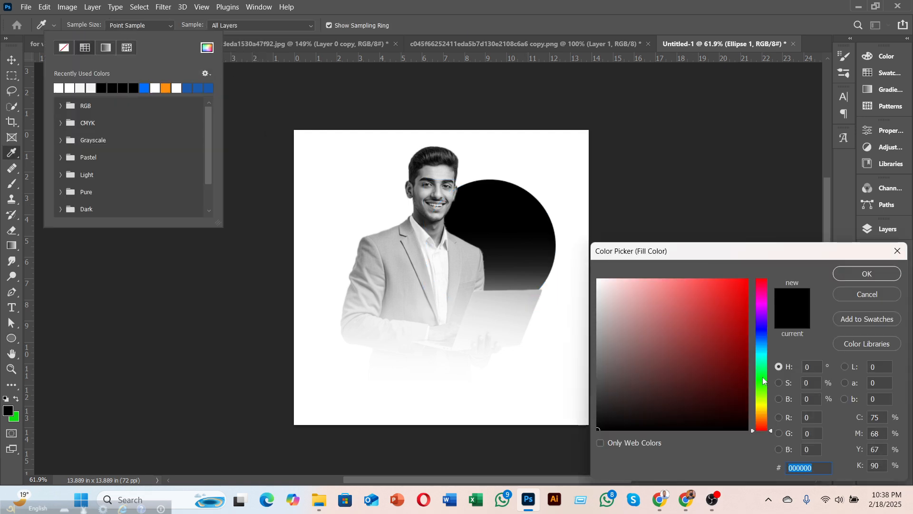
type("000c81")
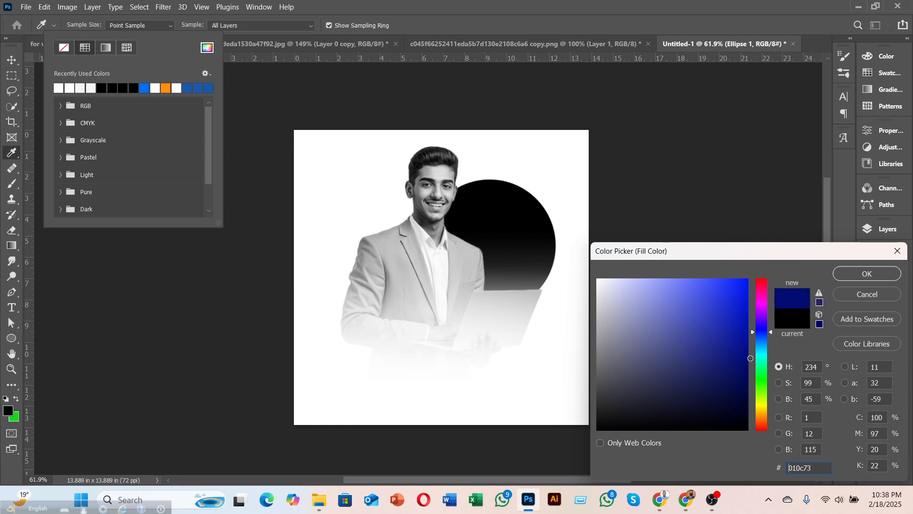
key("Return")
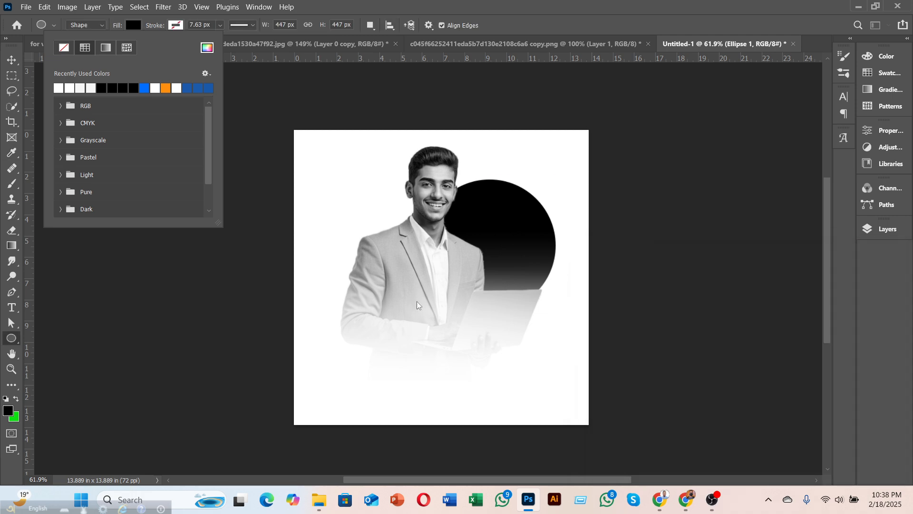
Move the blue circle slightly higher behind the man's head and shoulder, then deselect it.
left_click(13, 62)
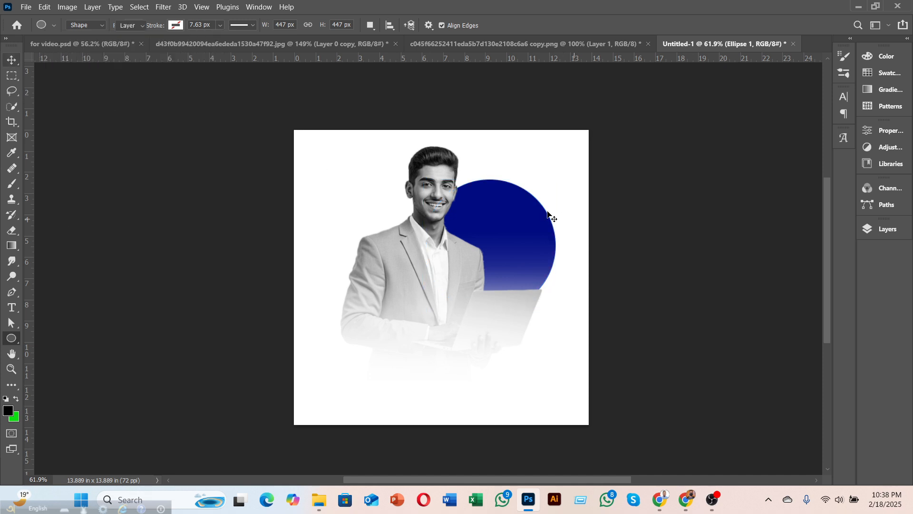
left_click_drag(527, 208, 521, 191)
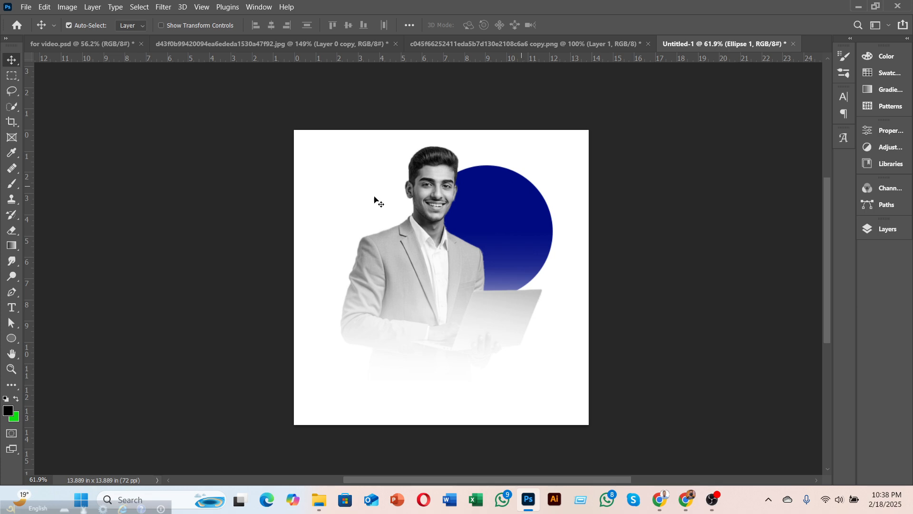
left_click(172, 346)
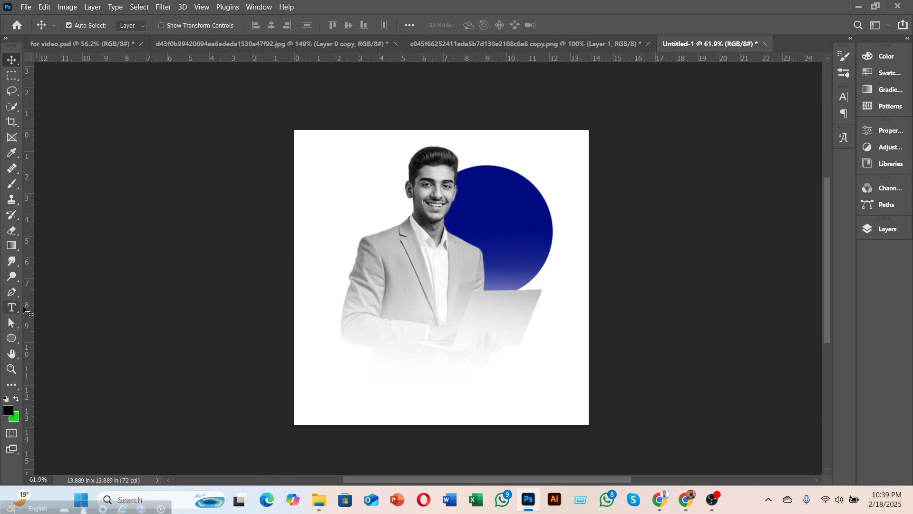
Add the text "Professional" and move it onto the upper half of the blue circle beside the man's face.
left_click(13, 308)
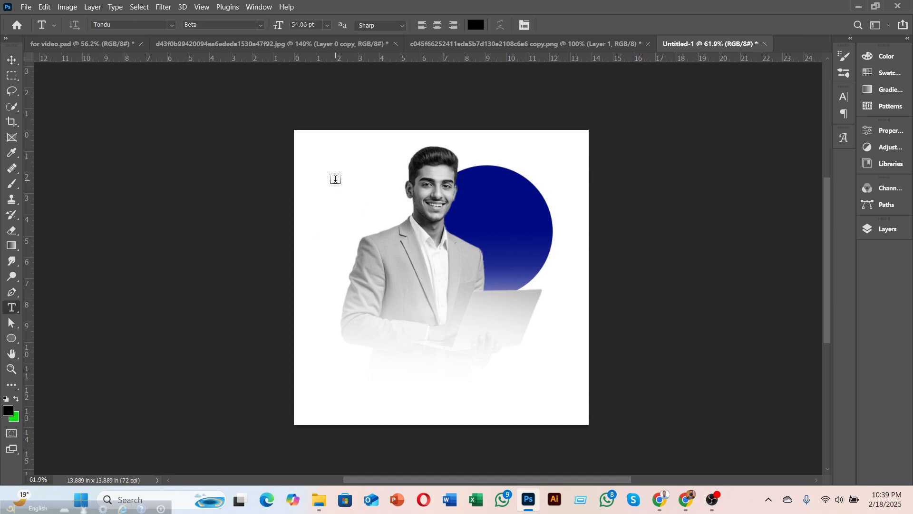
left_click(352, 197)
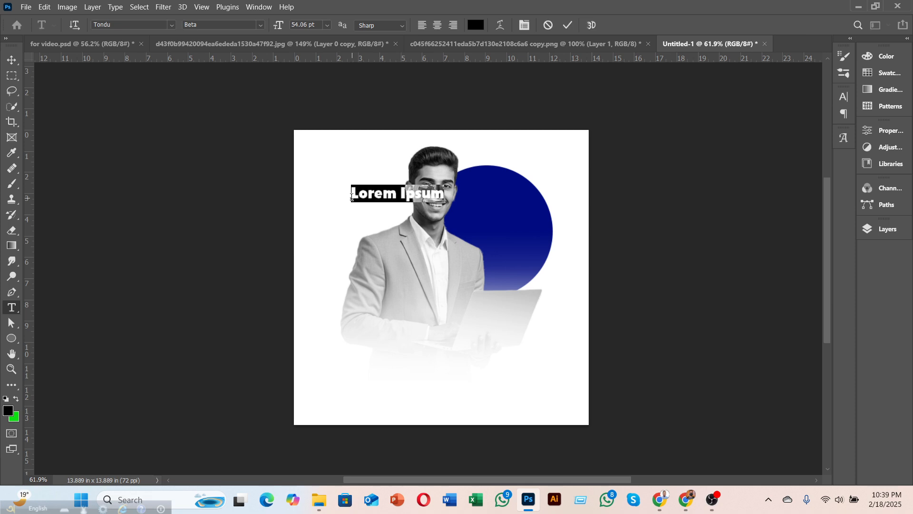
type("Pr ")
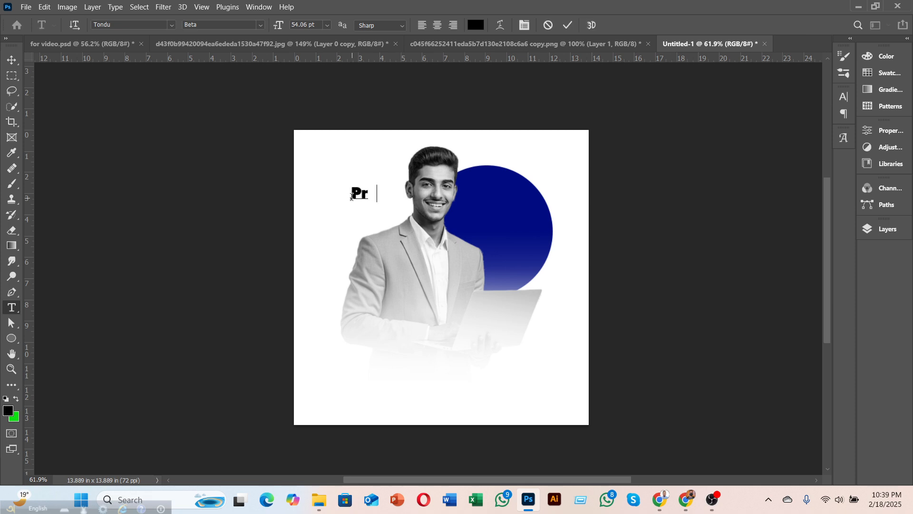
type("fessional")
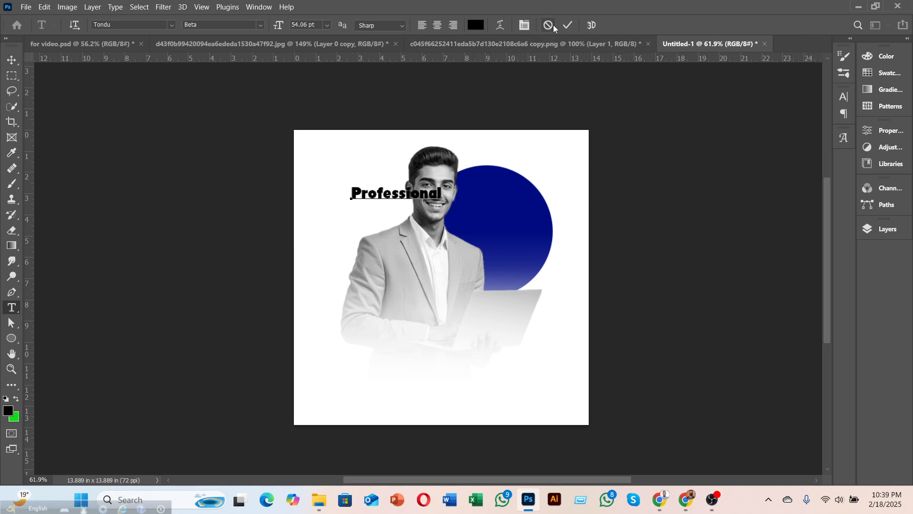
left_click(568, 25)
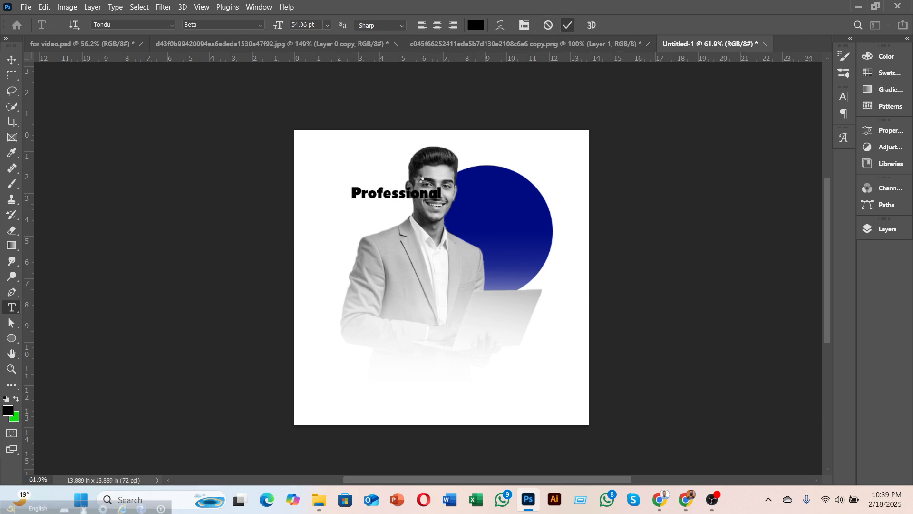
left_click(12, 60)
left_click_drag(405, 200, 475, 208)
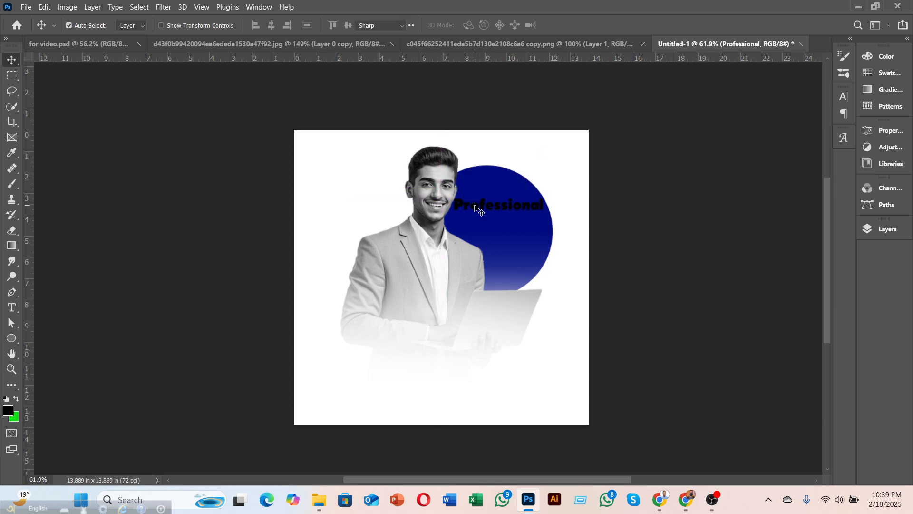
Set the "Professional" text to 48 pt and color it white, sampled from the canvas background.
double_click(474, 208)
left_click(327, 25)
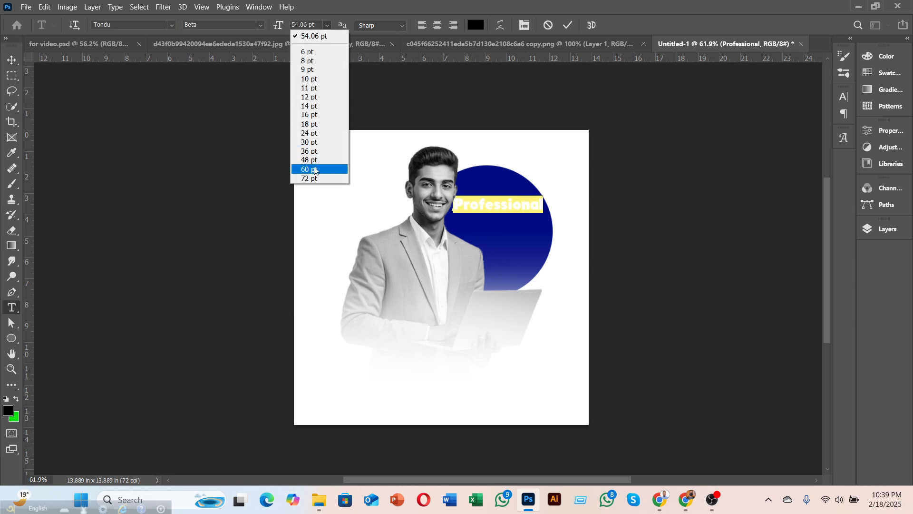
left_click(309, 160)
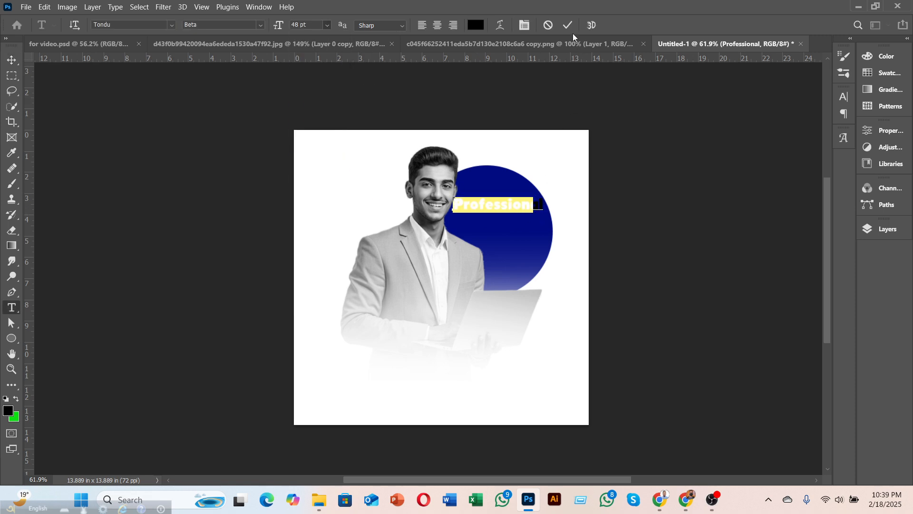
left_click(475, 25)
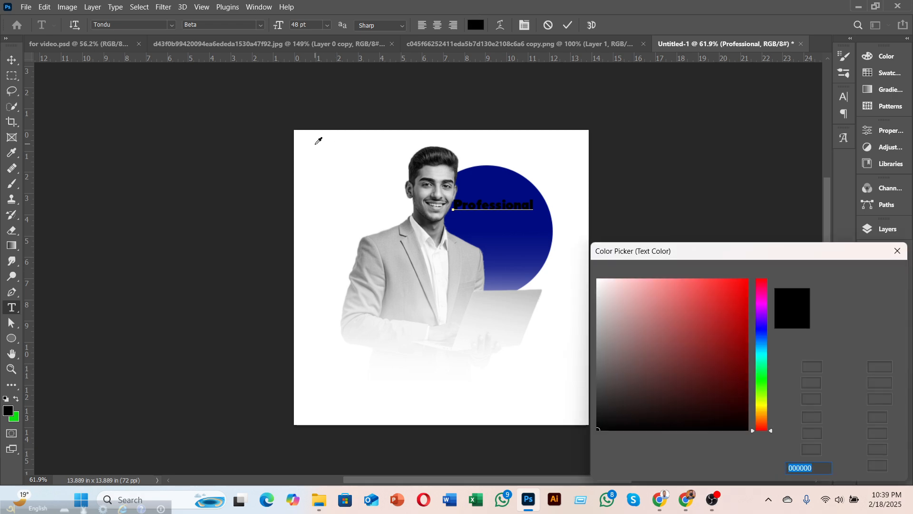
left_click(316, 141)
key("Return")
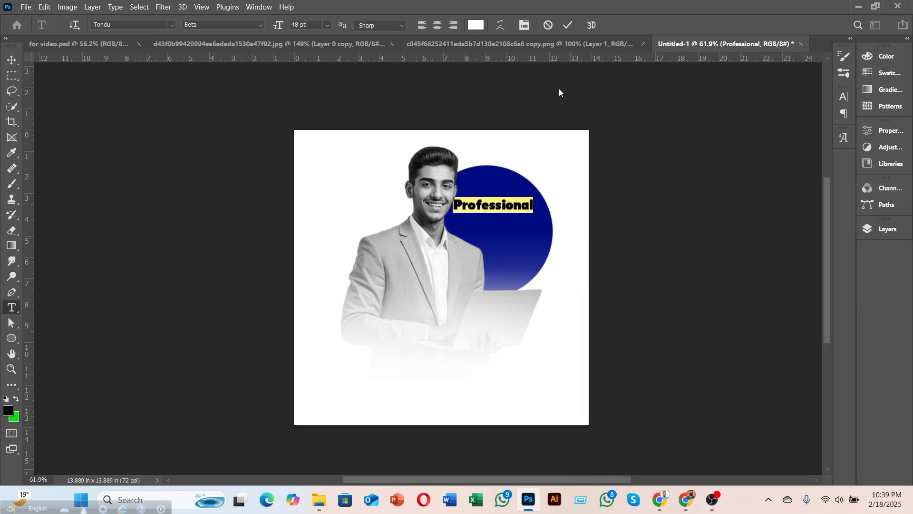
left_click(566, 25)
Nudge the "Professional" text slightly upward inside the blue circle.
key("v")
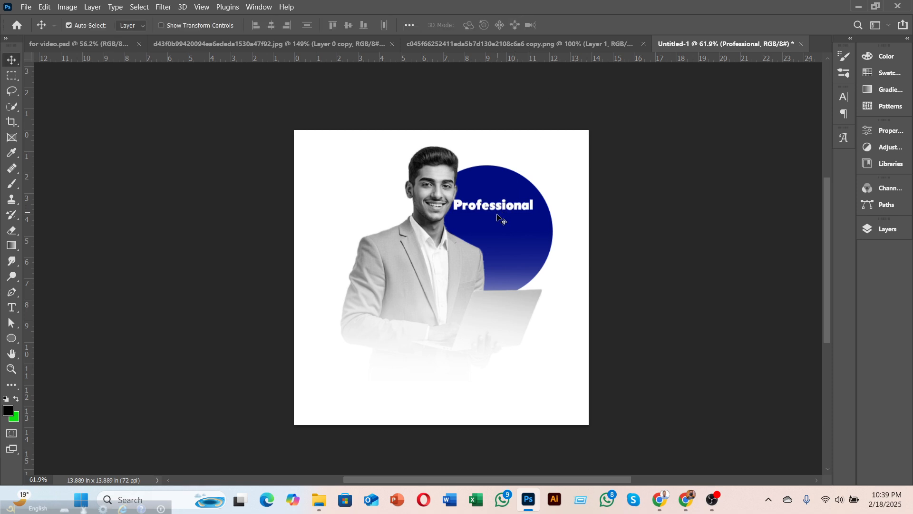
key("Up")
key("Up")
key("Up")
key("Up")
key("Up")
key("Up")
key("Up")
key("Up")
key("Up")
key("Up")
key("Up")
key("Up")
key("Up")
key("Up")
key("Up")
key("Up")
key("Up")
key("Up")
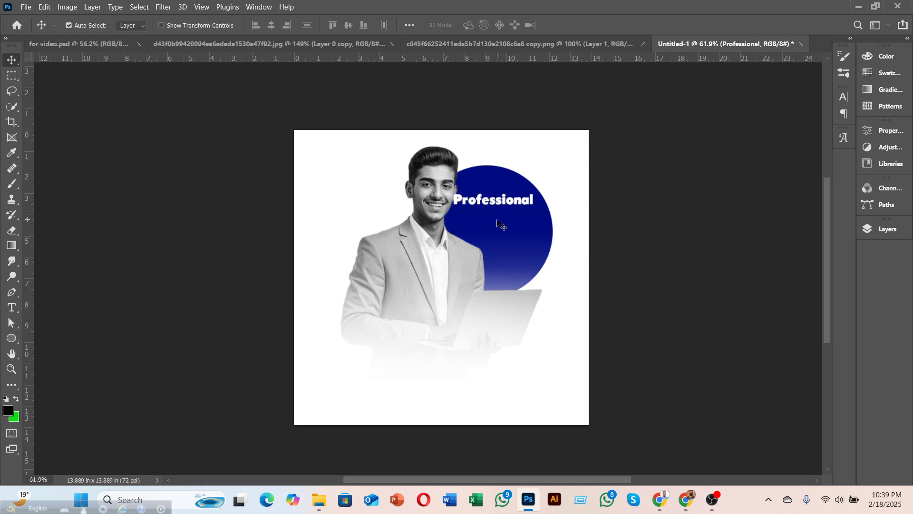
key("Up")
key("Up")
key("Up")
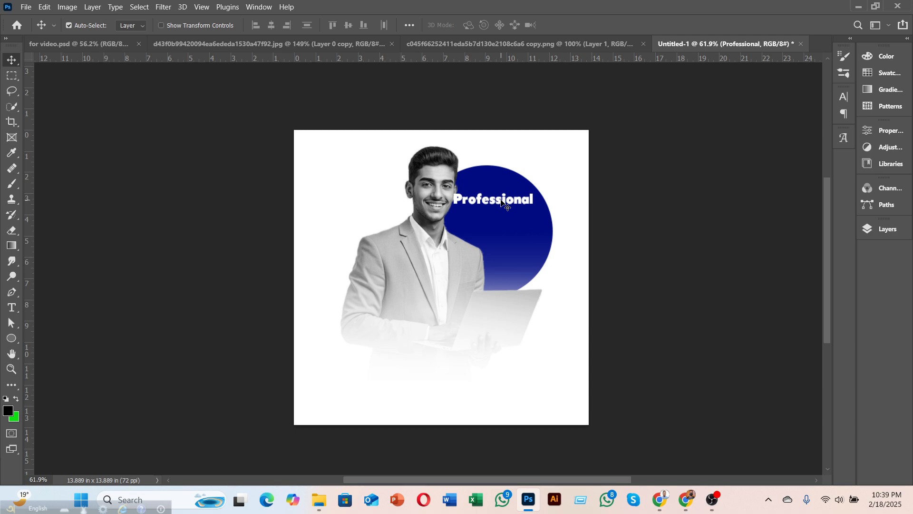
Duplicate the "Professional" text directly below itself and change the copy's wording to "Graphics".
left_click_drag(500, 203, 503, 215)
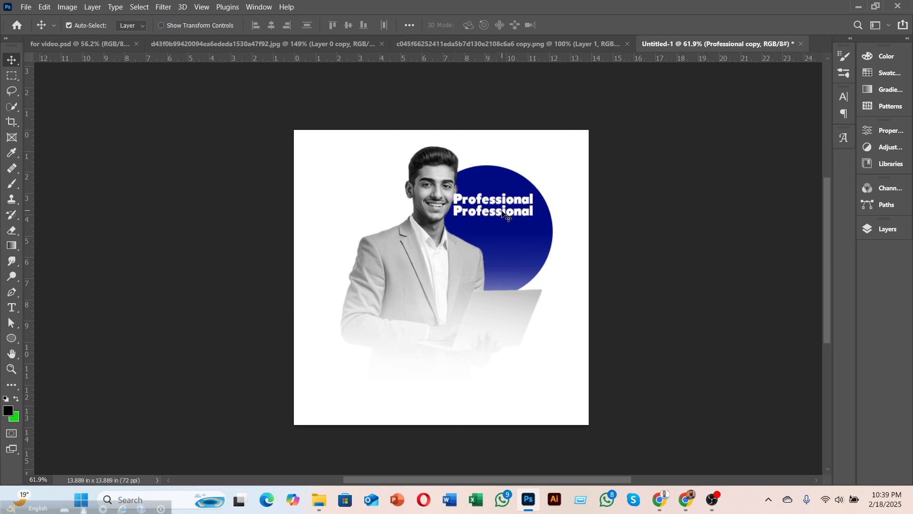
double_click(503, 210)
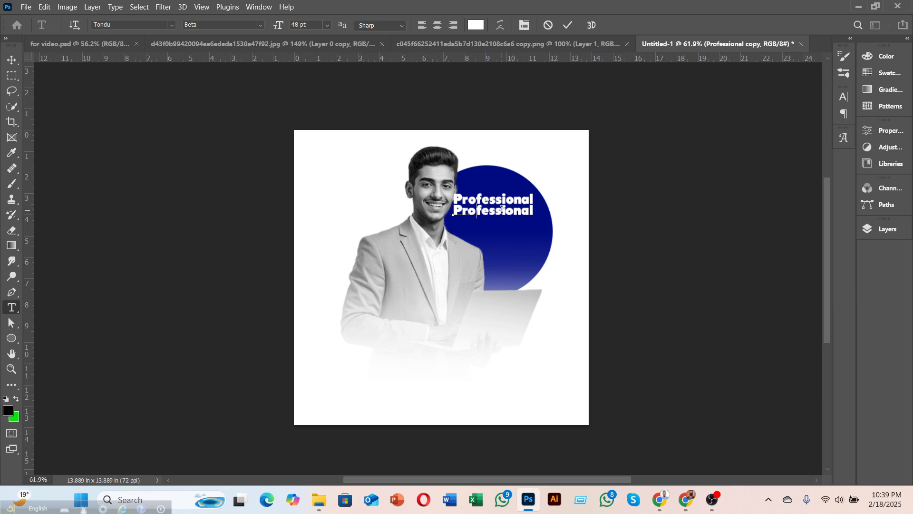
type("Graphics")
left_click(569, 25)
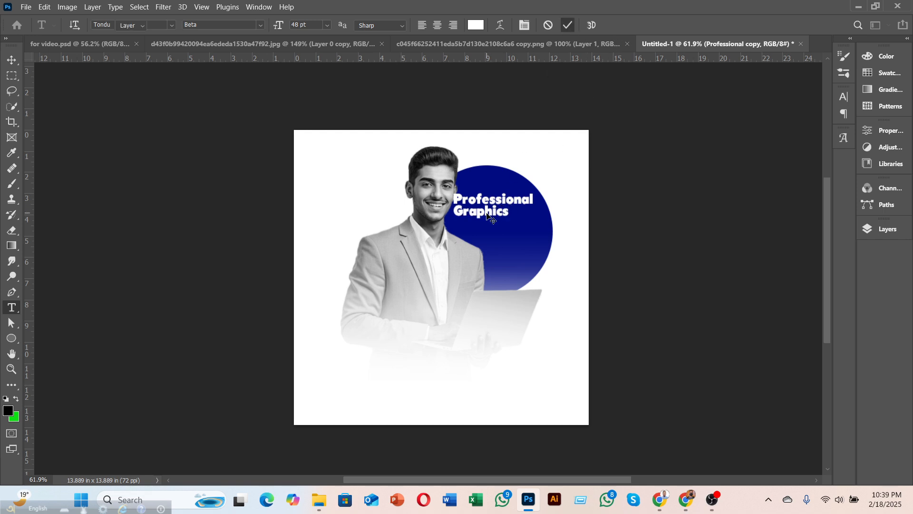
Duplicate the "Graphics" text directly below itself and change the upper "Graphics" line to "Designer".
key("v")
left_click_drag(488, 215, 486, 227)
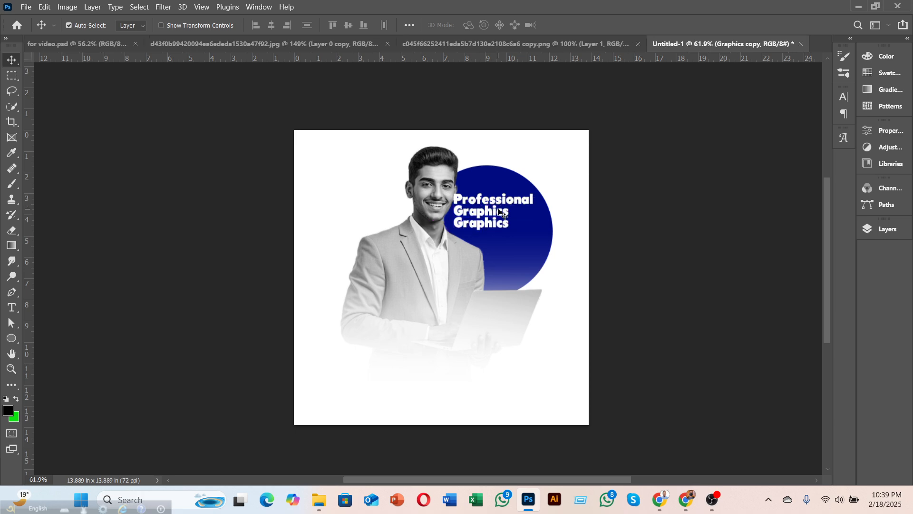
double_click(494, 211)
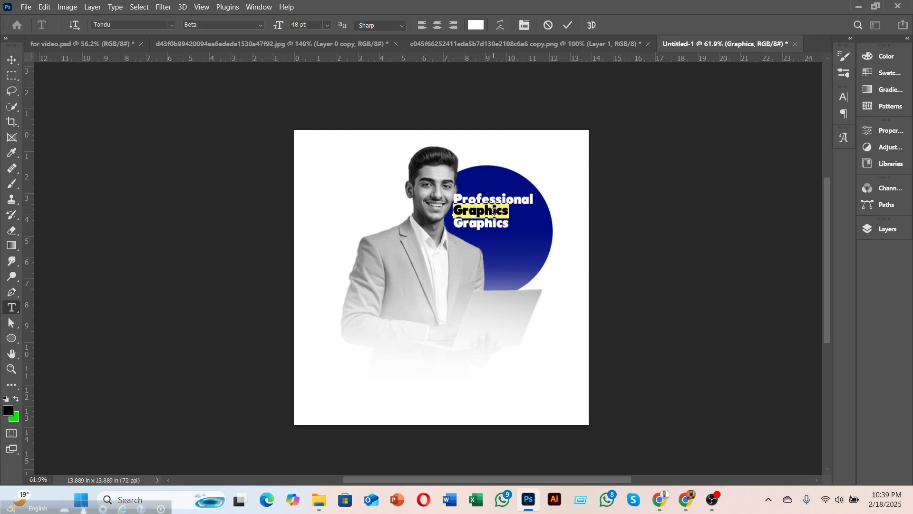
type("Deas")
key("Delete")
type("igner")
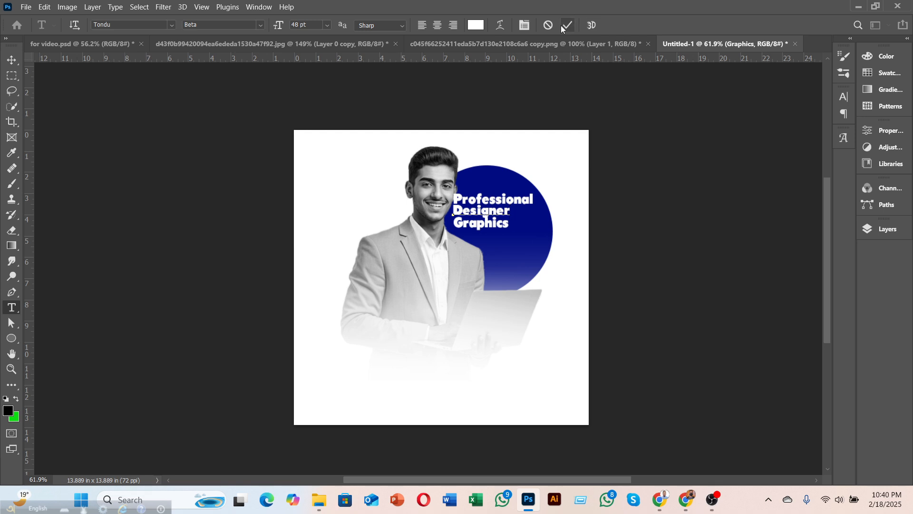
key("ctrl+Return")
Change the wording of the remaining "Graphics" line below "Designer" to "team".
key("ctrl+j")
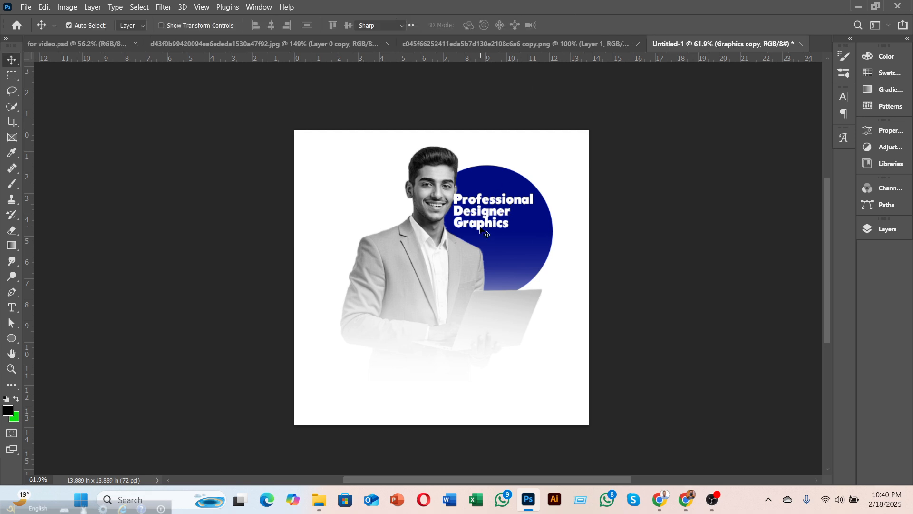
double_click(480, 226)
type("team")
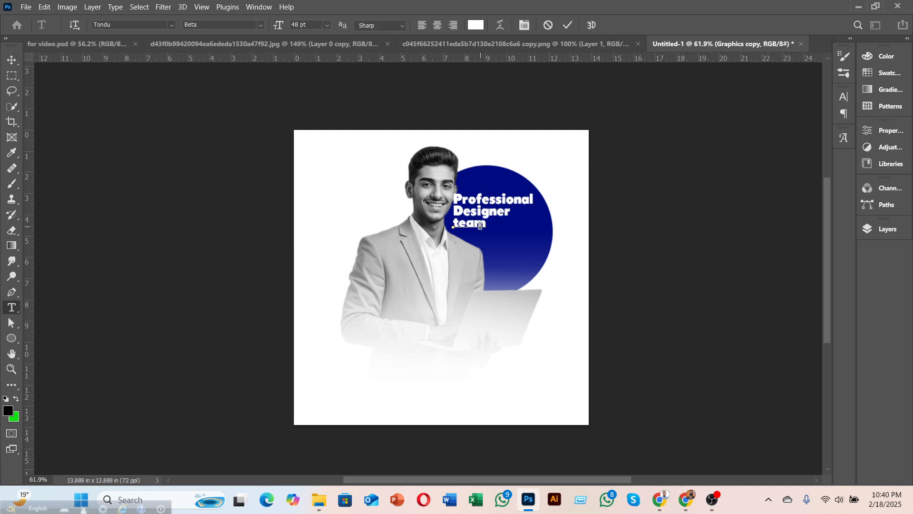
left_click(567, 25)
key("v")
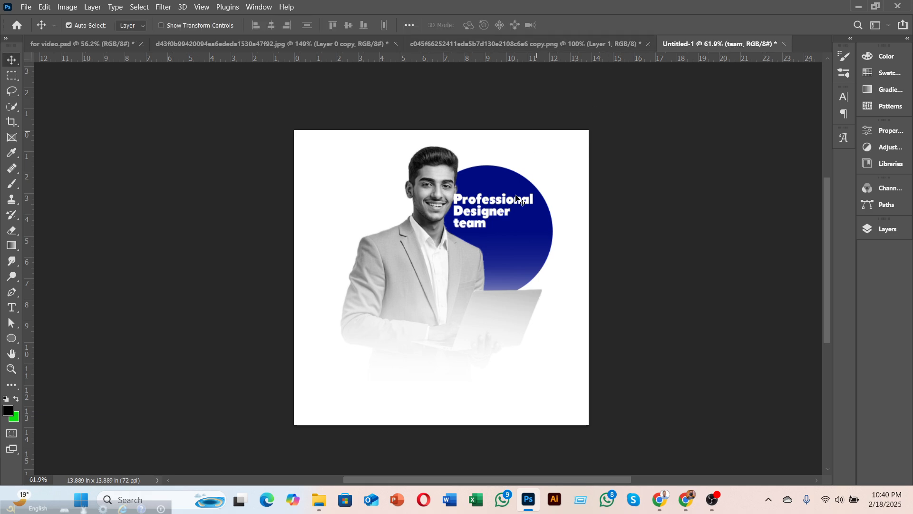
Color the "Designer" text a fully saturated, bright orange with a hue of 40°.
left_click(484, 214)
double_click(484, 214)
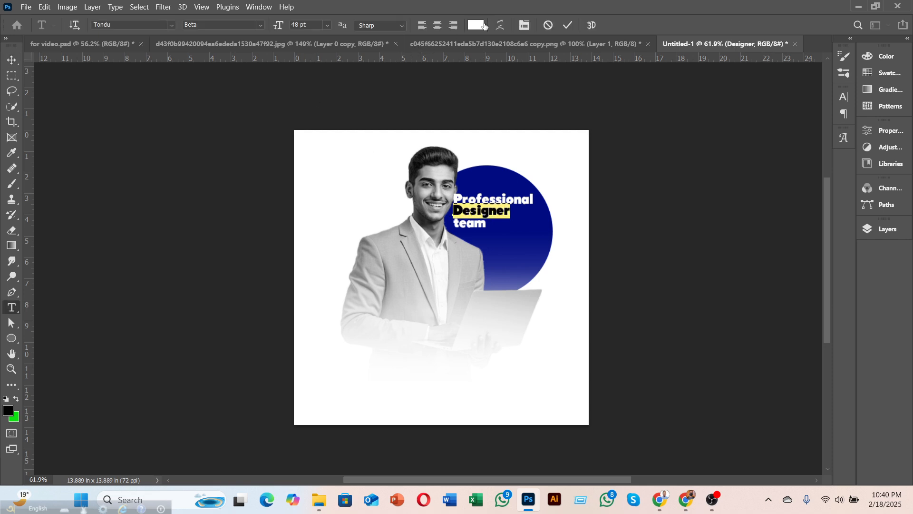
left_click(476, 26)
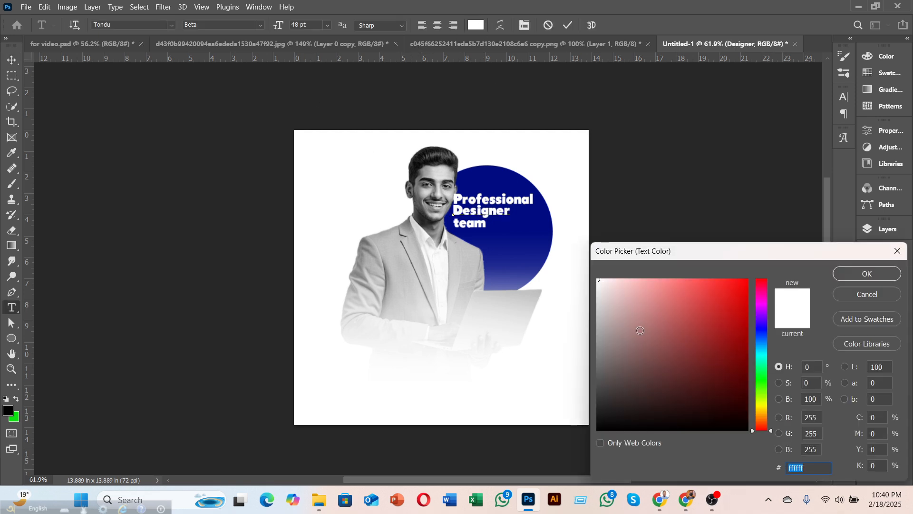
left_click(761, 409)
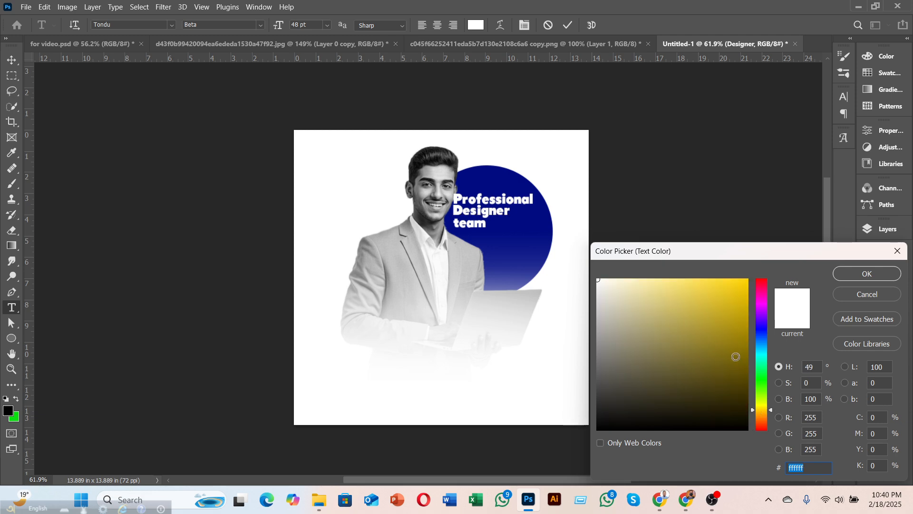
left_click(761, 413)
left_click(748, 279)
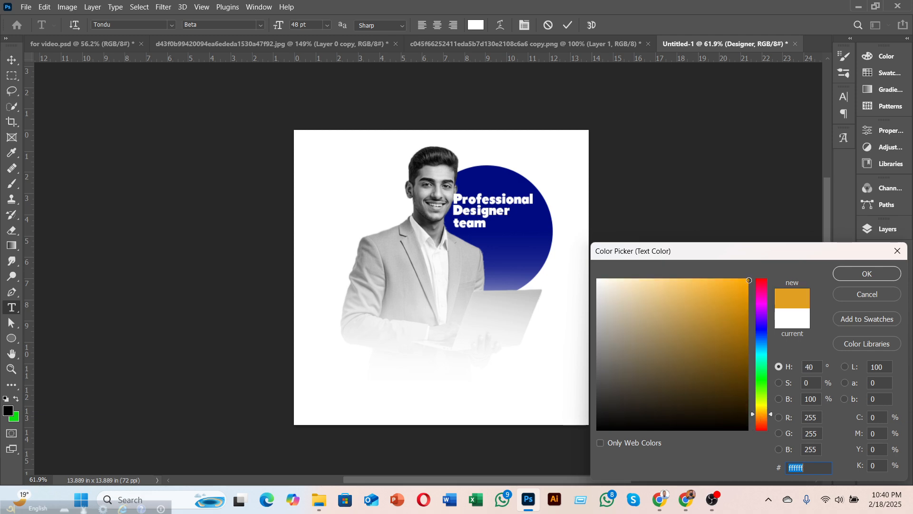
left_click(852, 274)
Set the "Designer" text size to 60 pt.
left_click(328, 27)
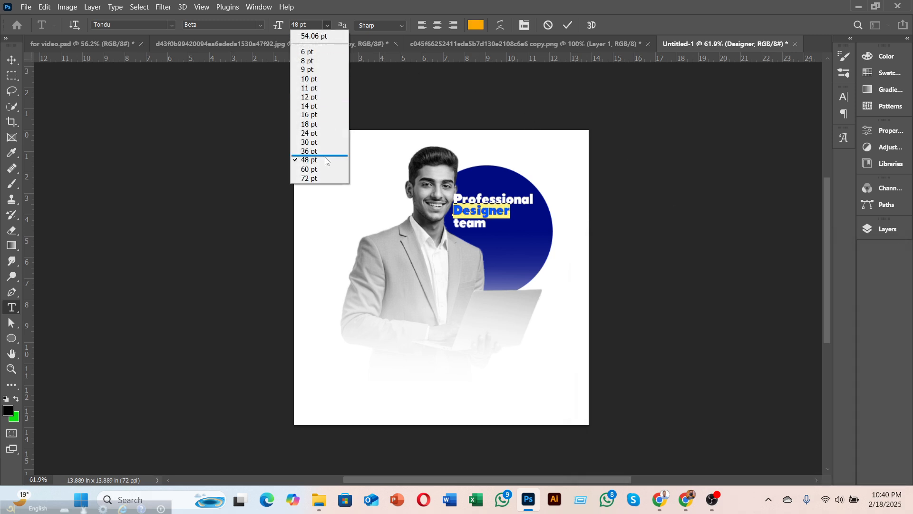
left_click(315, 169)
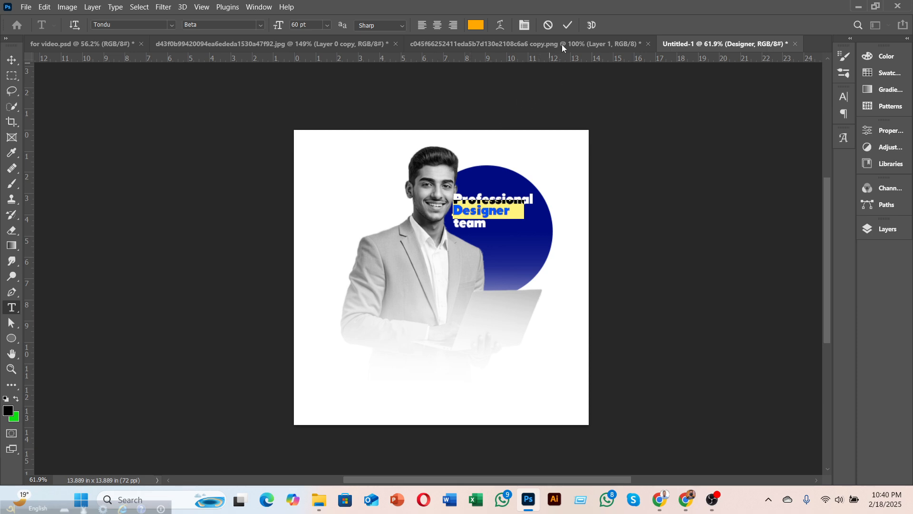
left_click(566, 26)
key("v")
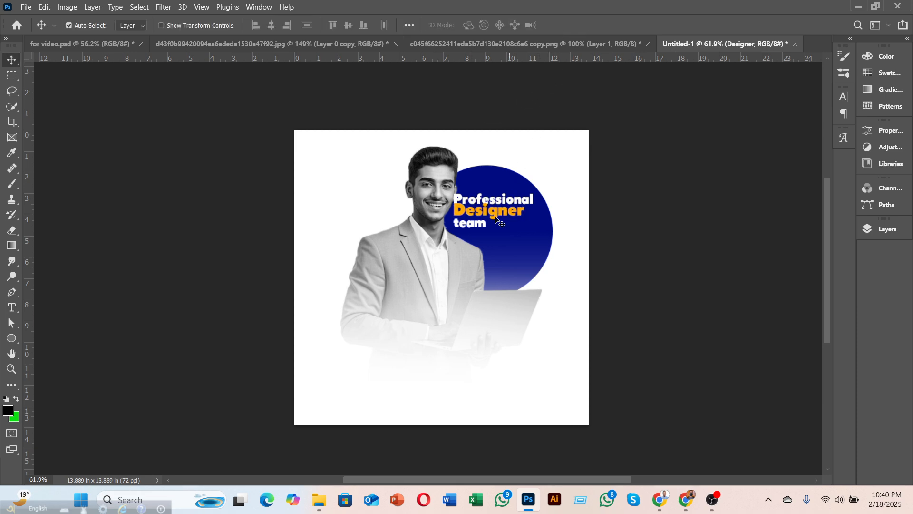
Move the "team" text slightly down and nudge the "Designer" text down between "Professional" and "team".
left_click(472, 226)
left_click_drag(473, 228, 472, 229)
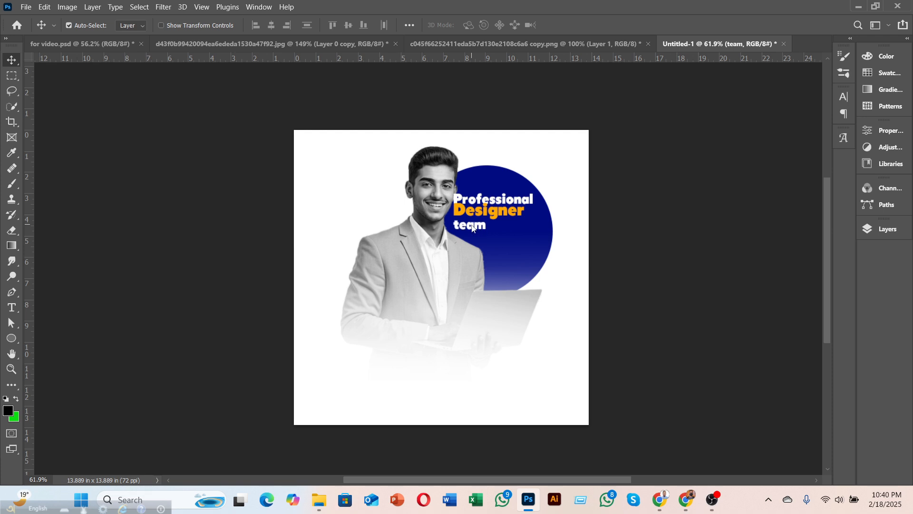
left_click(478, 217)
key("Down")
key("Down")
key("Down")
key("Down")
key("Down")
key("Down")
key("Down")
key("Down")
key("Down")
key("Down")
key("Down")
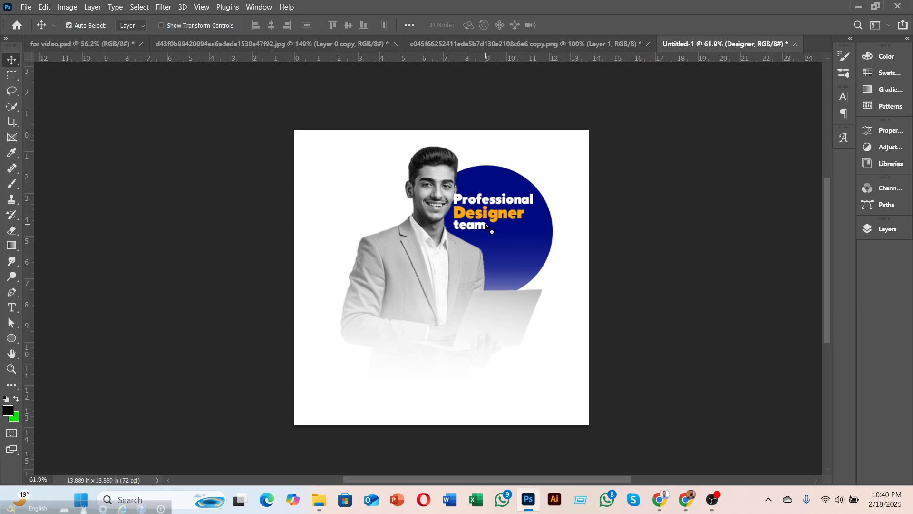
Nudge the "Professional" text slightly up and the "team" text slightly down to even out the line spacing.
left_click(493, 205)
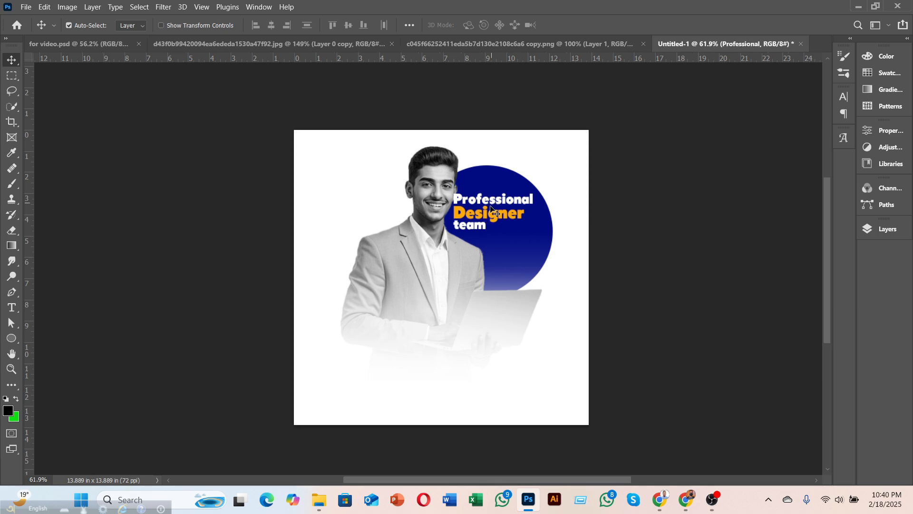
key("Up")
key("Up")
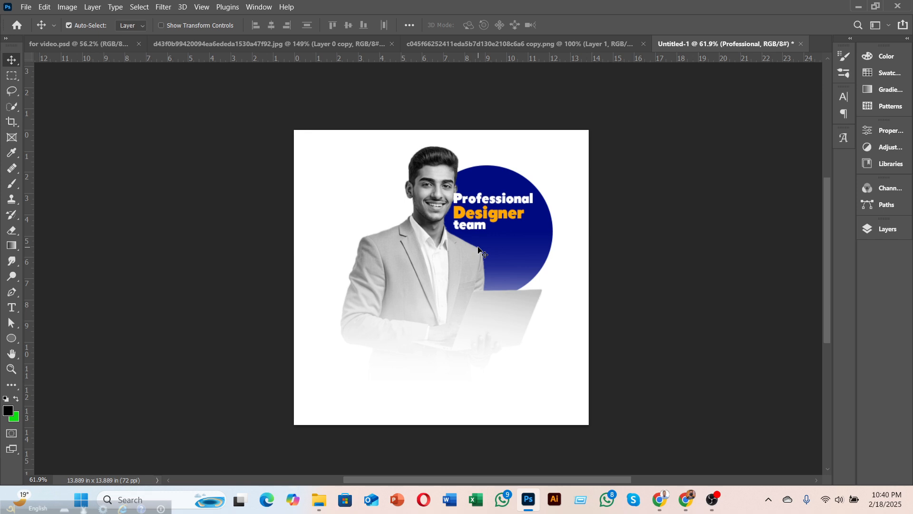
left_click(480, 233)
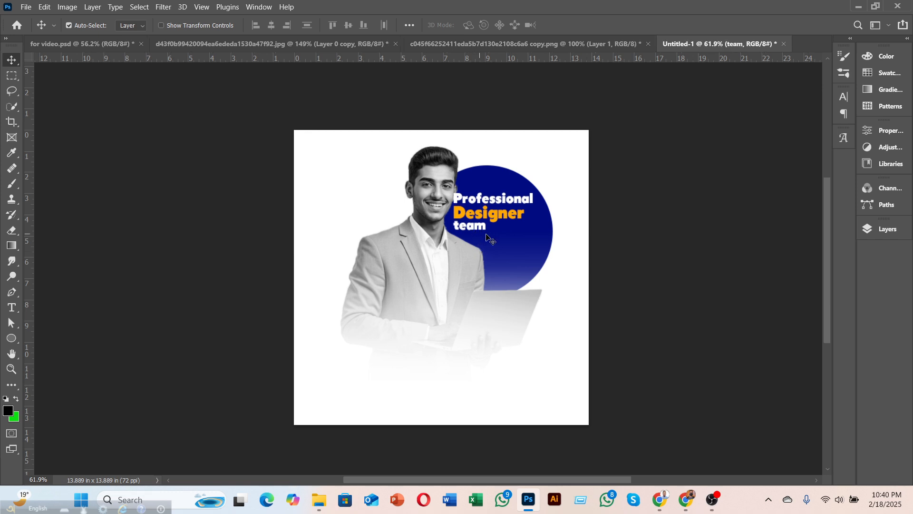
Move the "Professional", "Designer" and "team" text layers together beneath Layer 1, directly above Ellipse 1.
left_click(878, 229)
left_click(792, 193)
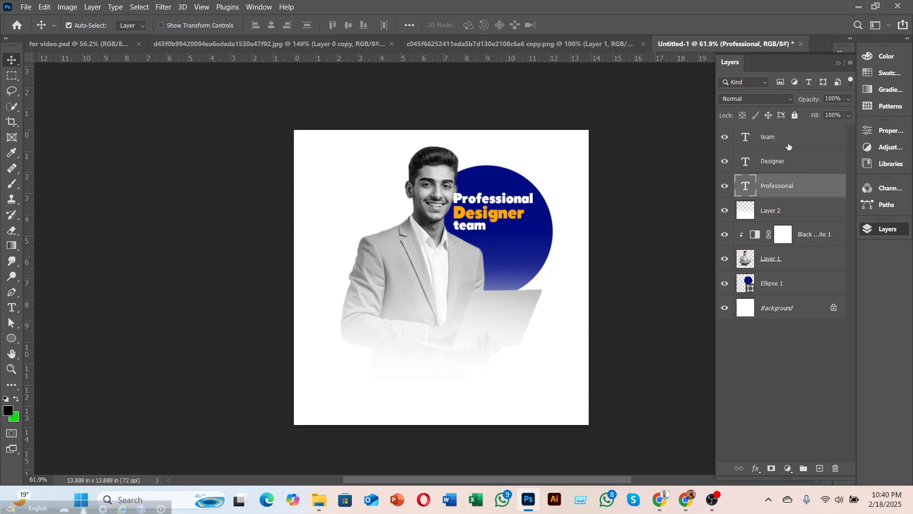
left_click(784, 139, "shift")
left_click_drag(787, 144, 781, 276)
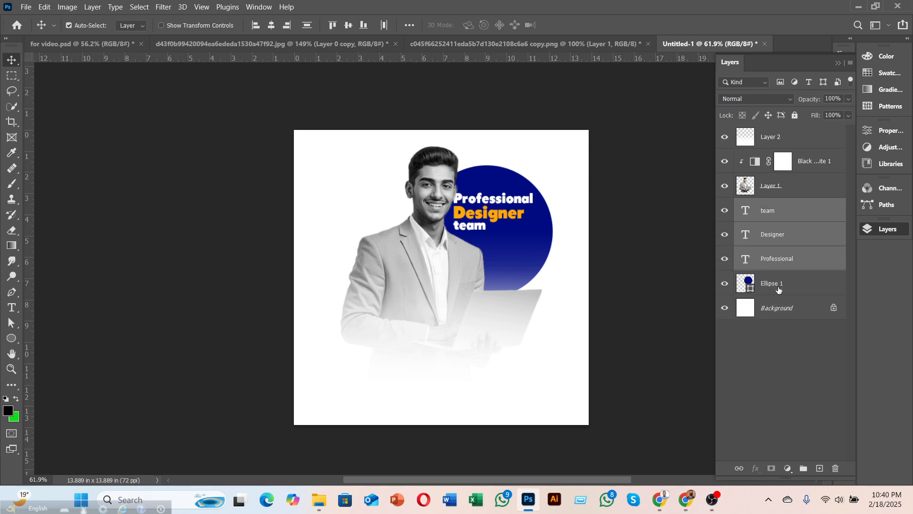
key("F7")
Add a new line of text reading "We're Creative" beside the man's head, outside the blue circle.
key("t")
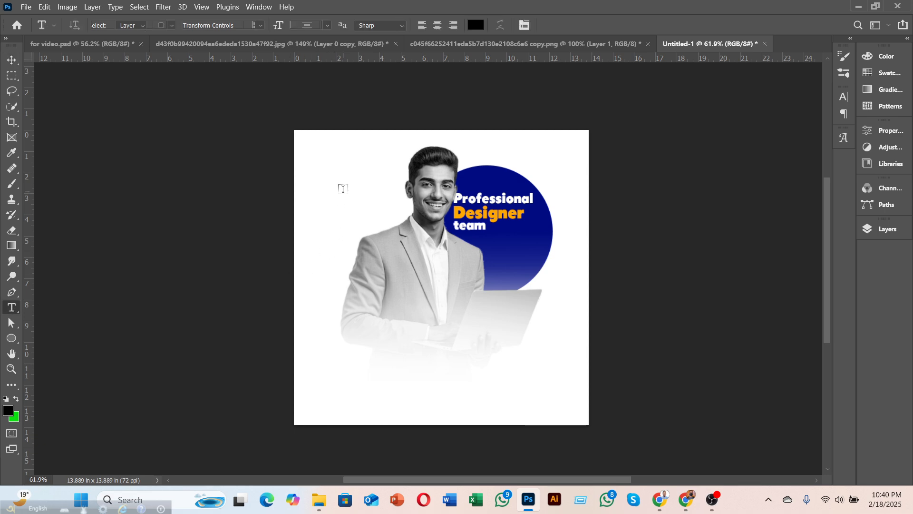
left_click(342, 190)
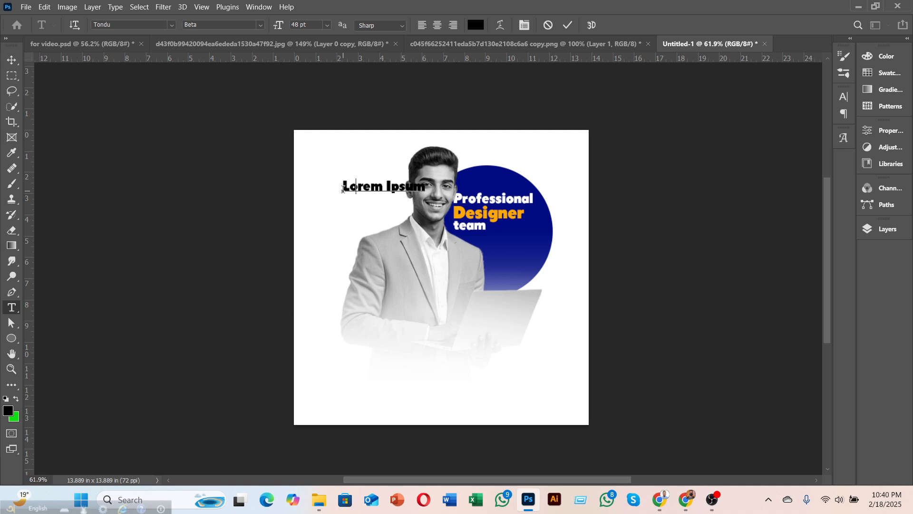
type("We’")
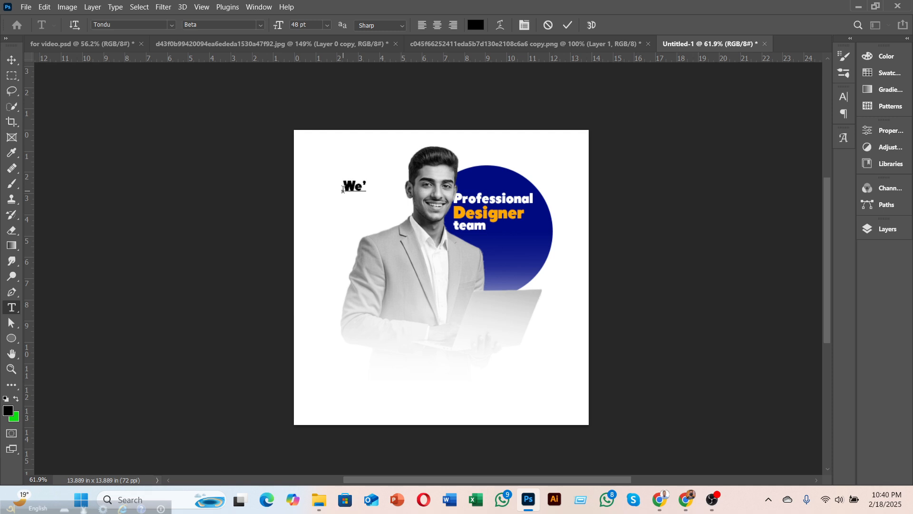
type("'re")
type(" C")
type("reat")
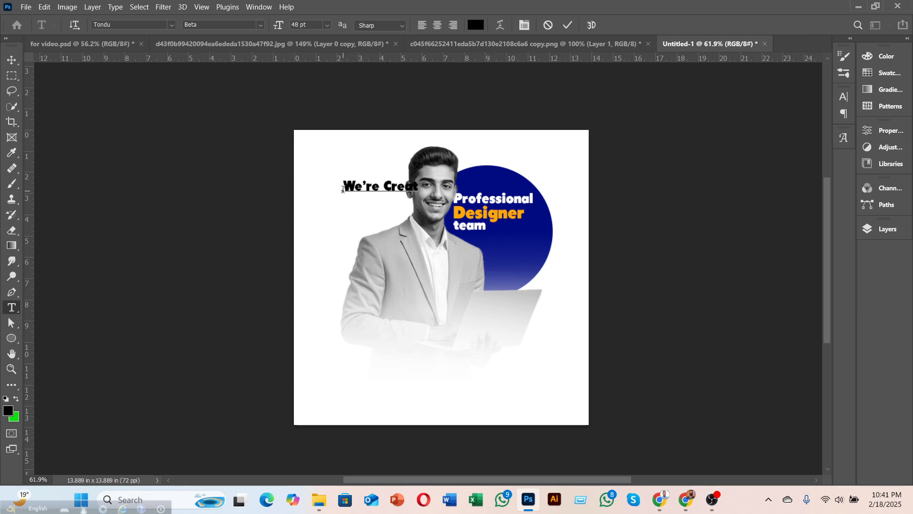
type("ive")
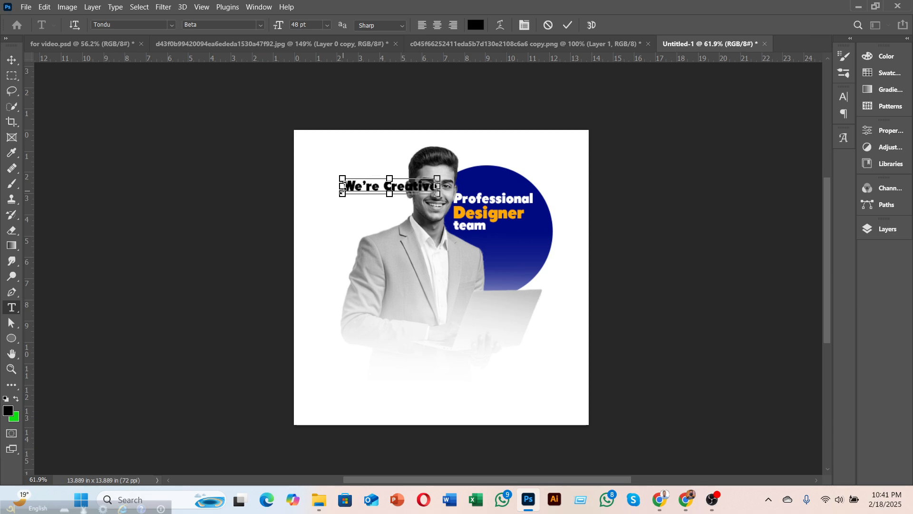
Color the "We're Creative" text white (ffffff) and set its font to Open Sans Semibold.
key("ctrl+a")
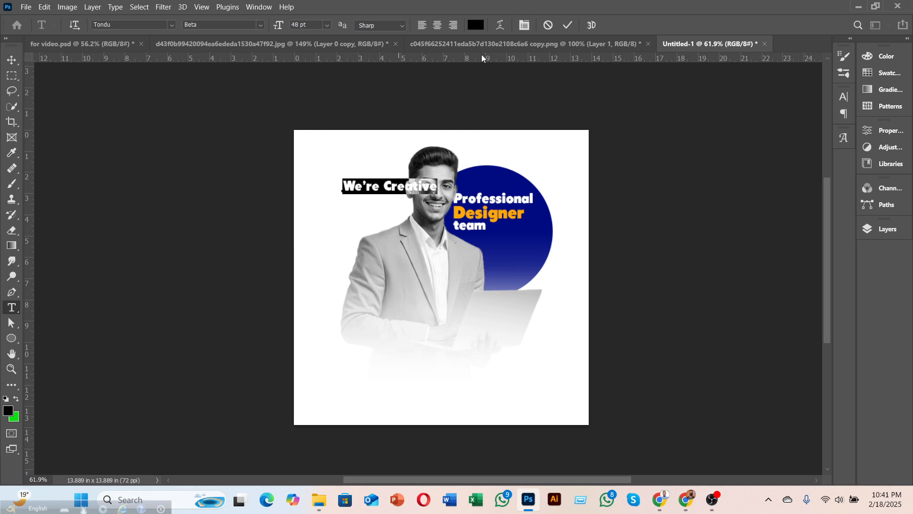
left_click(476, 24)
type("ffffff")
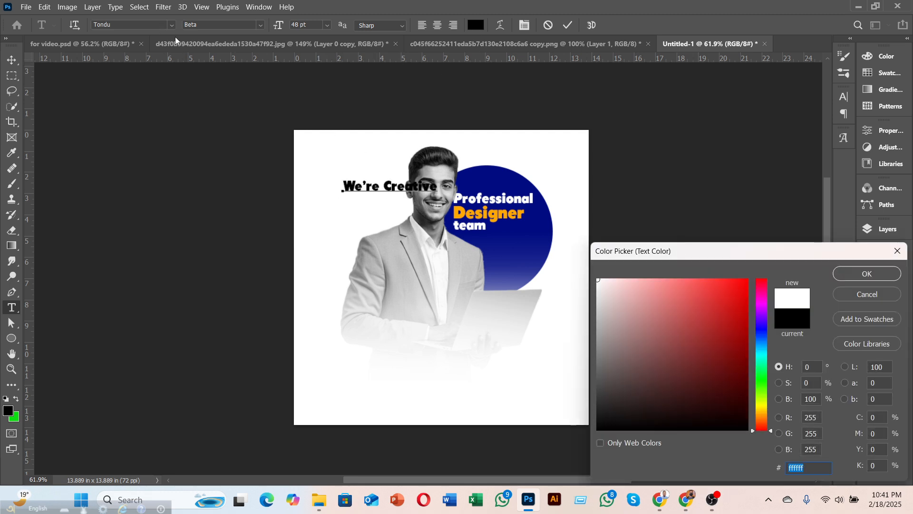
left_click(866, 275)
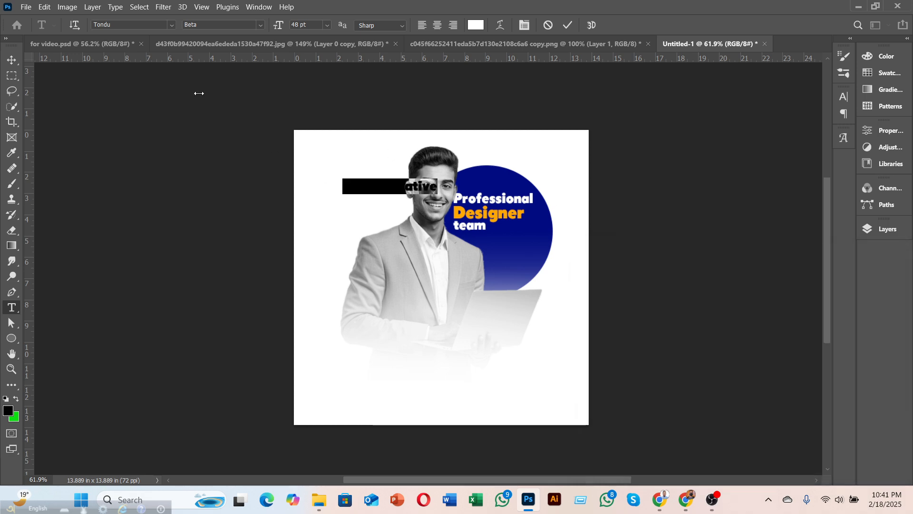
left_click(171, 29)
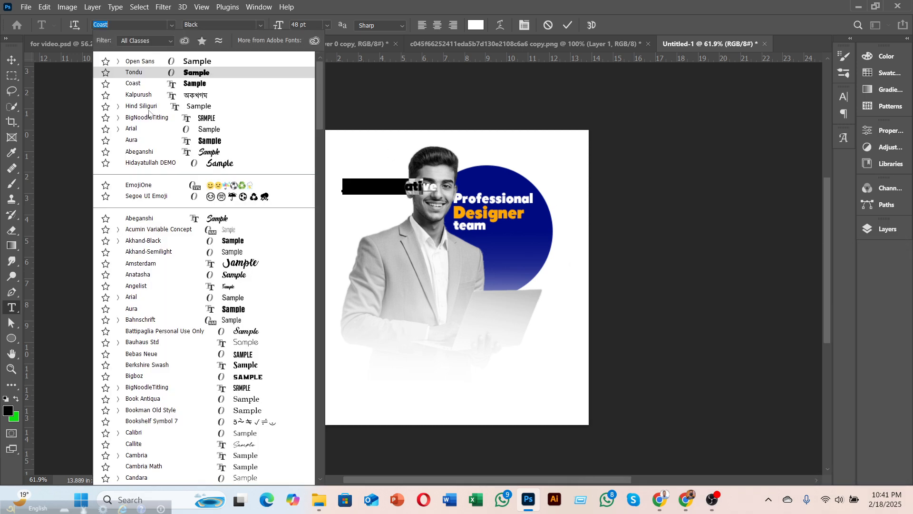
left_click(155, 63)
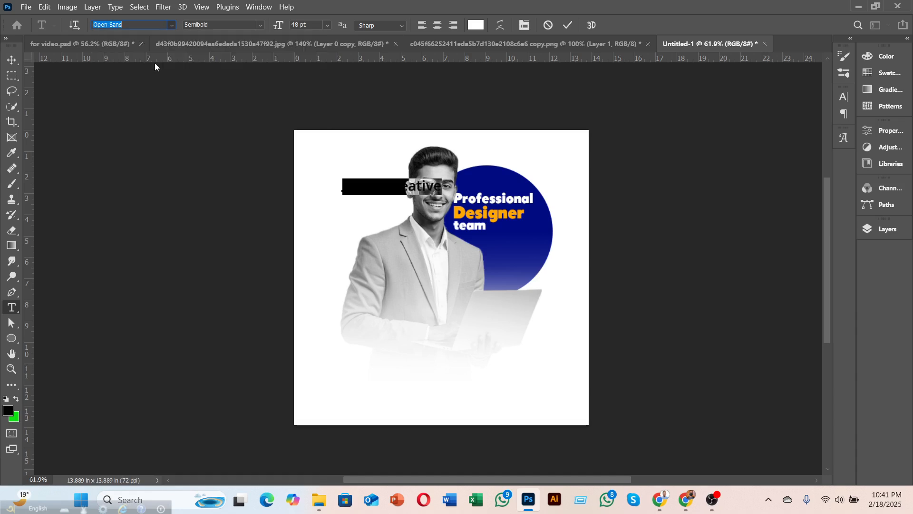
left_click(569, 28)
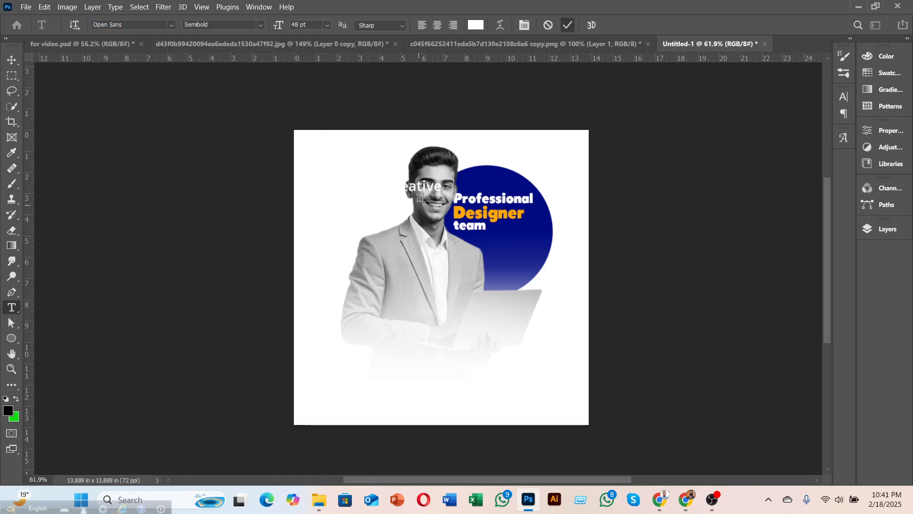
Move the "We're Creative" text onto the blue circle just above "Professional" and set its size to 24 pt.
key("v")
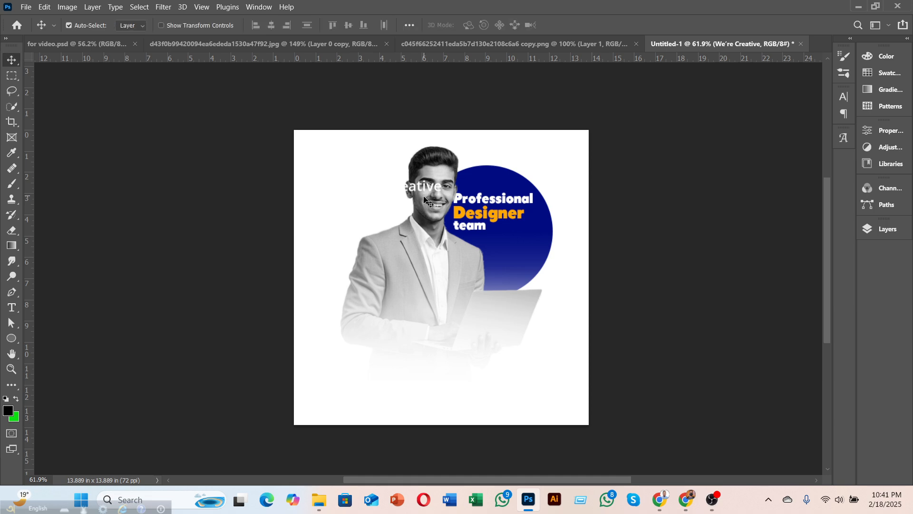
left_click_drag(432, 190, 519, 191)
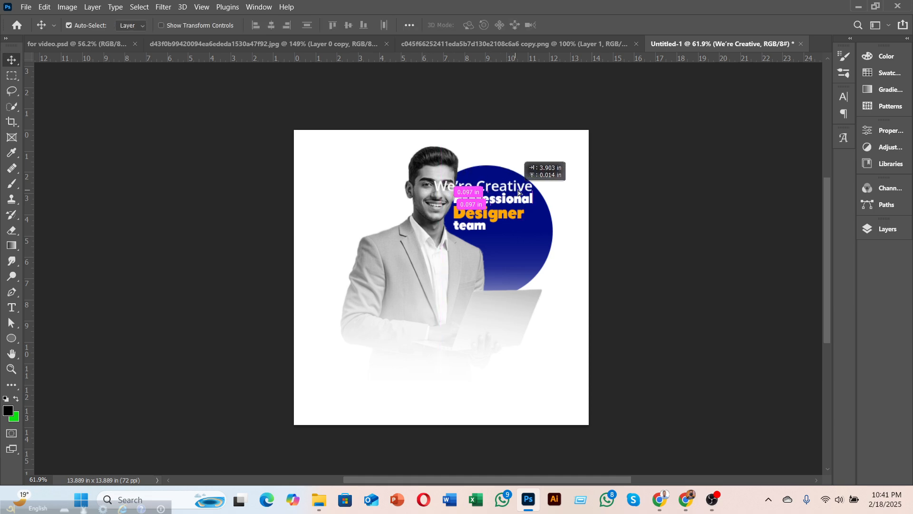
double_click(518, 191)
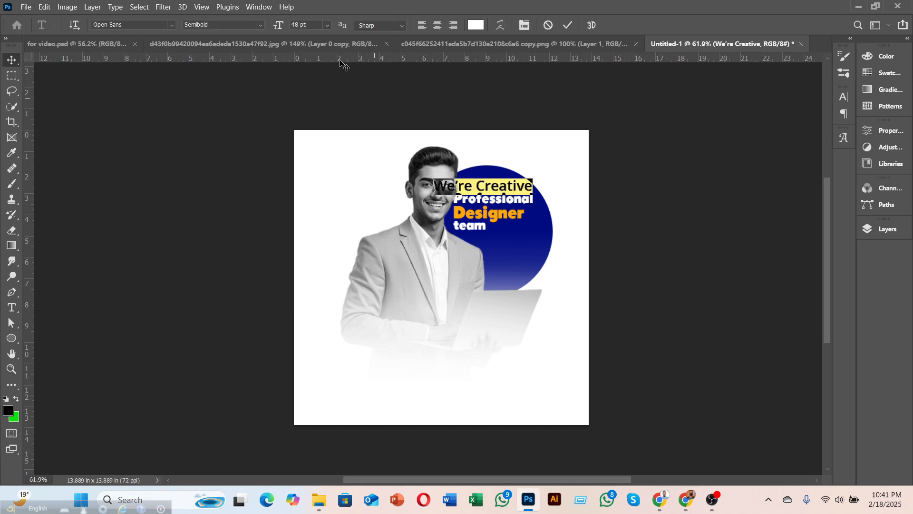
left_click(329, 26)
left_click(307, 134)
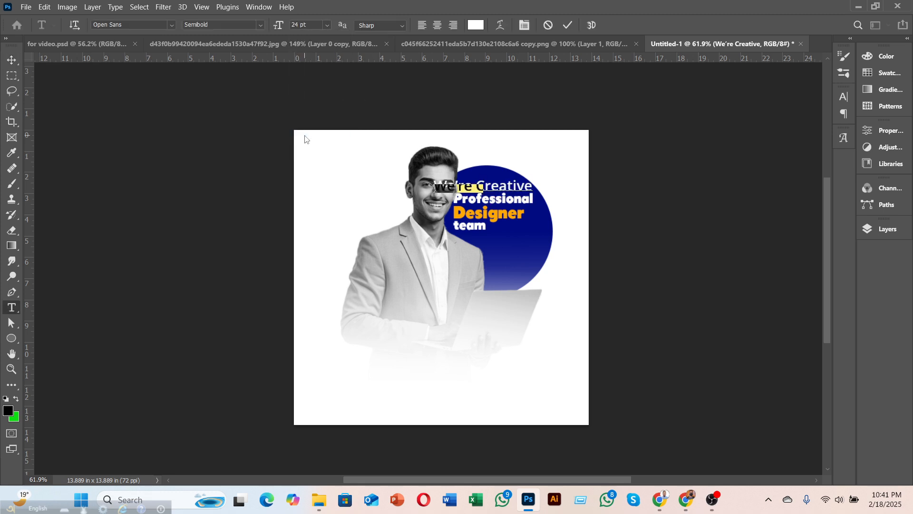
Align the "We're Creative" line with the left edge of "Professional" and nudge it slightly higher above that word.
left_click(566, 24)
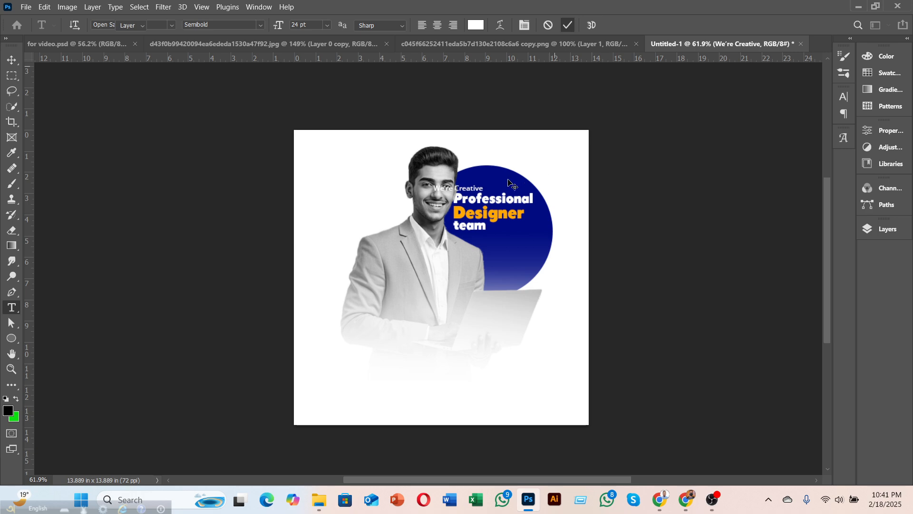
key("v")
left_click_drag(482, 187, 496, 187)
key("Right")
key("Right")
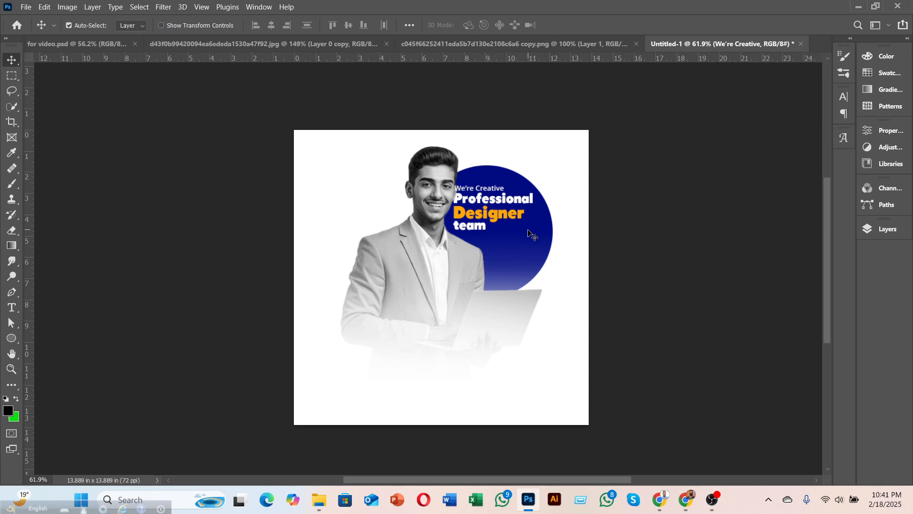
key("Up")
key("Up")
Place the "We're Creative" layer directly beneath Layer 1, and move the blue circle (Ellipse 1) up to just above the laptop.
left_click(878, 233)
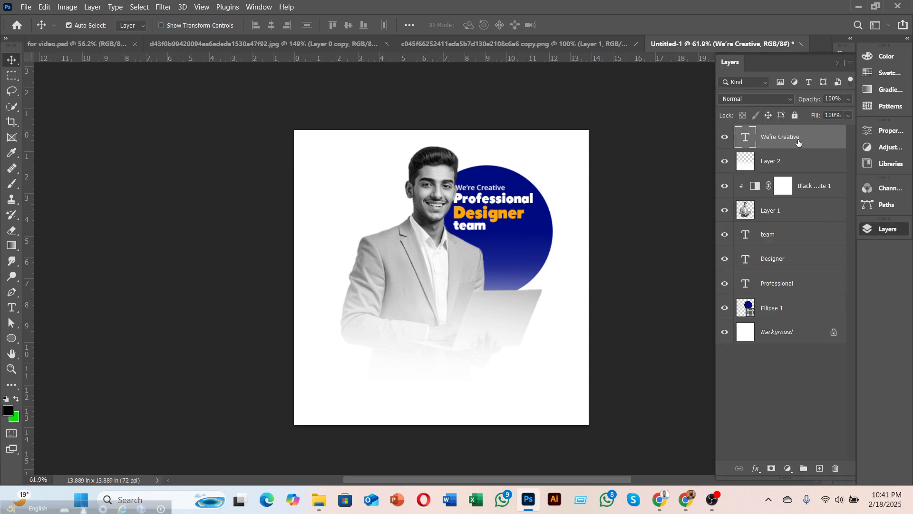
left_click_drag(799, 142, 794, 226)
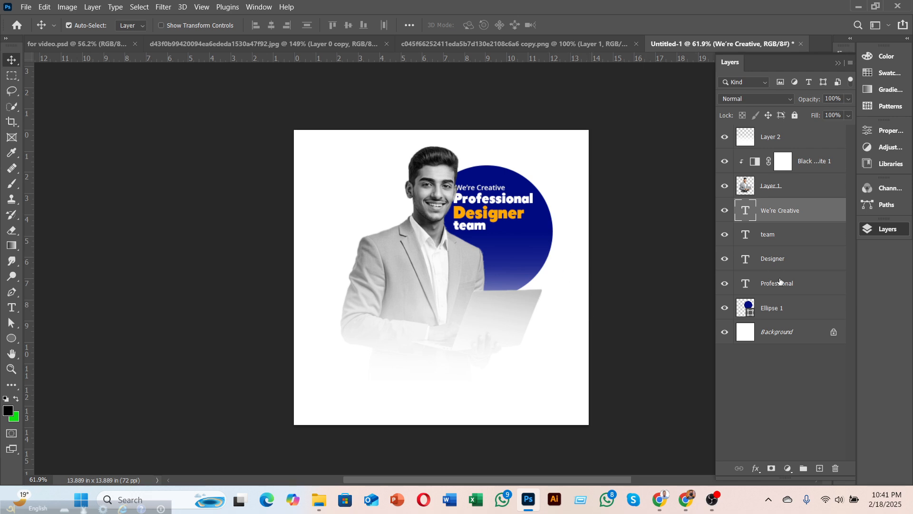
left_click(787, 314)
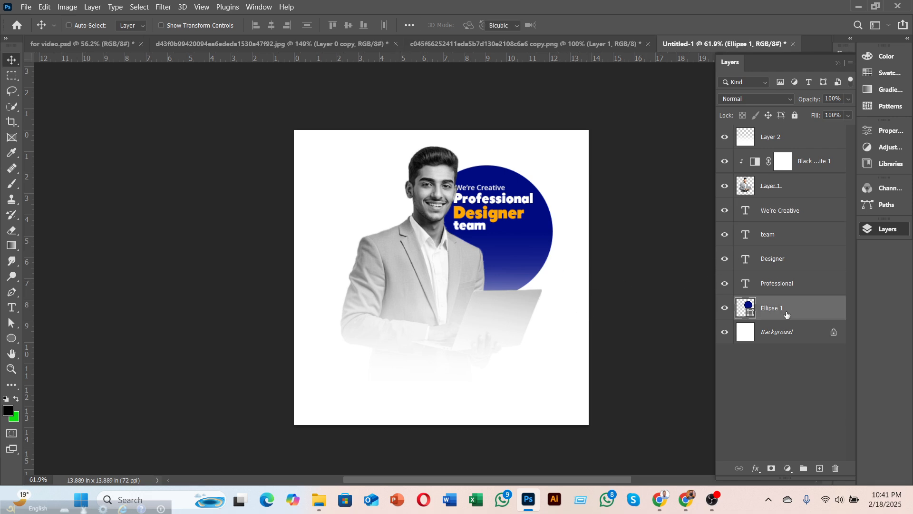
key("ctrl+t")
mouse_move(531, 244)
left_mouse_down()
mouse_move(531, 227)
mouse_move(518, 239)
left_mouse_up()
left_click(584, 25)
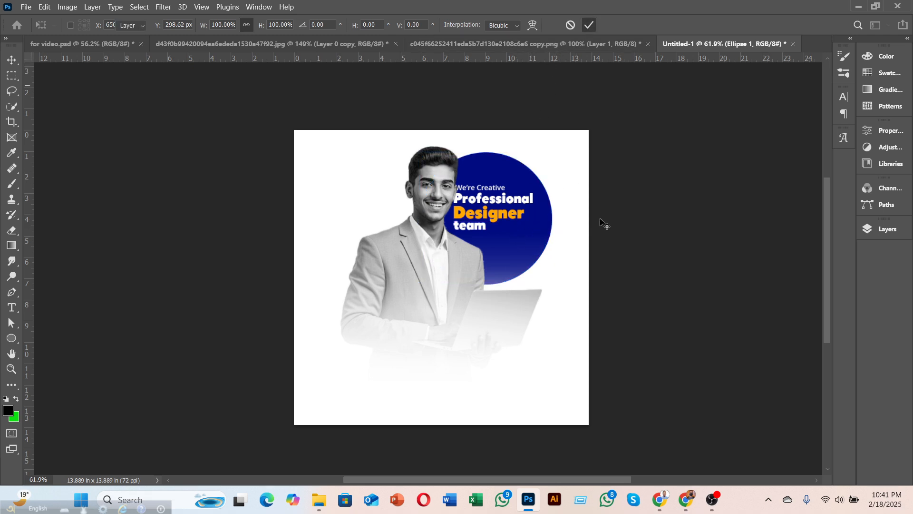
Check the reference poster in for video.psd, and scale the four headline text layers together to about 110%.
left_click(897, 235)
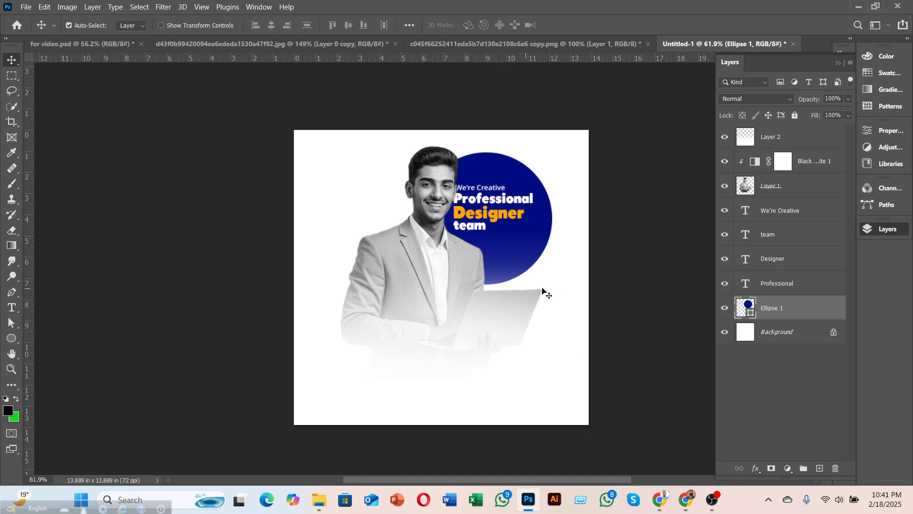
left_click(51, 44)
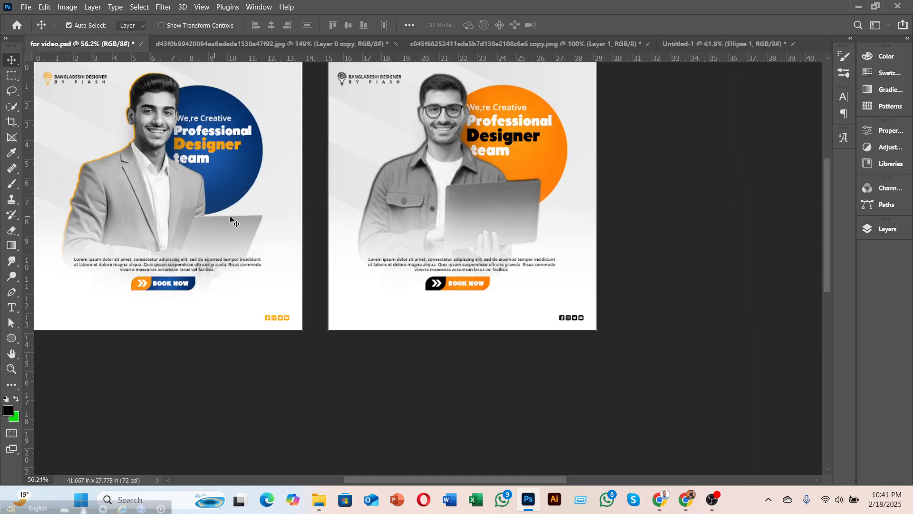
scroll(452, 373, "up", 2)
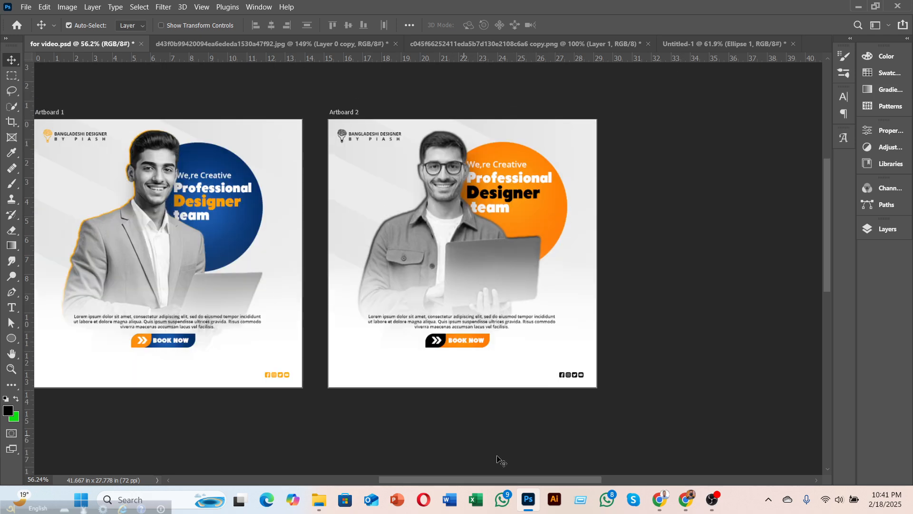
left_click_drag(495, 480, 447, 481)
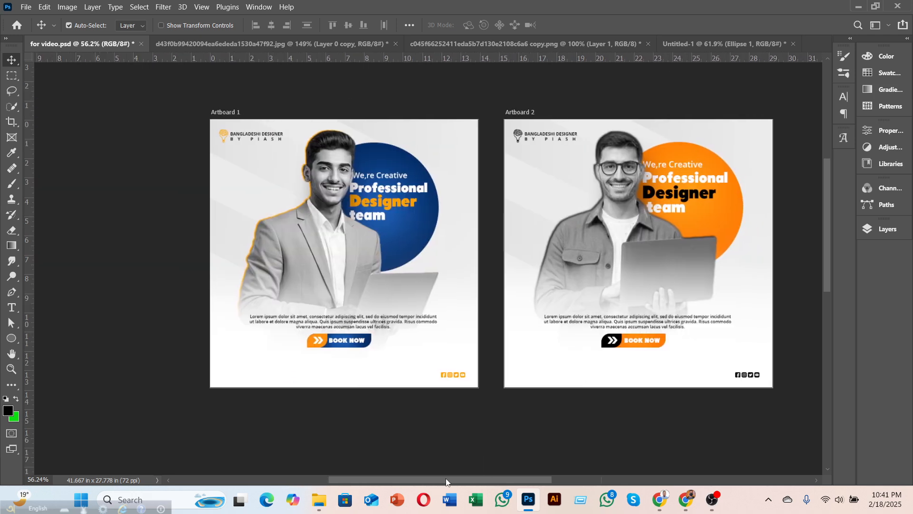
left_click(706, 43)
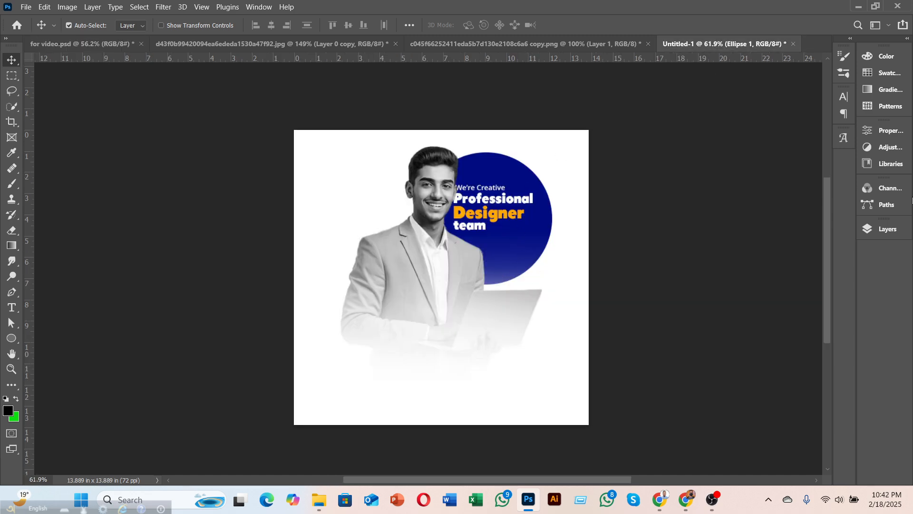
left_click(883, 230)
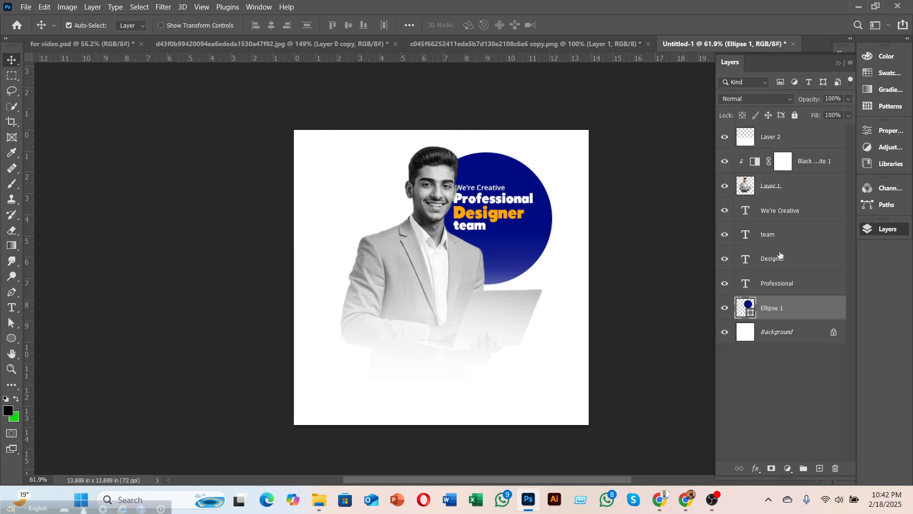
left_click(777, 283)
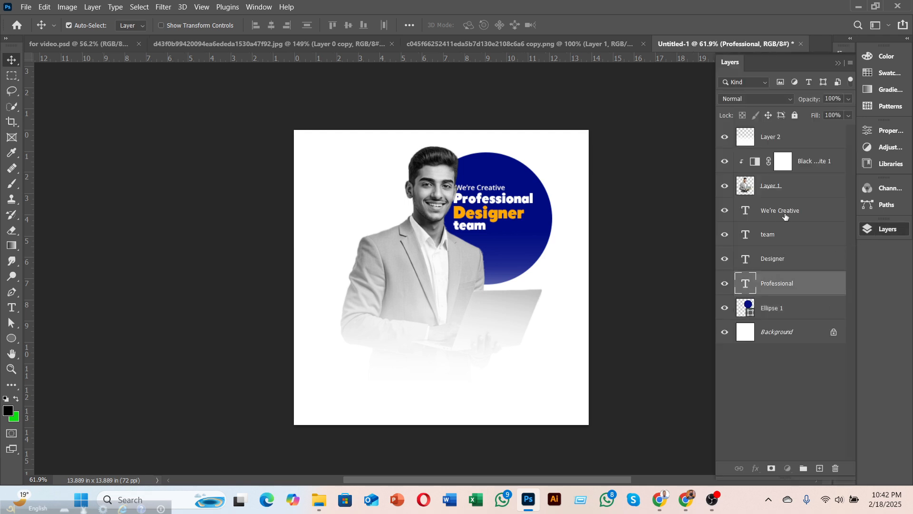
left_click(782, 212, "shift")
key("ctrl+t")
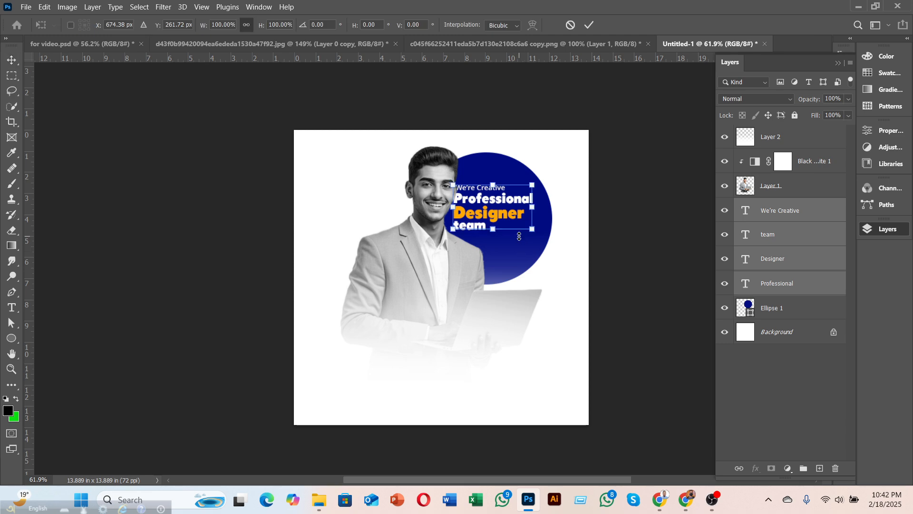
left_click_drag(536, 233, 542, 236)
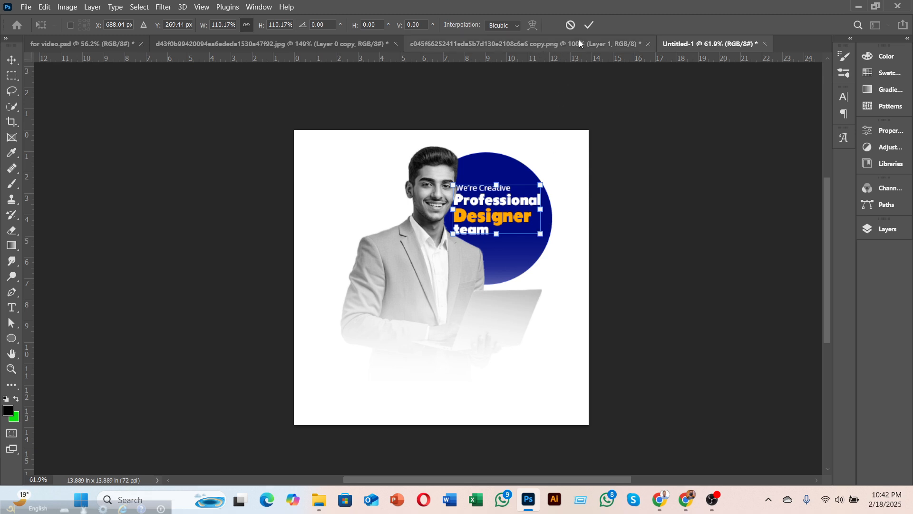
left_click(589, 25)
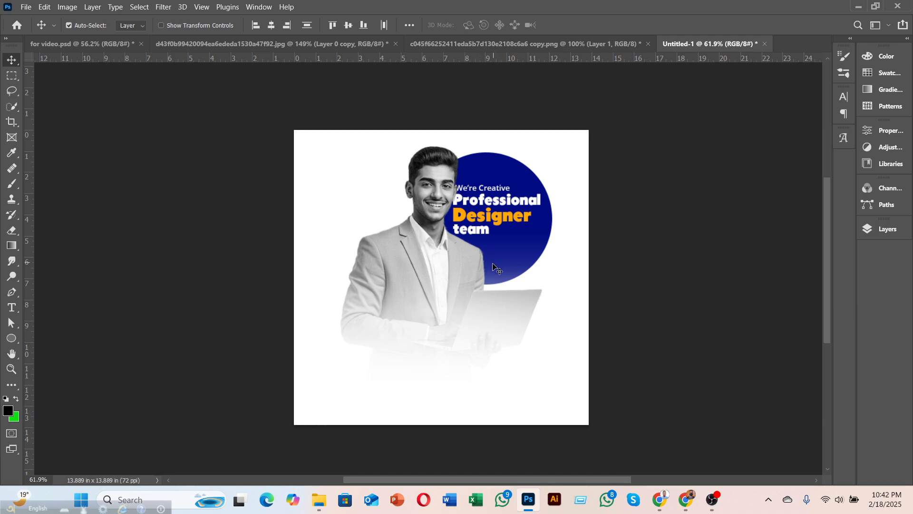
Nudge the four headline text layers down together so they sit vertically centered on the blue circle.
key("Down")
key("Down")
key("Down")
key("Down")
key("Down")
key("Down")
key("Down")
key("Down")
key("Down")
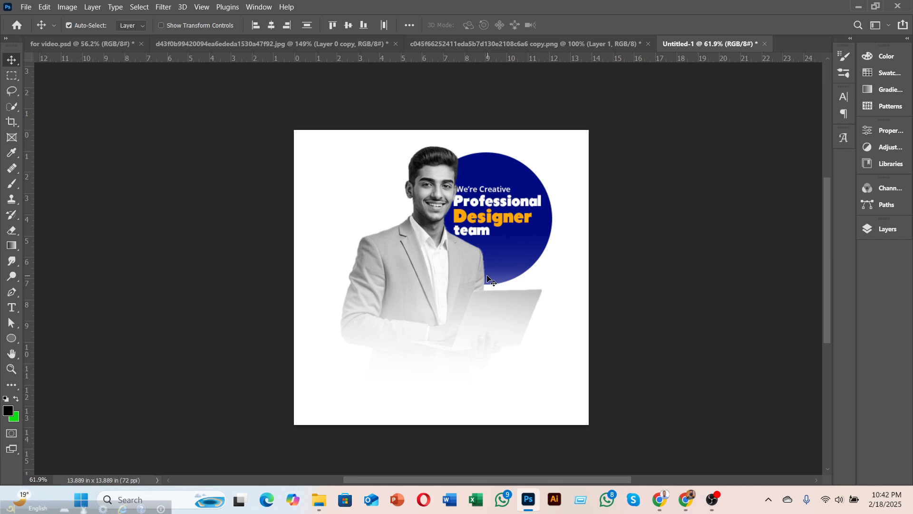
key("Down")
key("Down")
key("Down")
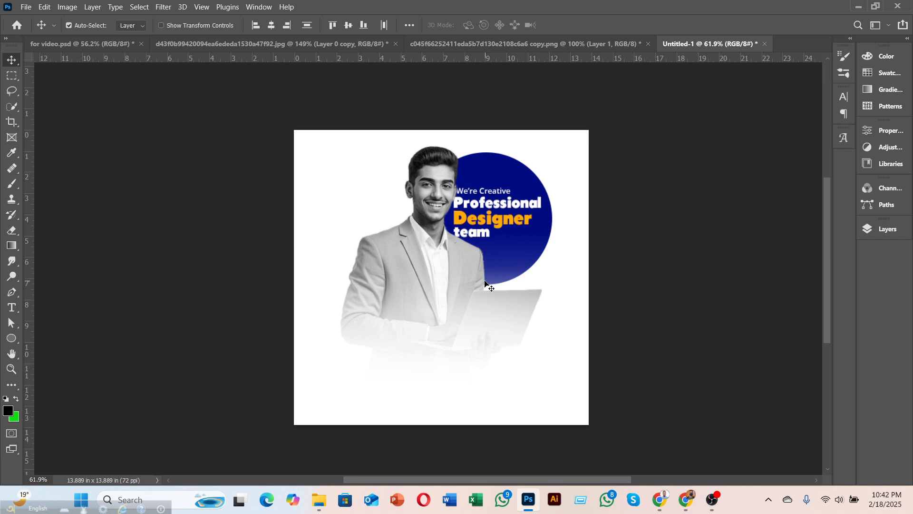
key("Down")
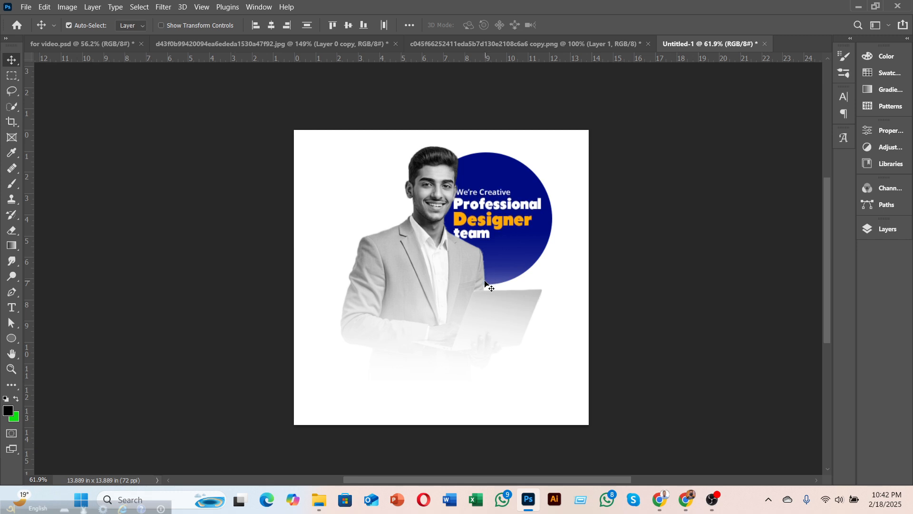
Add a new layer beneath Layer 1 and brush a soft black (000000) shadow behind the man's head and neck at brush size 200.
left_click(882, 230)
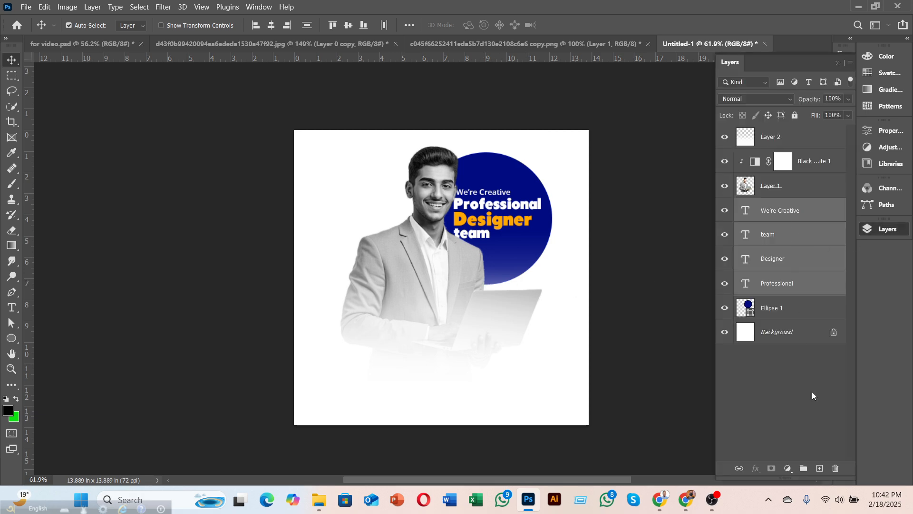
left_click(820, 468)
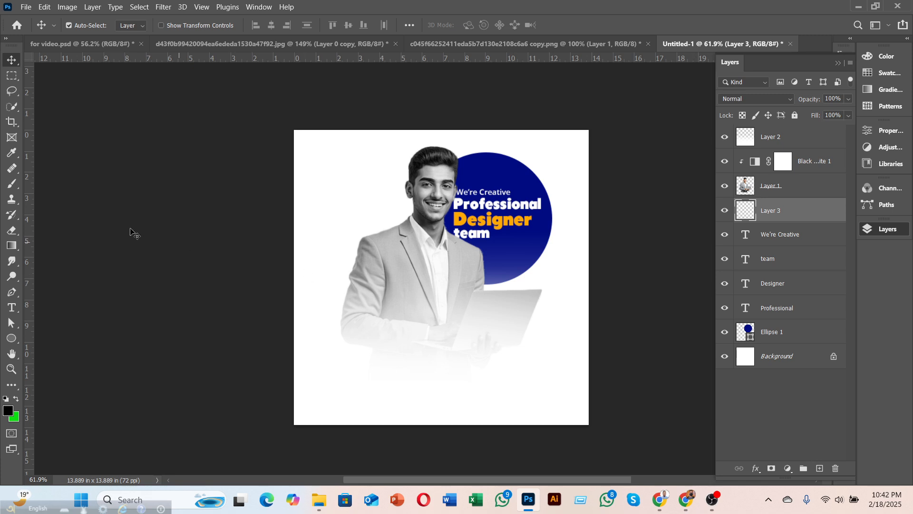
left_click(11, 184)
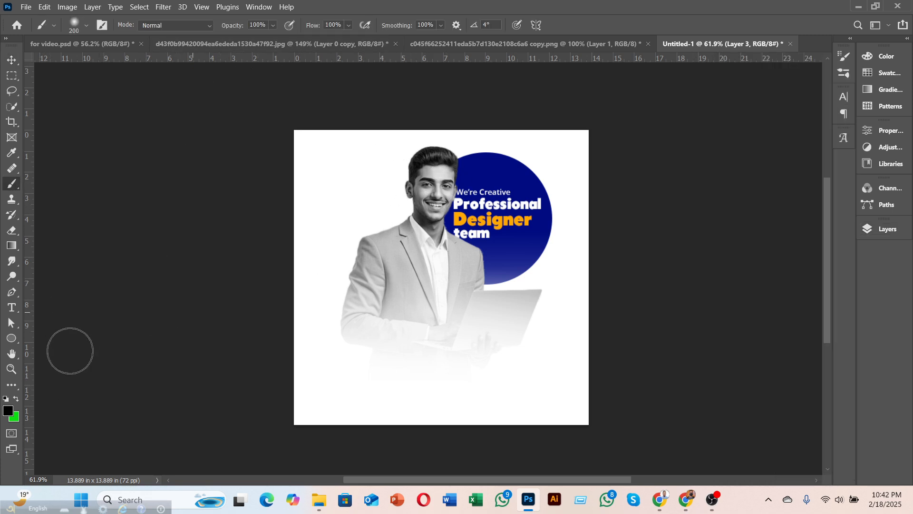
left_click(7, 413)
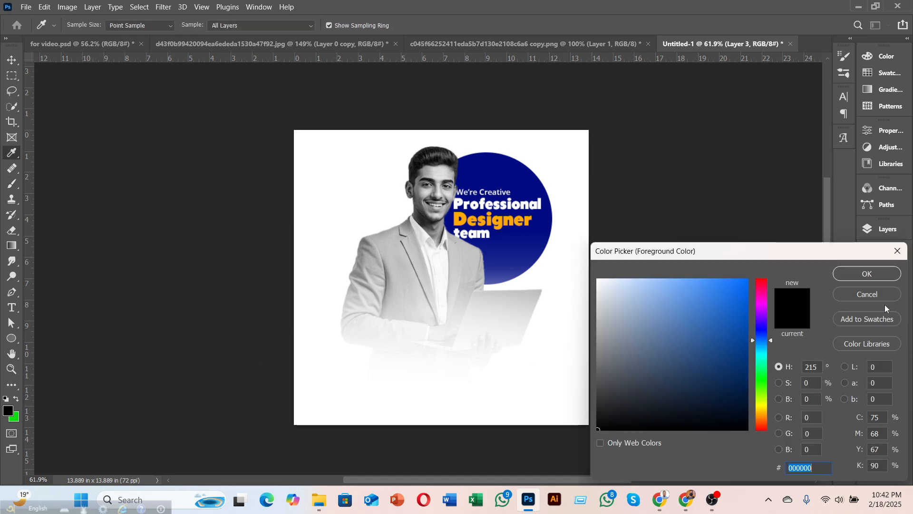
left_click(866, 273)
mouse_move(433, 192)
left_mouse_down()
mouse_move(455, 185)
mouse_move(439, 243)
left_mouse_up()
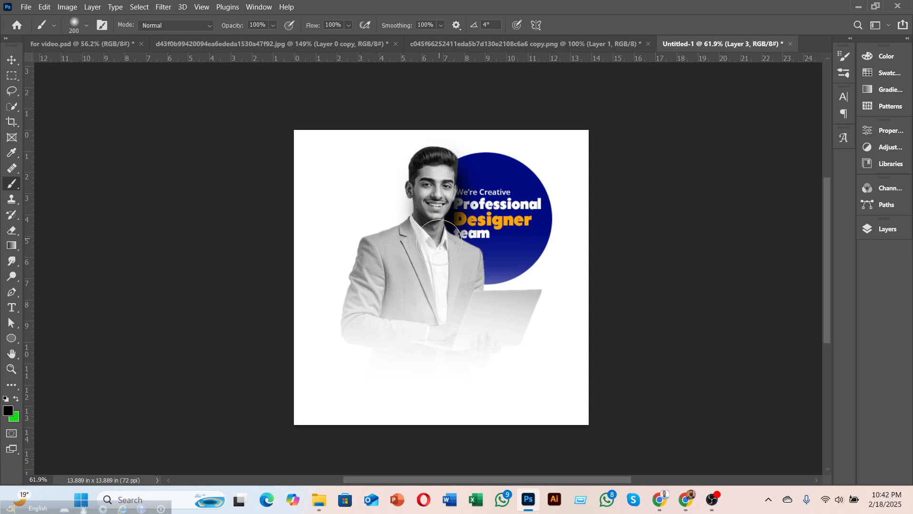
key("ctrl+z")
Lower the opacity of the shadow layer (Layer 3) to 38%.
left_click(885, 230)
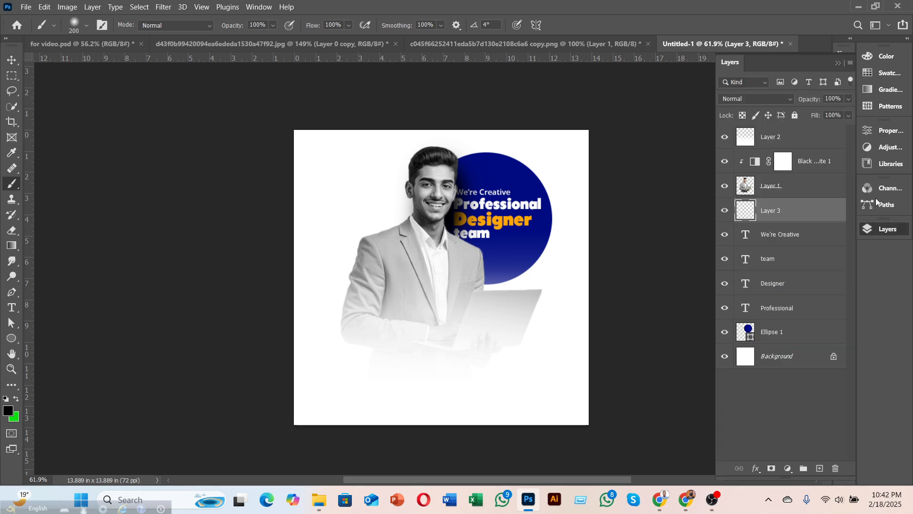
left_click(848, 100)
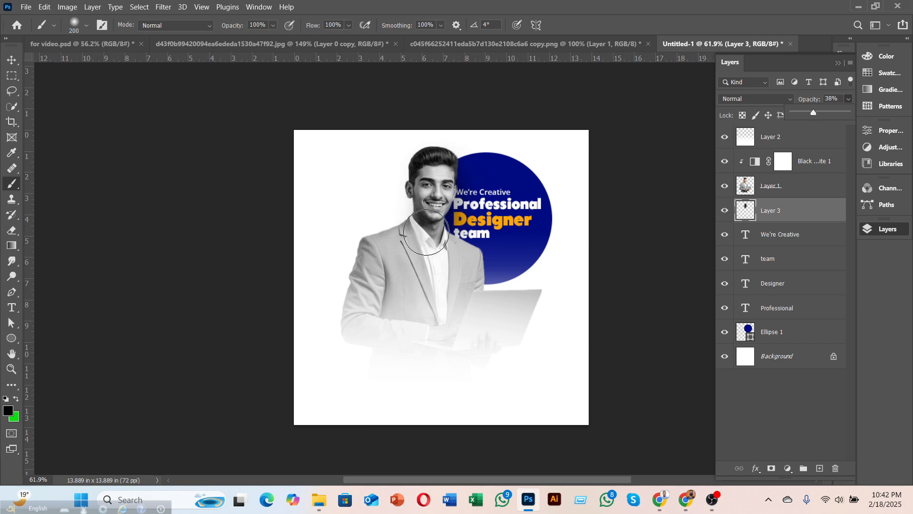
left_click(12, 63)
left_click(13, 62)
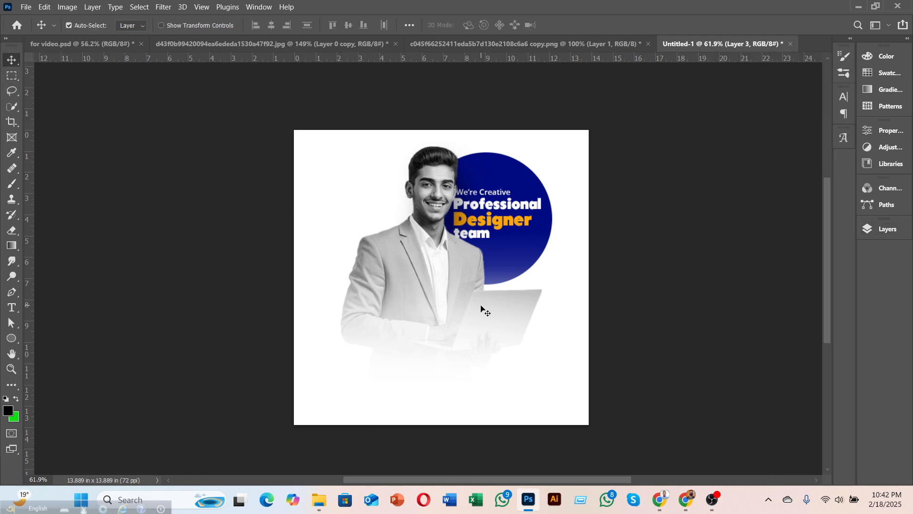
Create a wide paragraph text box with Lorem ipsum placeholder text below the laptop, spanning most of the poster's width.
scroll(496, 332, "down", 2)
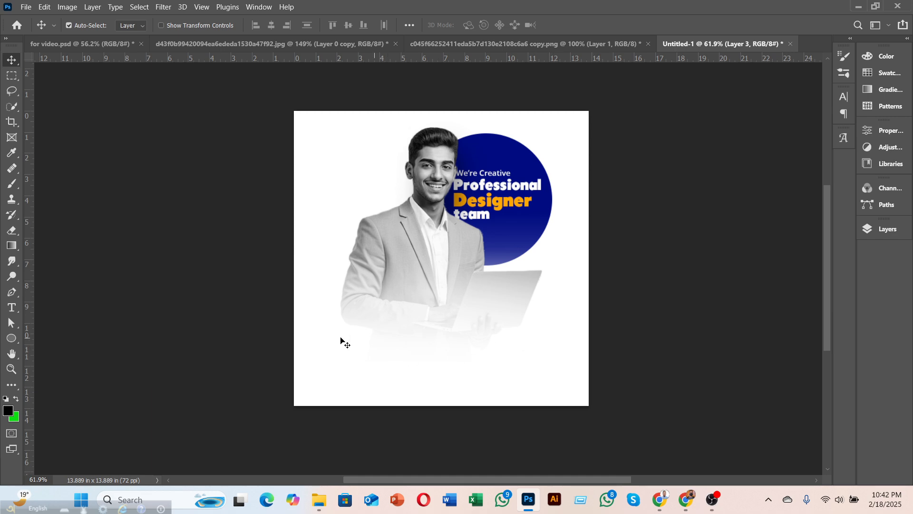
left_click(12, 308)
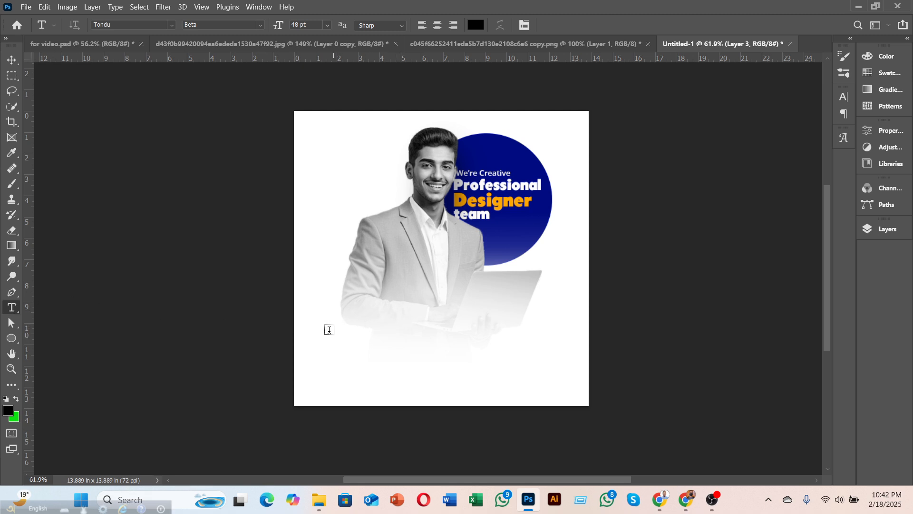
left_click_drag(323, 333, 563, 358)
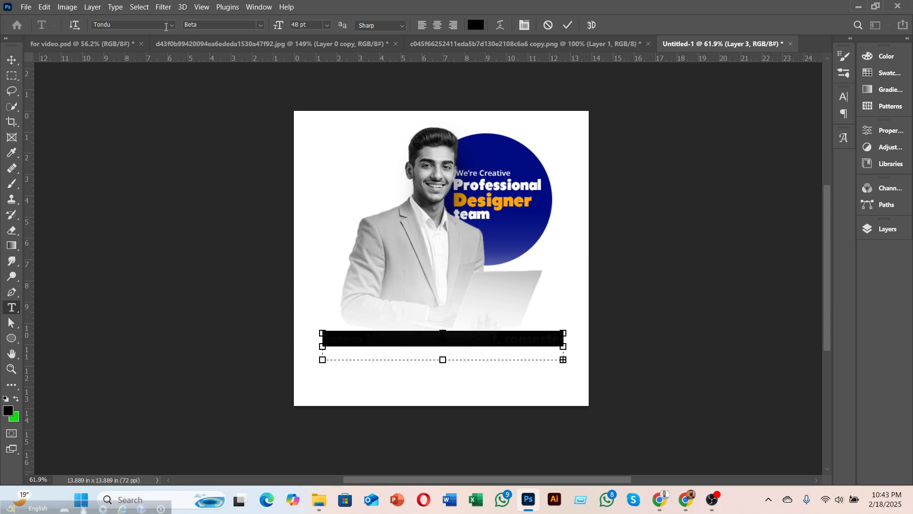
Set the placeholder paragraph's font to Open Sans Semibold and its size to 16 pt.
left_click(172, 26)
left_click(149, 59)
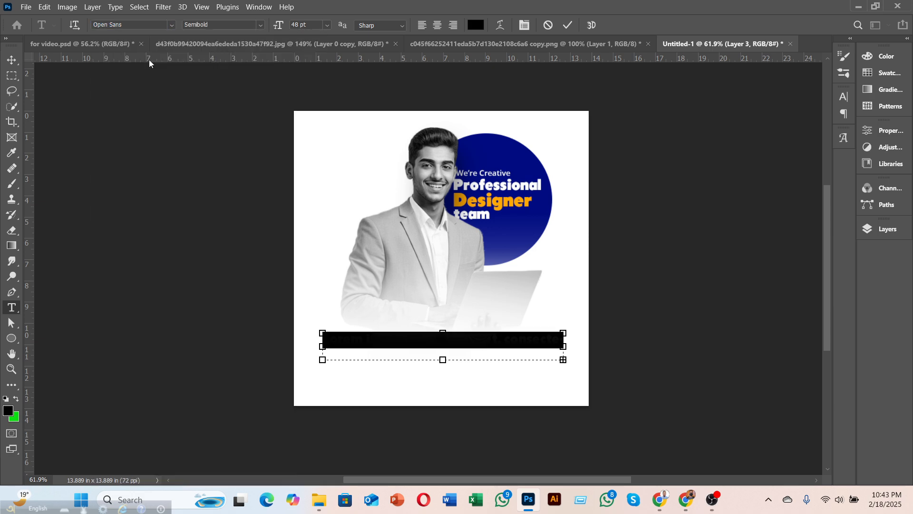
left_click(328, 26)
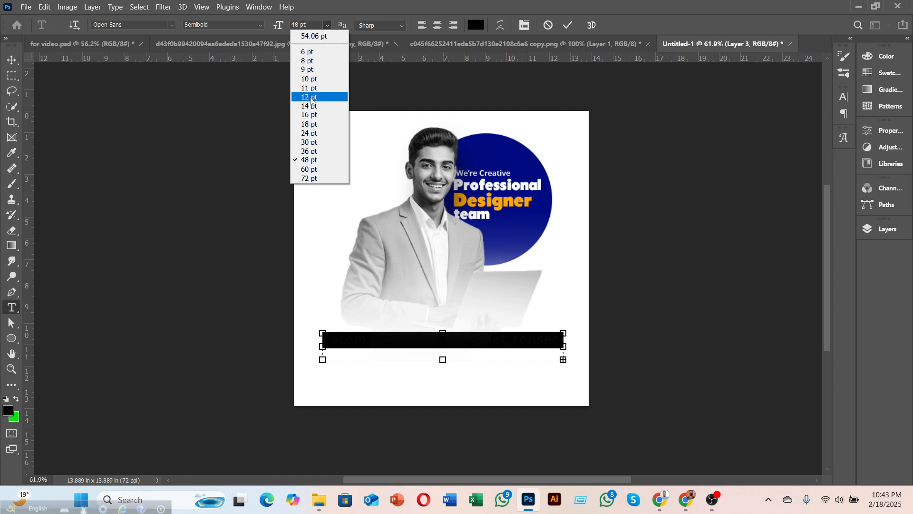
left_click(310, 97)
left_click(326, 25)
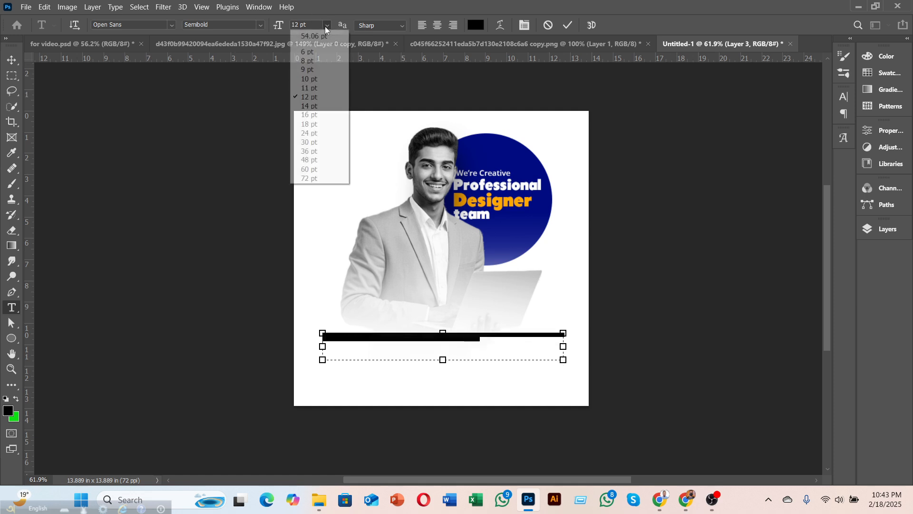
left_click(310, 103)
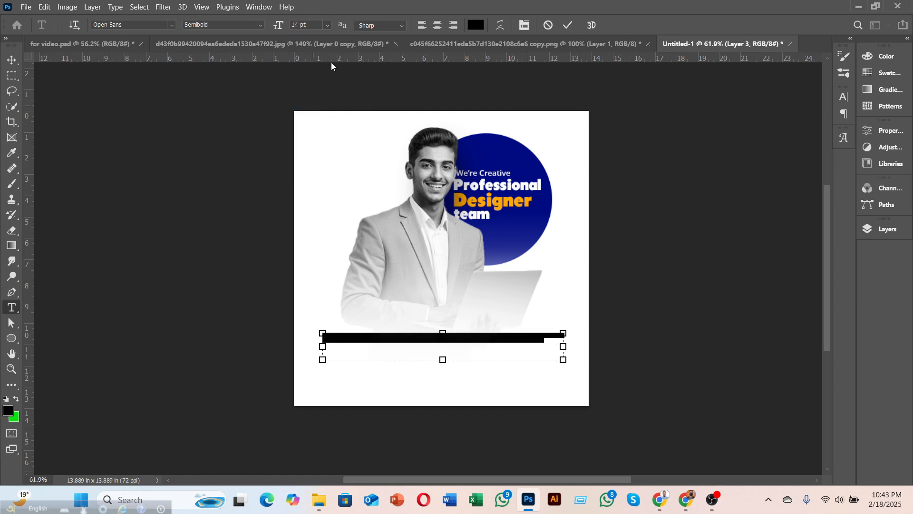
left_click(326, 27)
left_click(309, 109)
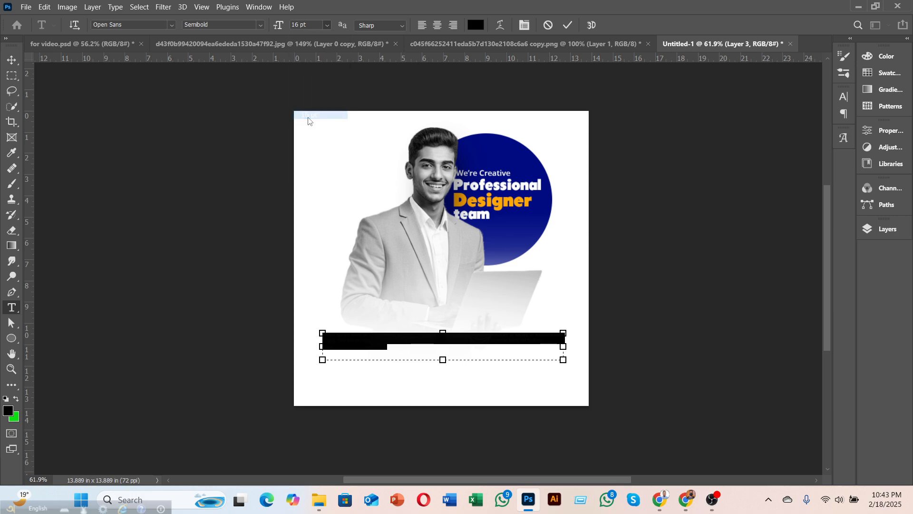
Center-align the Lorem ipsum paragraph and set its font size to 18 pt.
left_click(437, 25)
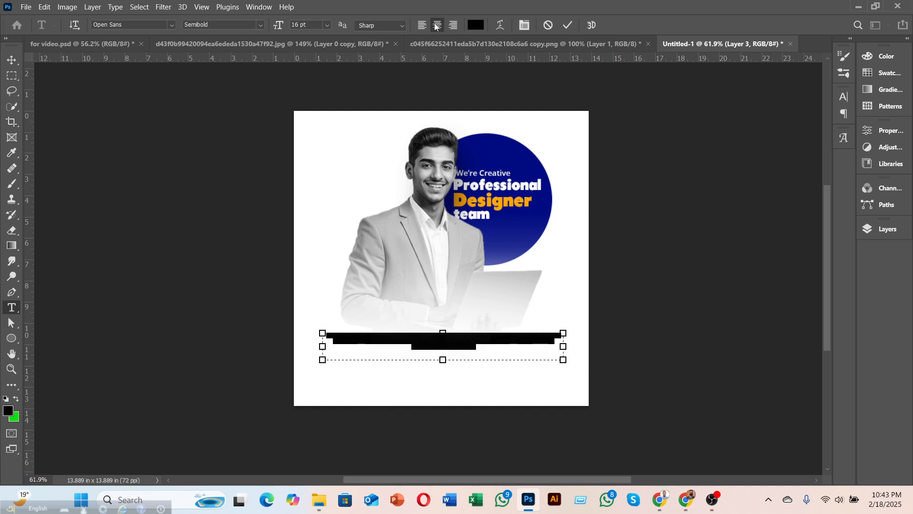
left_click(326, 26)
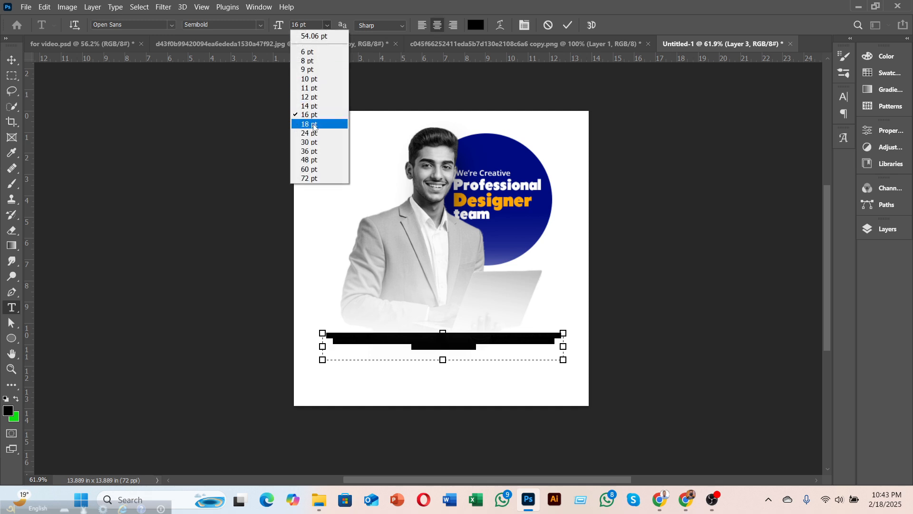
left_click(314, 124)
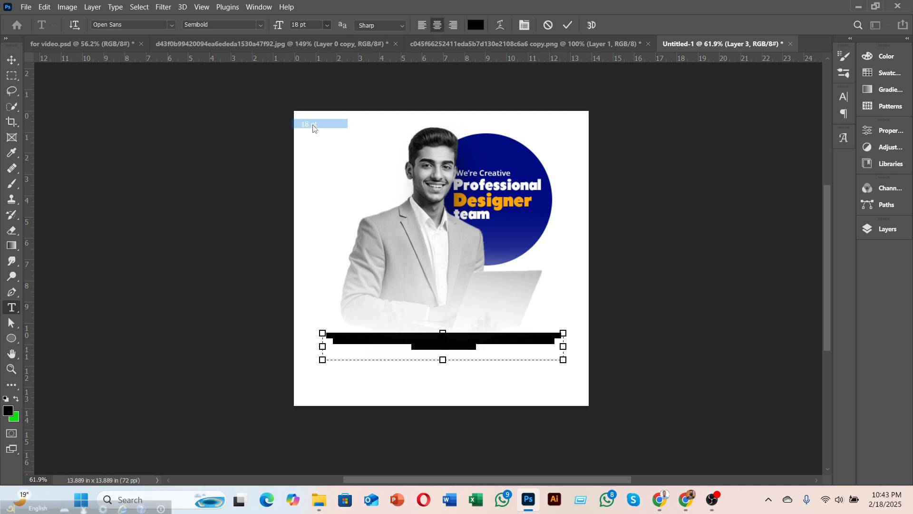
left_click(567, 26)
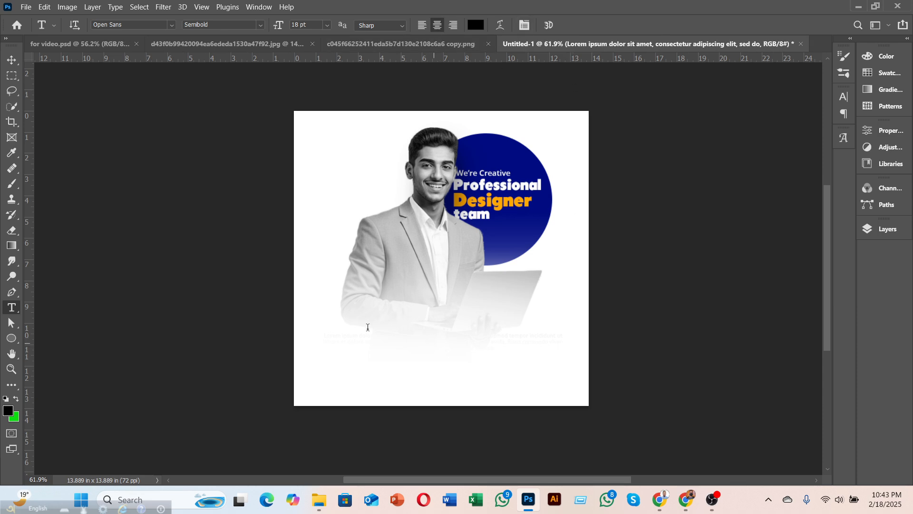
Move the Lorem ipsum text layer to the top of the layer stack, above Layer 2.
left_click(12, 60)
left_click(868, 230)
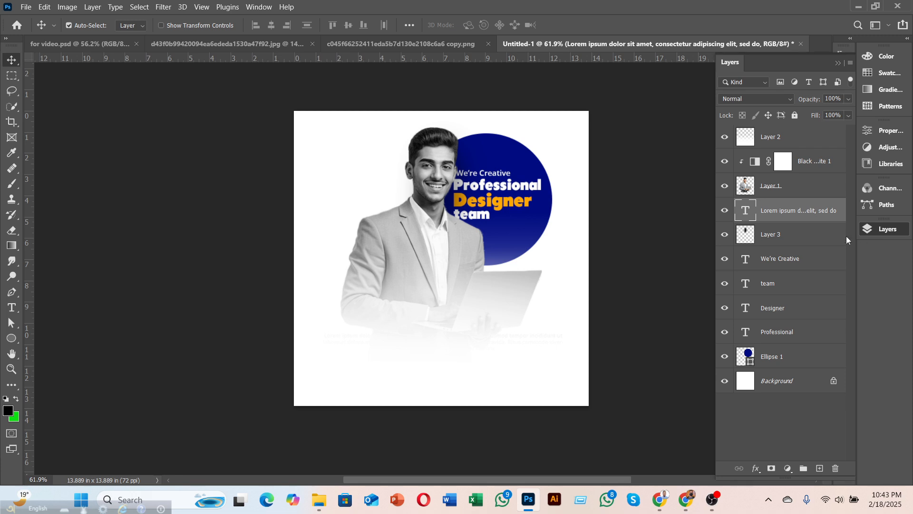
left_click_drag(782, 211, 778, 129)
Set the Lorem ipsum paragraph's text color to black (000000) and deselect the layer.
double_click(745, 137)
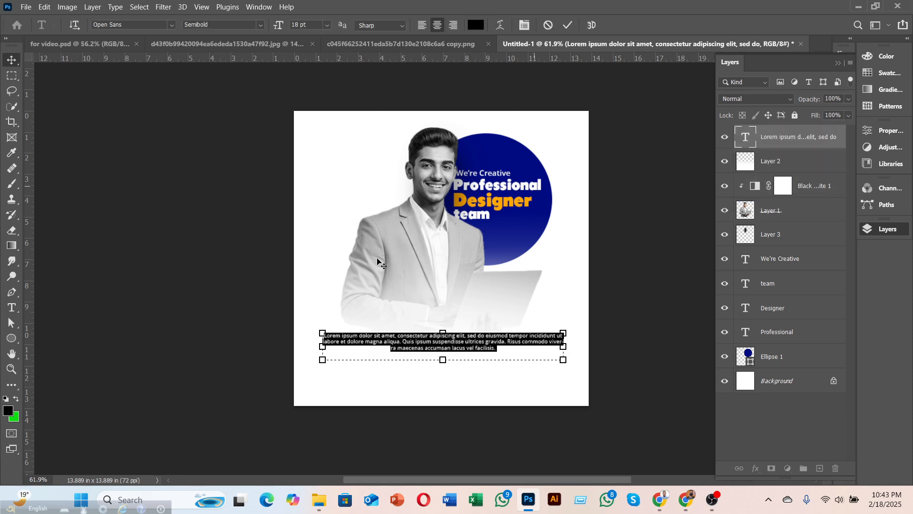
left_click(476, 25)
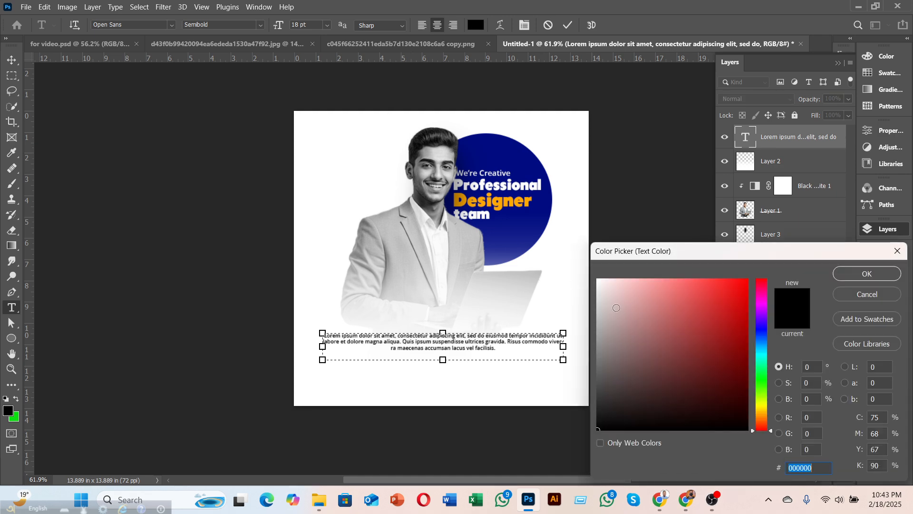
left_click(875, 273)
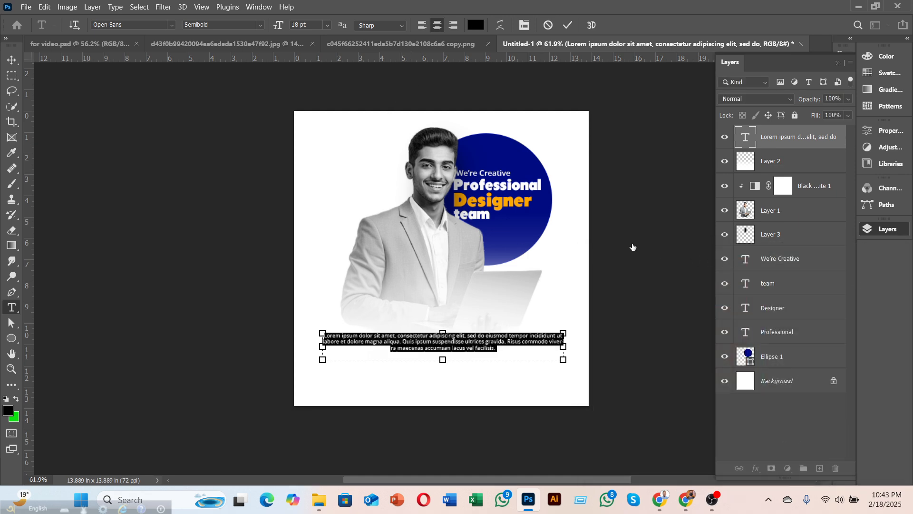
left_click(568, 25)
key("v")
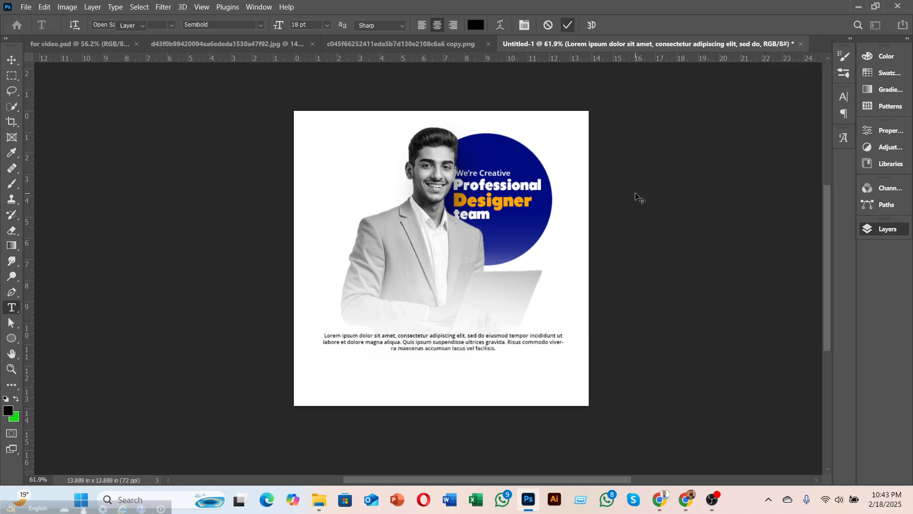
left_click(525, 373)
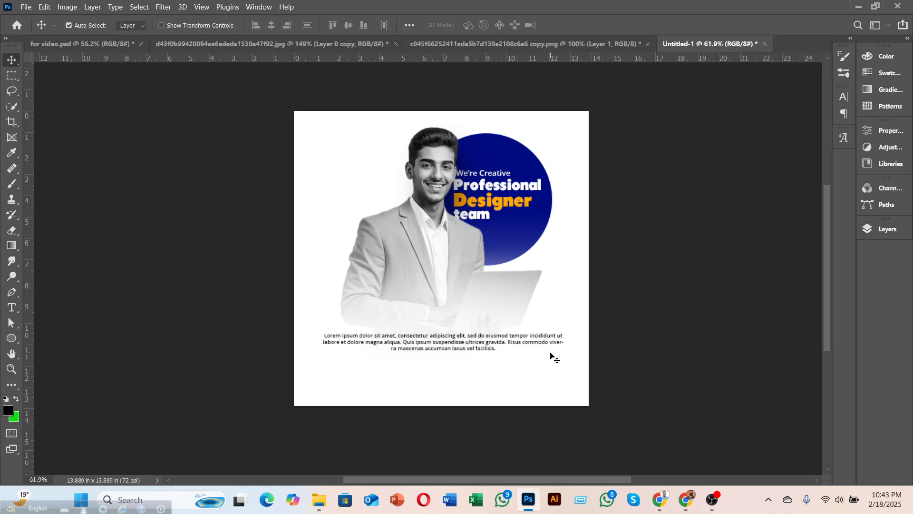
Duplicate the man's Layer 1, select the original beneath the copy, and toggle the copy's visibility to compare them.
scroll(551, 357, "down", 2)
scroll(551, 357, "up", 3)
scroll(552, 356, "down", 2)
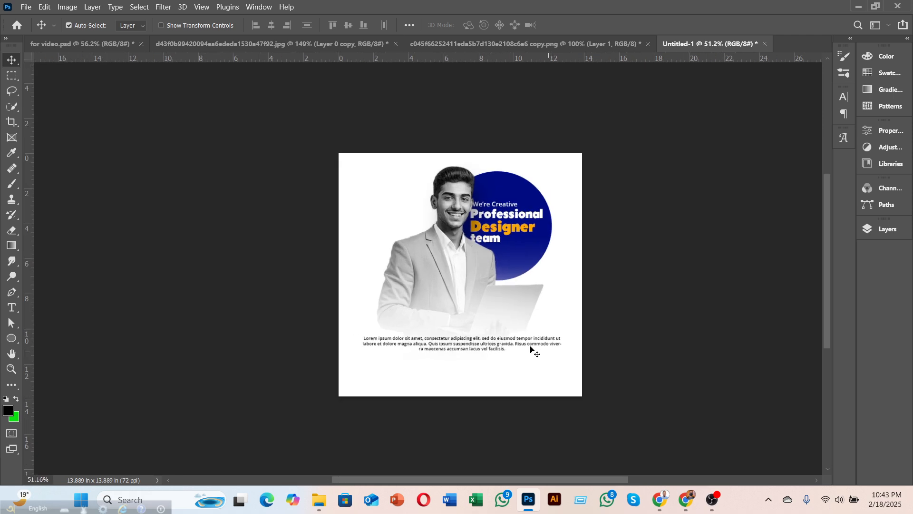
scroll(531, 349, "up", 1)
left_click(882, 229)
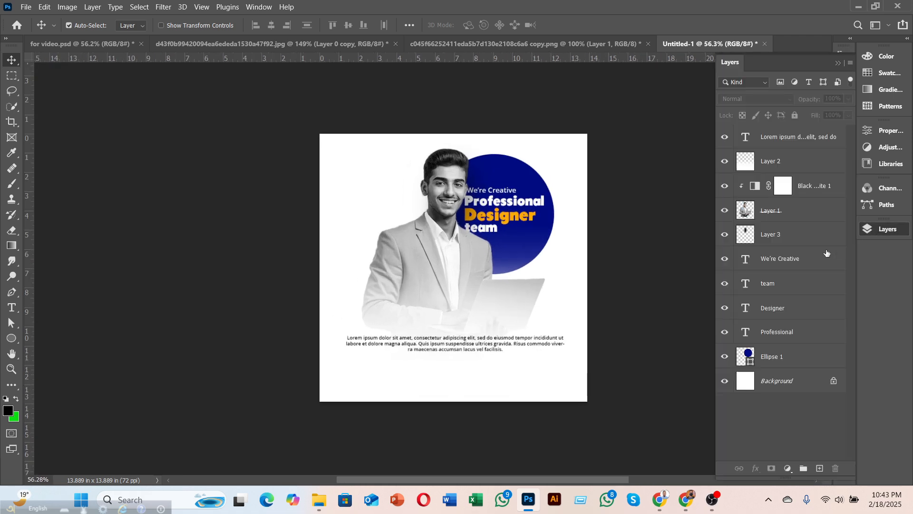
left_click(798, 214)
key("ctrl+j")
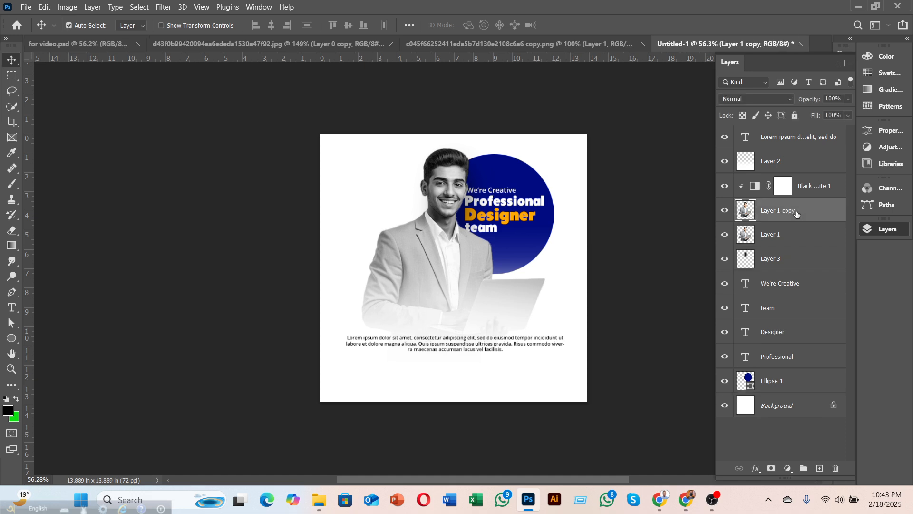
left_click(791, 240)
left_click(725, 211)
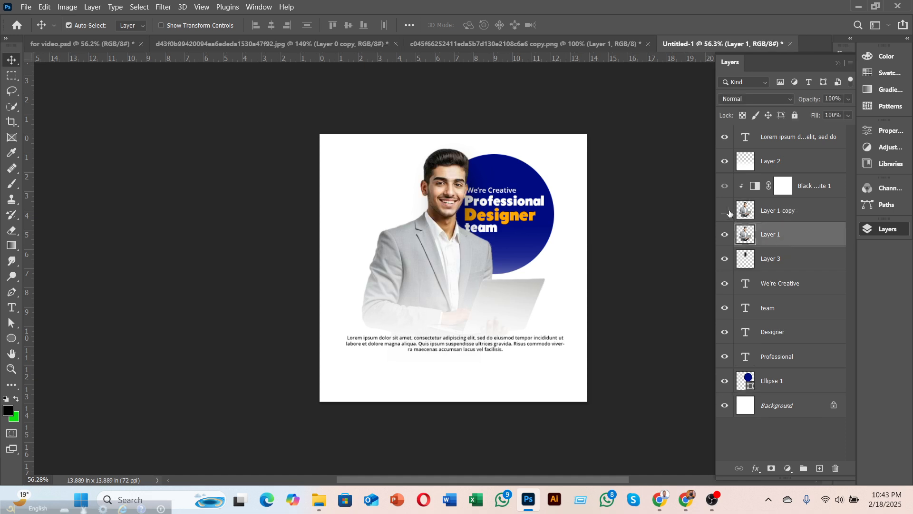
left_click(724, 210)
left_click(725, 210)
left_click(724, 210)
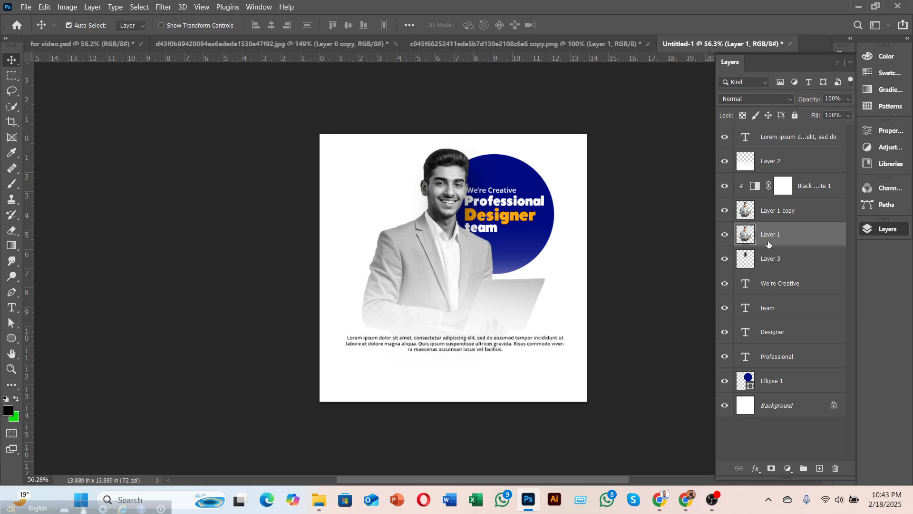
Apply a Color Overlay to the lower Layer 1, using the orange (ffa800) sampled from the word "Designer".
right_click(771, 243)
left_click(651, 7)
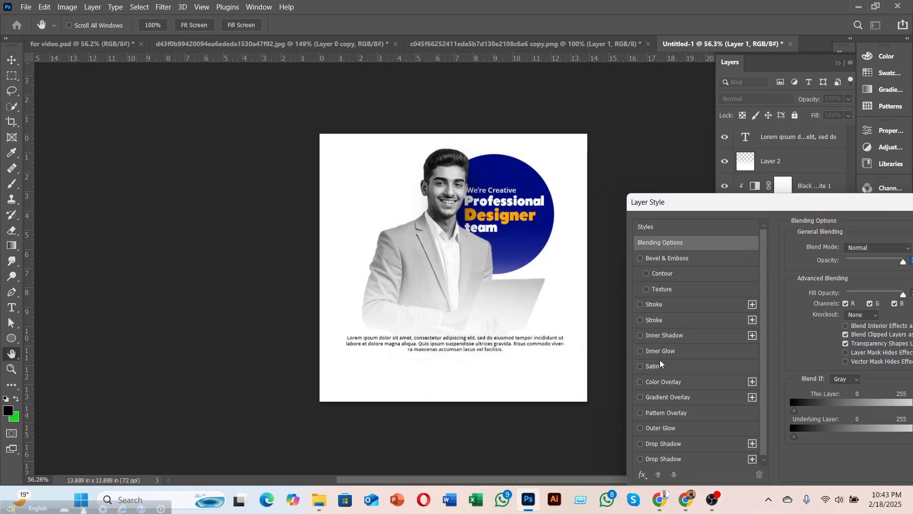
left_click(657, 383)
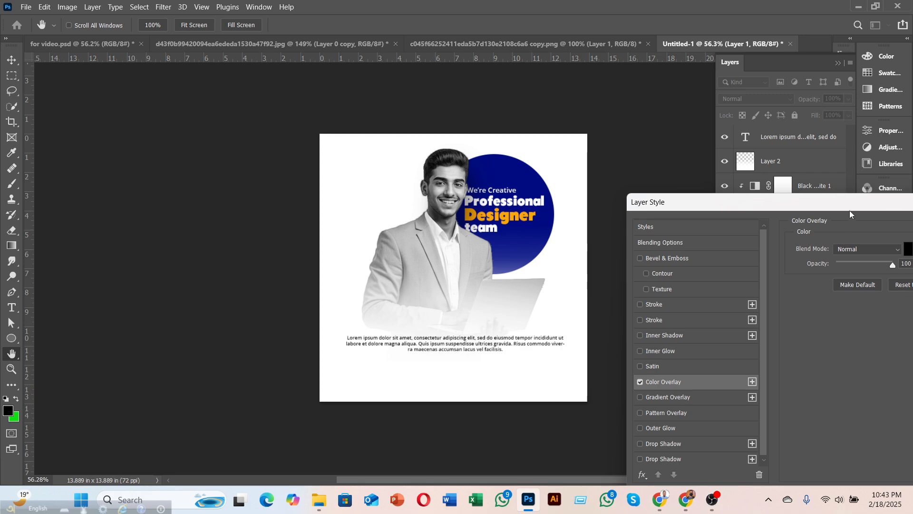
left_click_drag(849, 204, 807, 210)
left_click(872, 257)
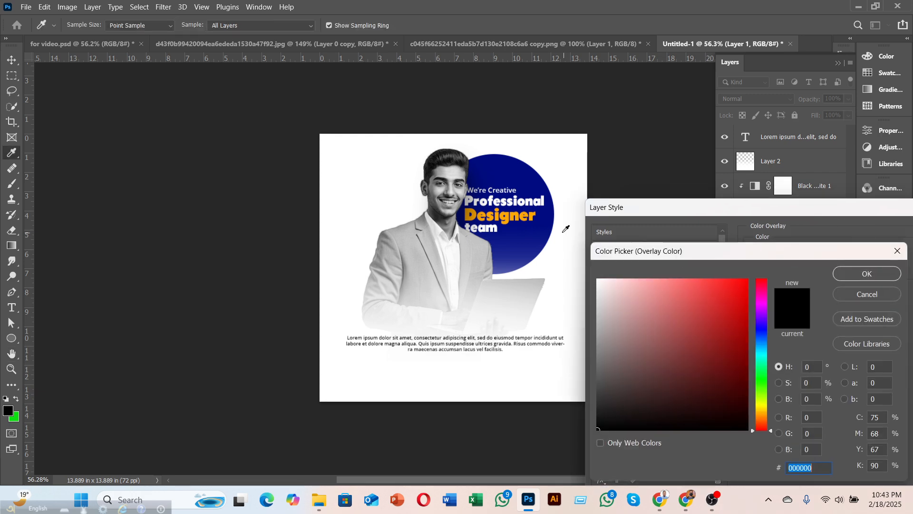
left_click(530, 214)
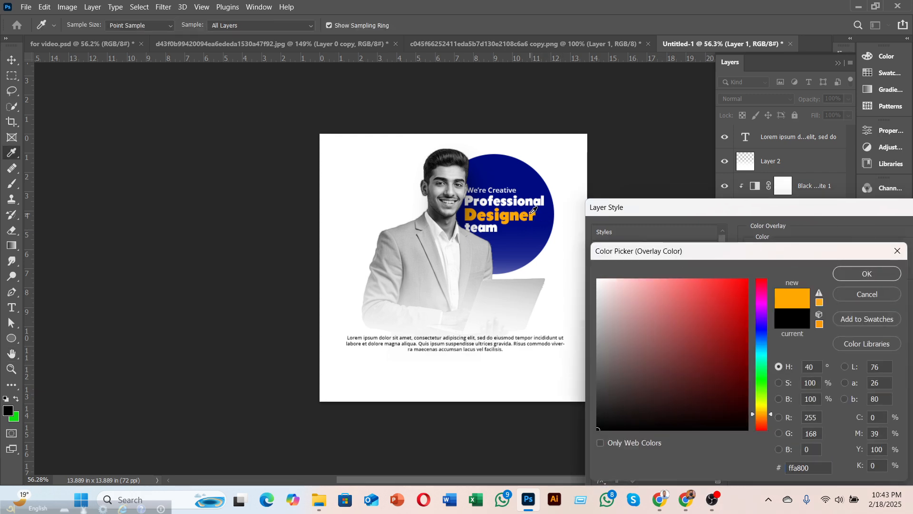
left_click(840, 277)
left_click_drag(780, 204, 662, 199)
left_click(865, 227)
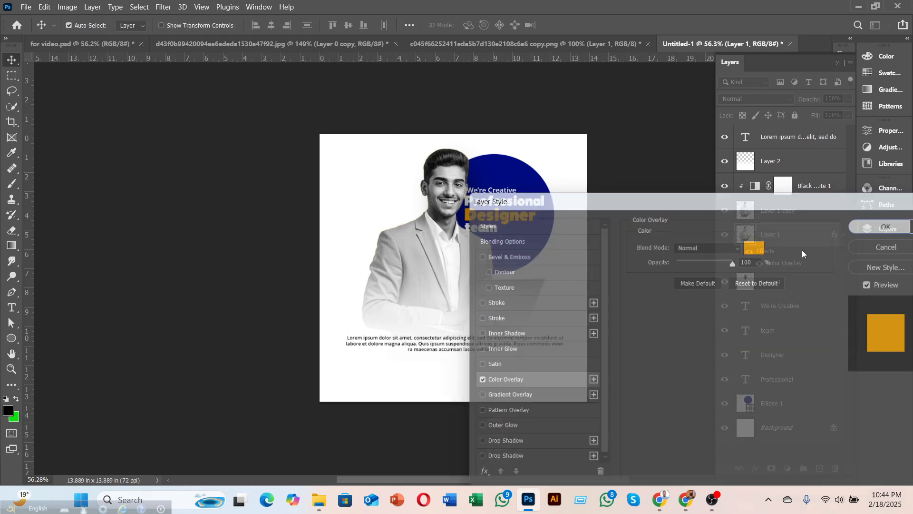
Nudge the orange Layer 1 slightly left and up so it forms an outline behind the man.
key("Left")
key("Up")
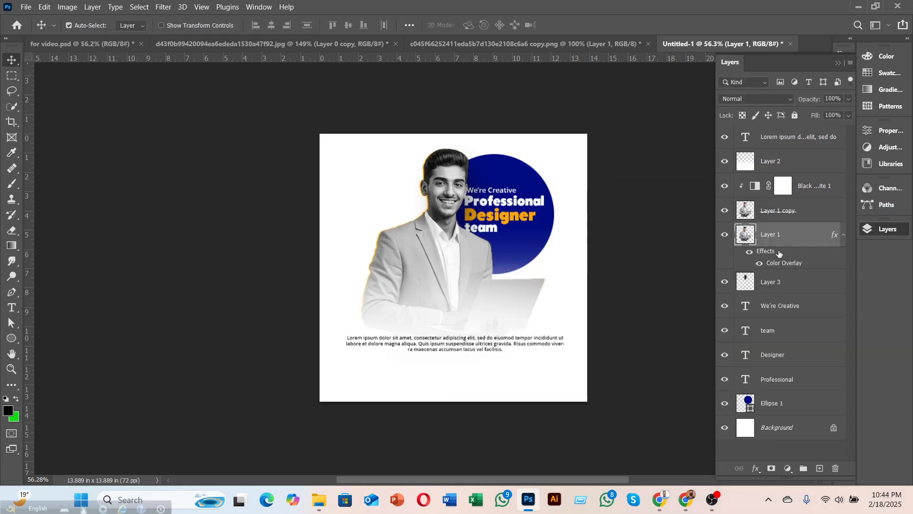
key("Left")
key("Up")
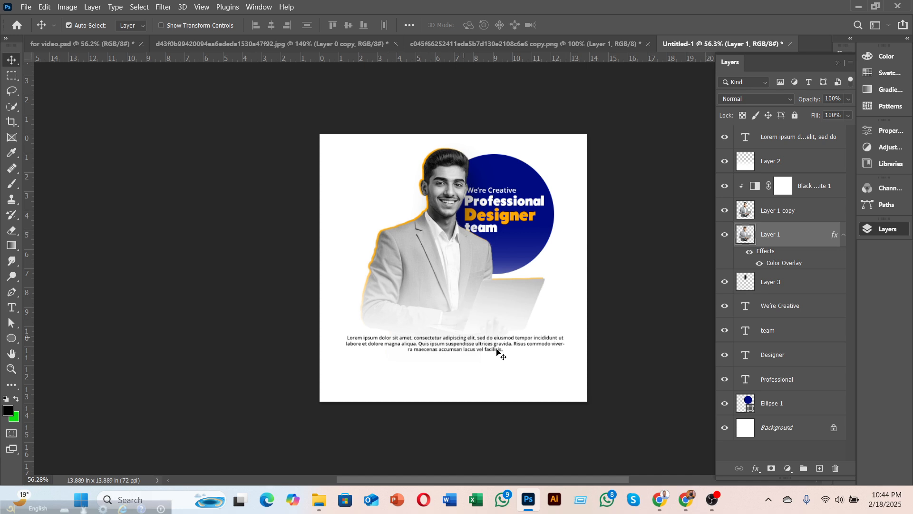
Add a layer mask to Layer 1 and brush black at size 200 over the laptop's top edge to hide the orange outline there.
scroll(551, 364, "up", 3)
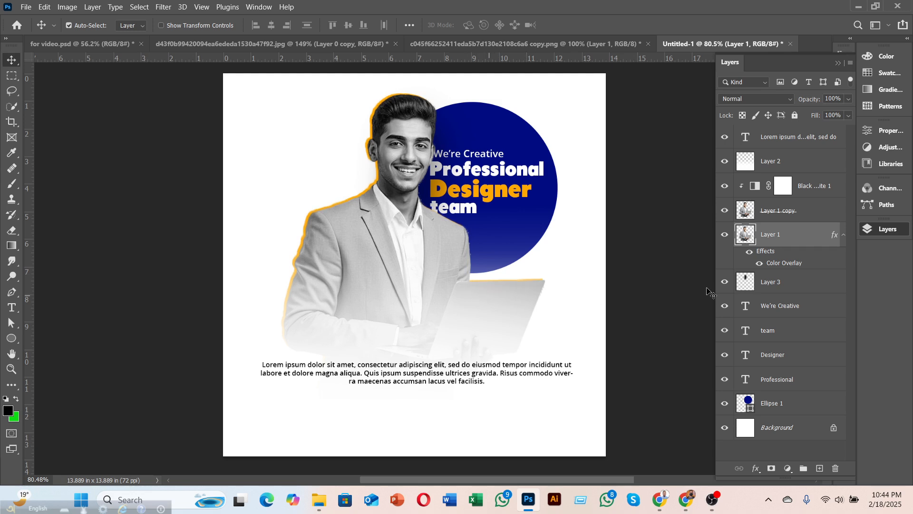
left_click(771, 468)
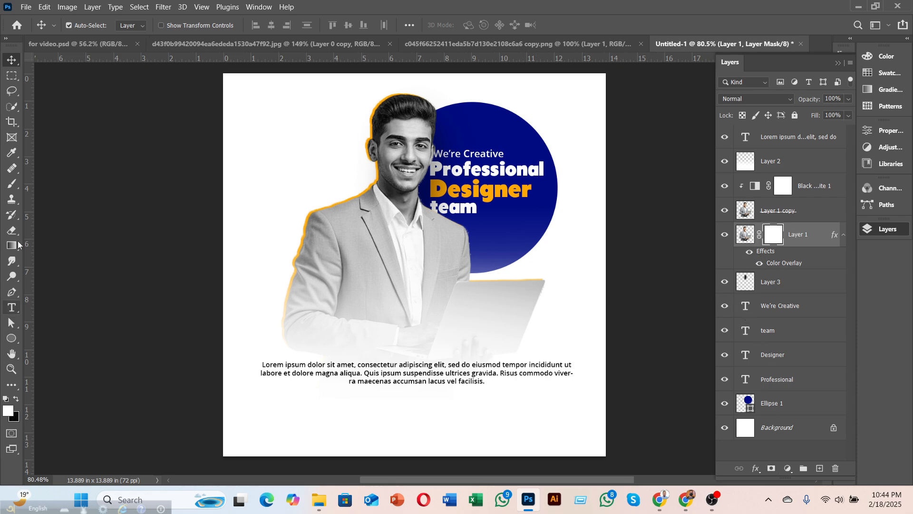
left_click(12, 183)
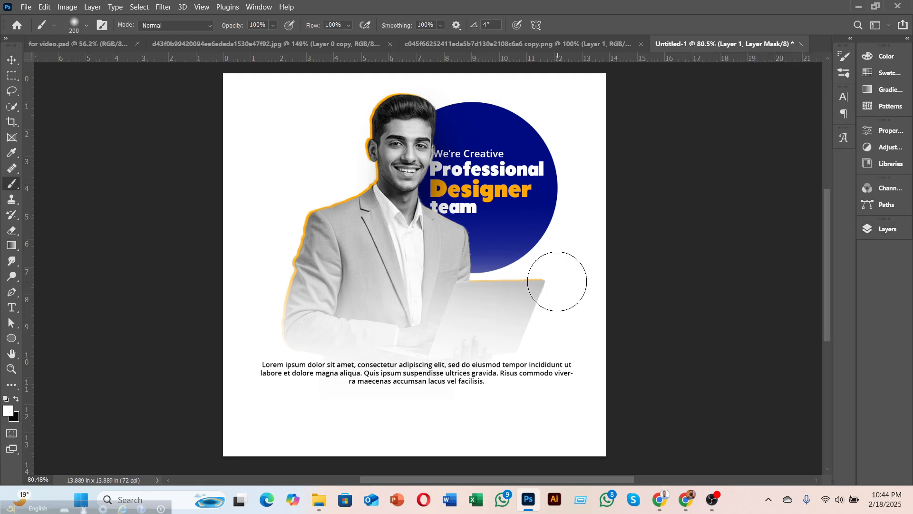
left_click(15, 400)
left_click_drag(462, 285, 635, 298)
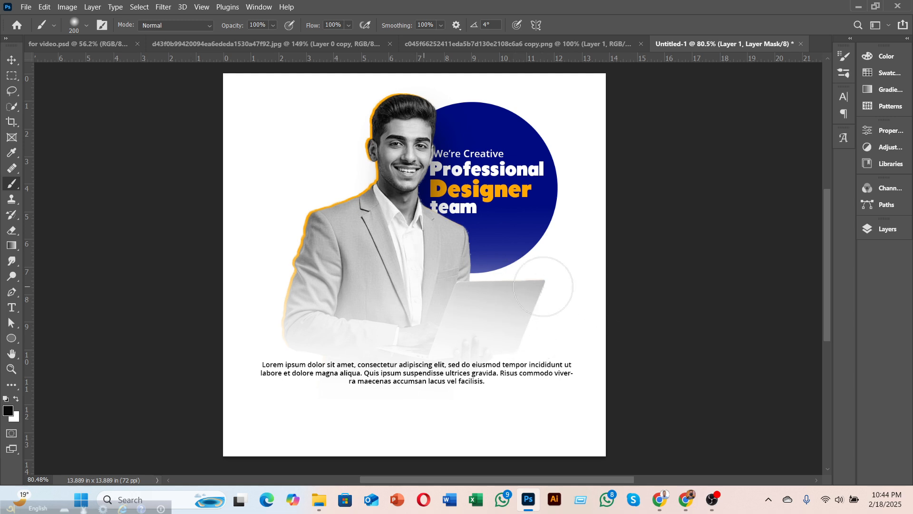
left_click(11, 60)
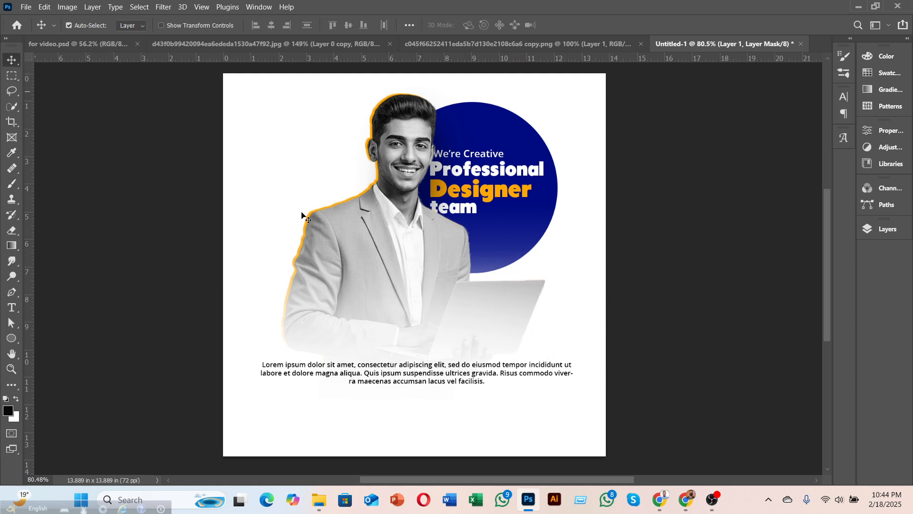
Draw a wide rectangle of about 313 x 54 px centered below the Lorem ipsum paragraph.
scroll(434, 262, "down", 3)
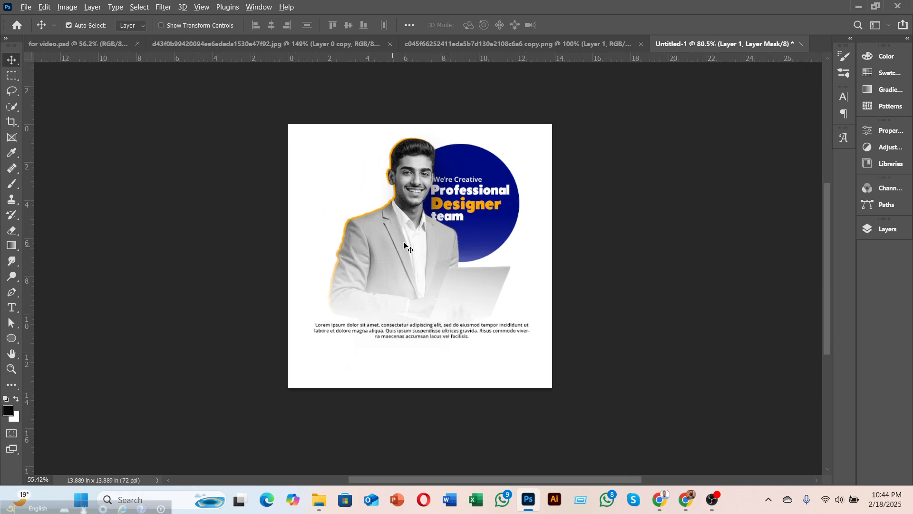
scroll(372, 291, "up", 1)
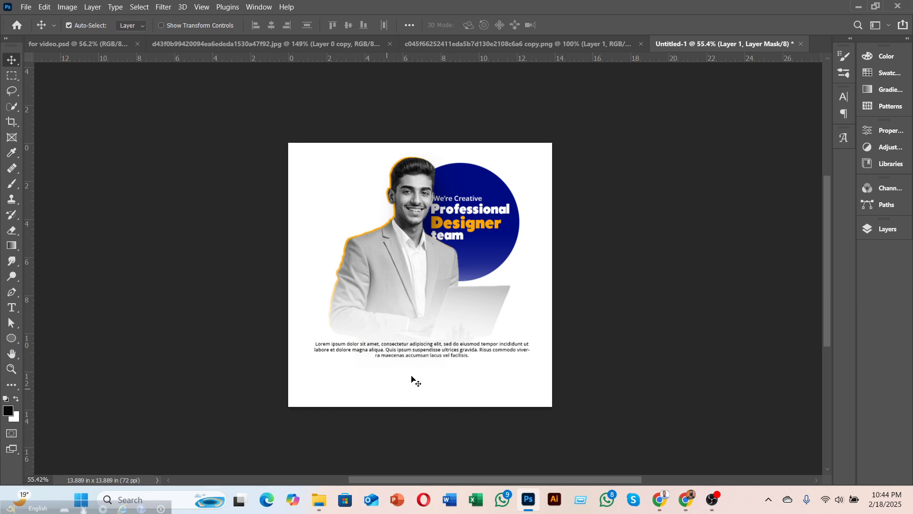
scroll(425, 369, "down", 2)
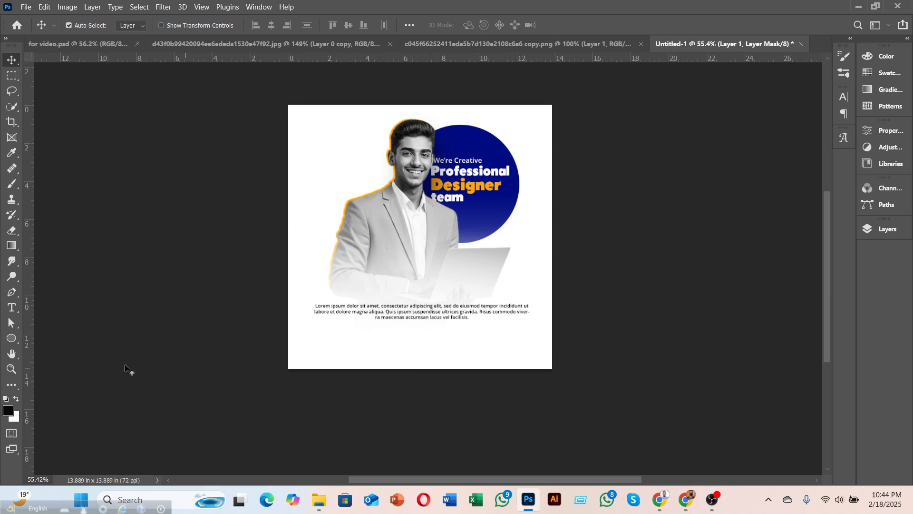
left_click(11, 338)
key("shift+u")
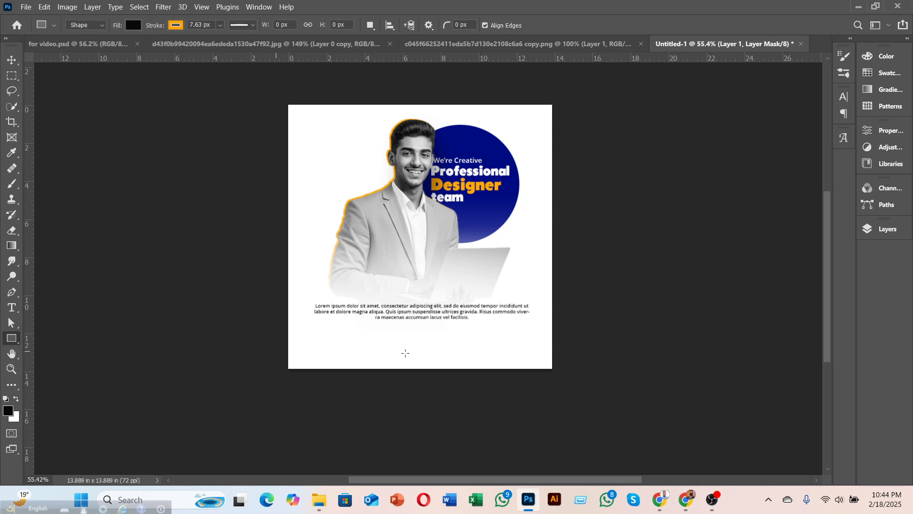
left_click_drag(370, 329, 452, 343)
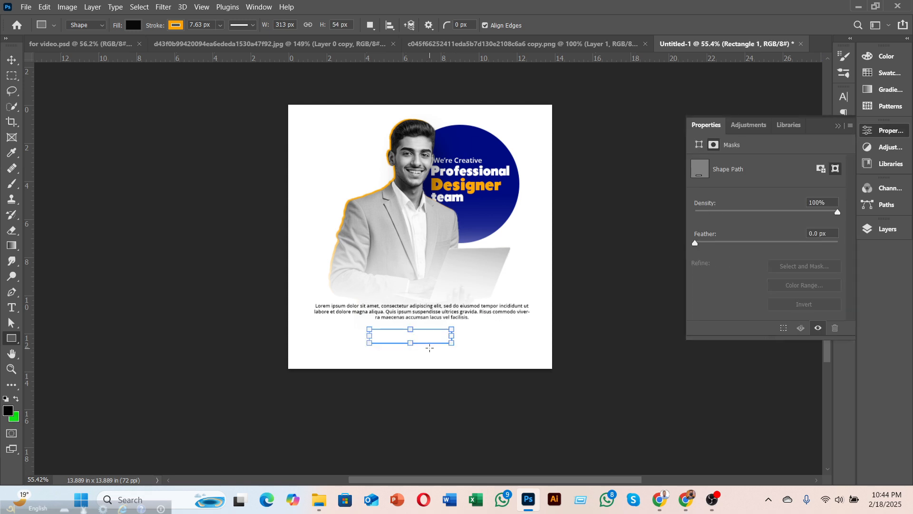
Remove the rectangle's stroke and fill it with the recently used dark blue.
left_click(133, 25)
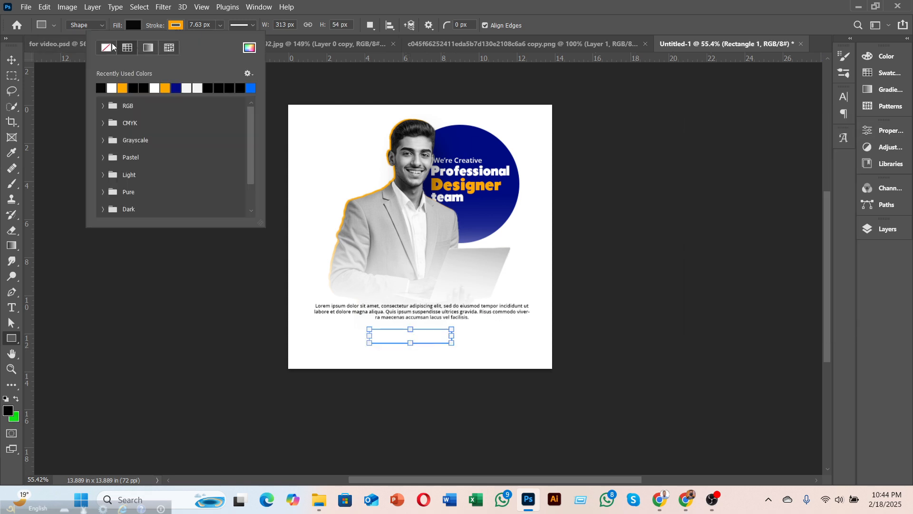
left_click(113, 45)
left_click(132, 25)
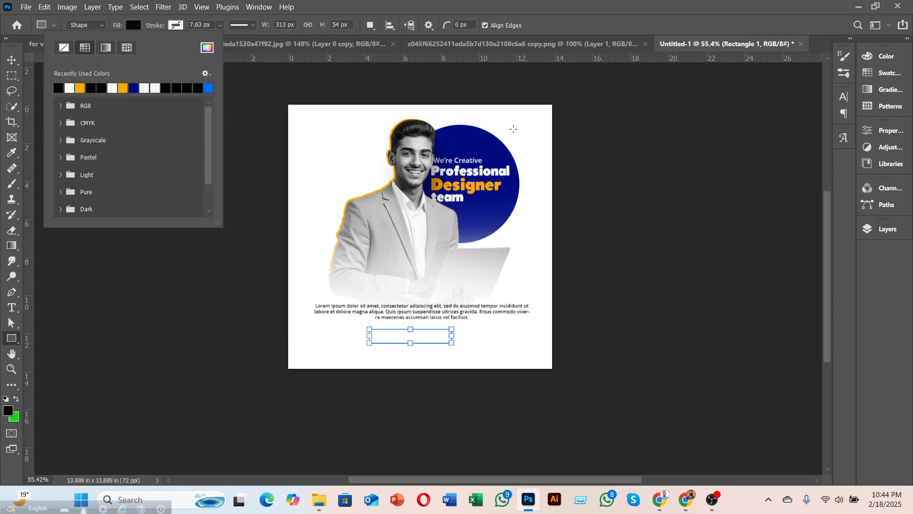
left_click(134, 88)
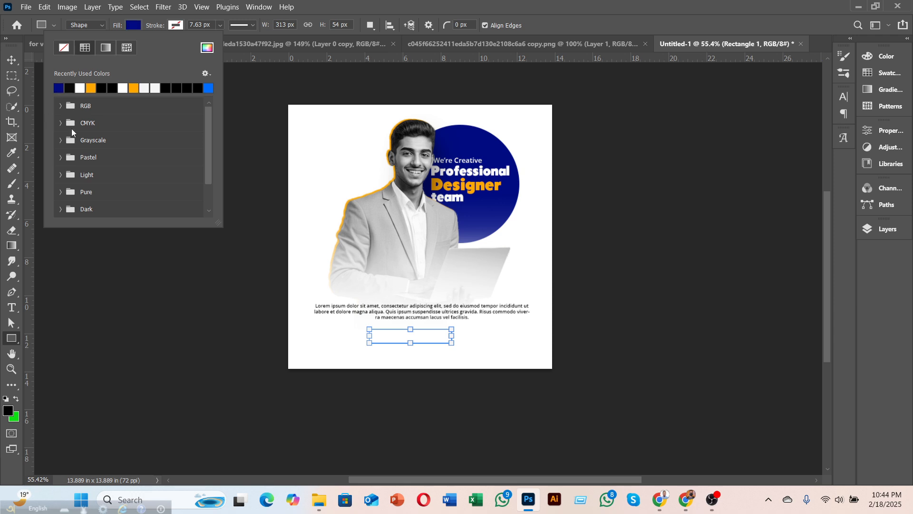
Reorder the Rectangle 1 layer so it sits directly above Layer 2 in the layer stack.
left_click(11, 60)
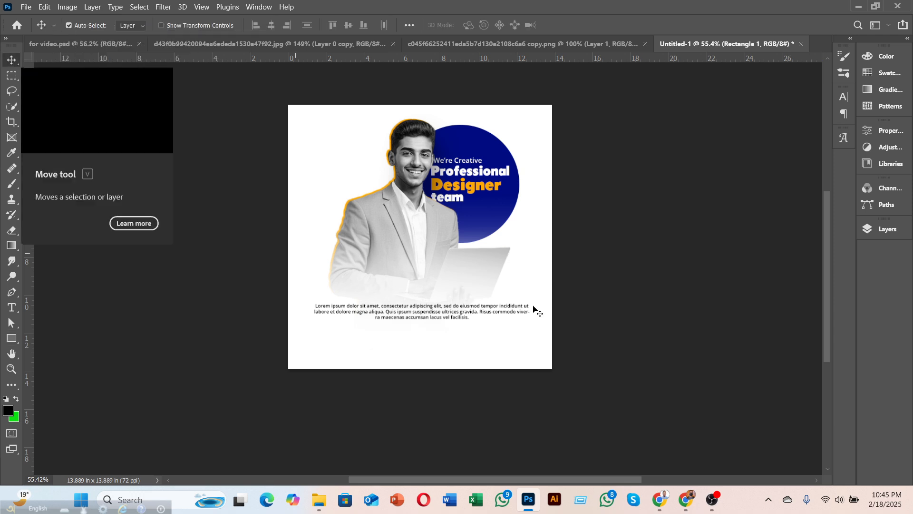
left_click(885, 229)
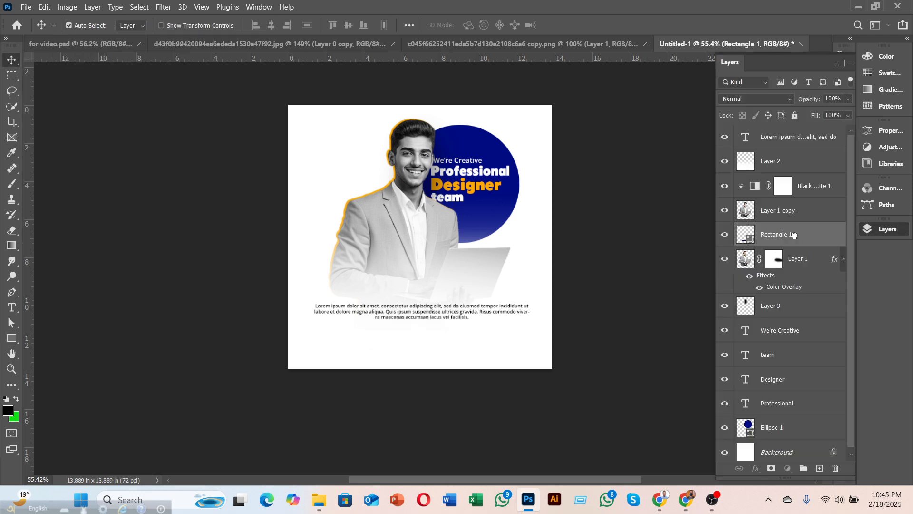
left_click_drag(795, 235, 784, 152)
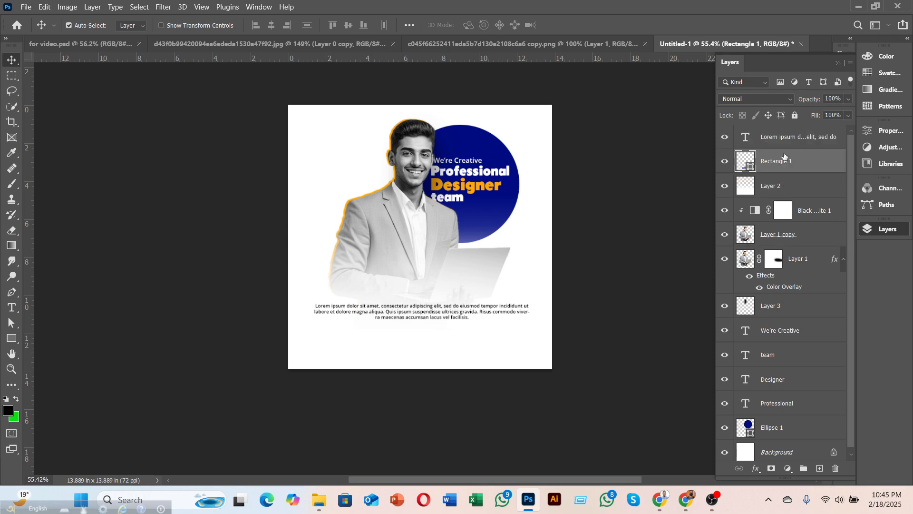
Reposition the dark blue rectangle slightly right and up, centered closely beneath the Lorem ipsum paragraph.
left_click_drag(417, 336, 423, 335)
key("Up")
key("Up")
key("Up")
key("Up")
key("Up")
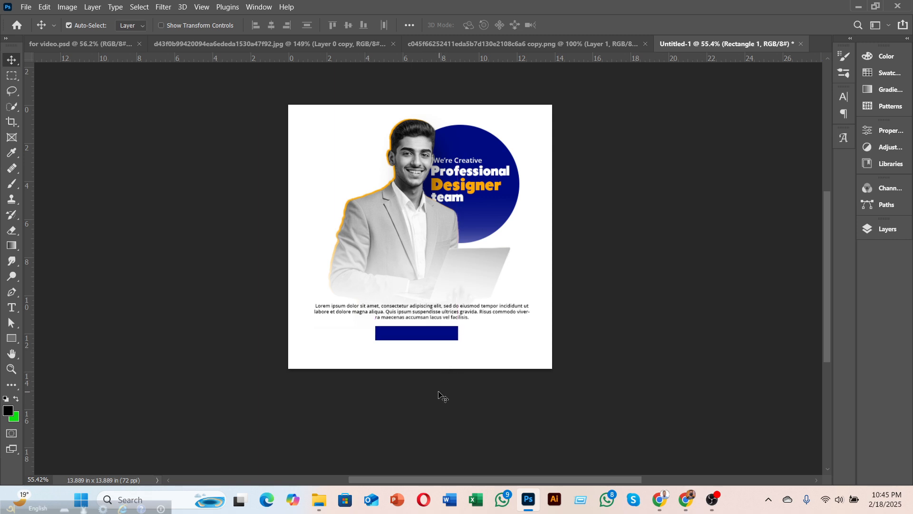
key("Up")
left_click_drag(414, 335, 417, 338)
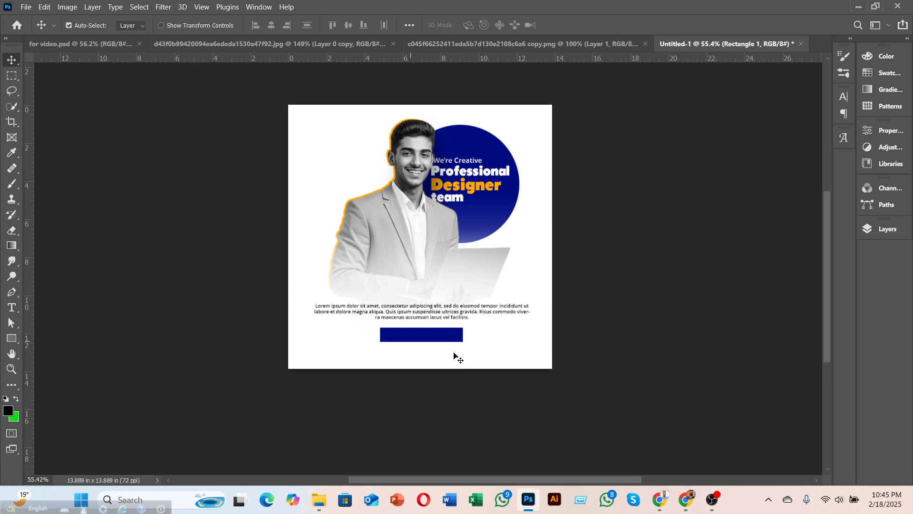
key("Up")
key("Up")
key("Up")
key("Up")
key("Up")
key("Up")
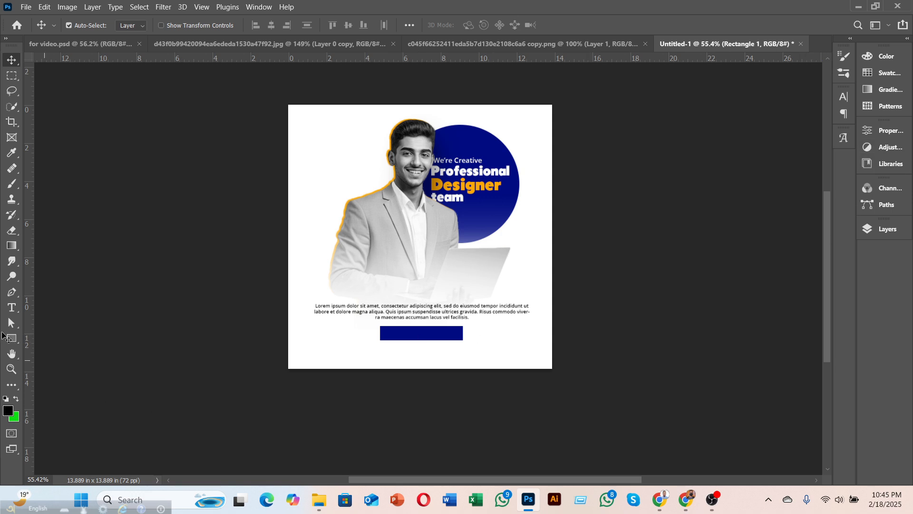
Round the dark blue rectangle's top-left corner with a 30 px radius and round its bottom-right corner to match.
left_click(11, 339)
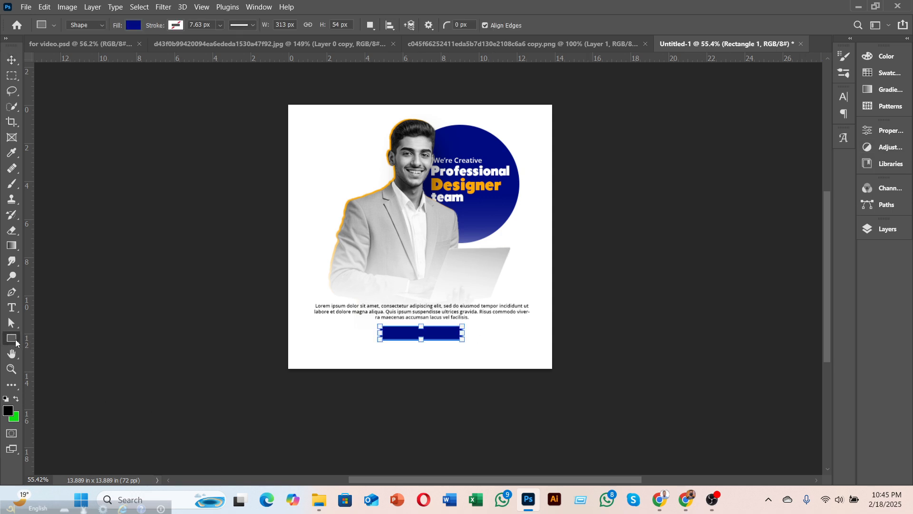
left_click(870, 132)
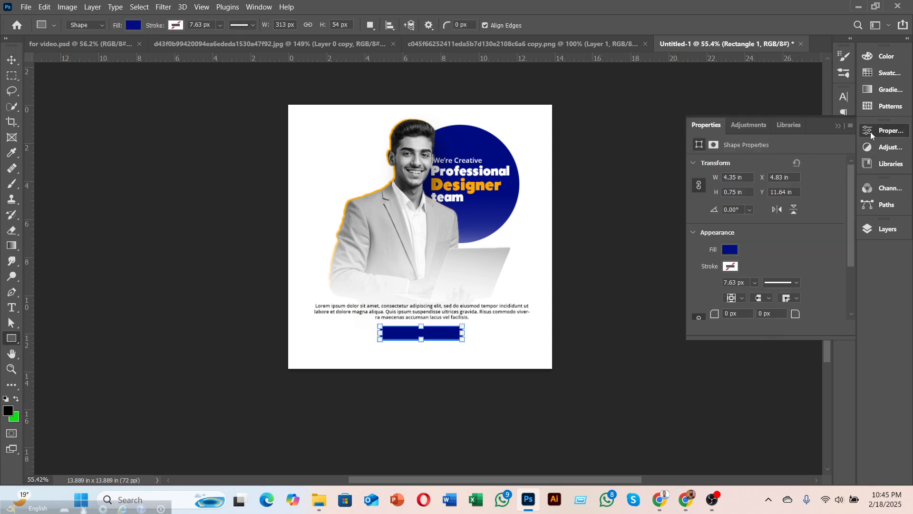
left_click(256, 7)
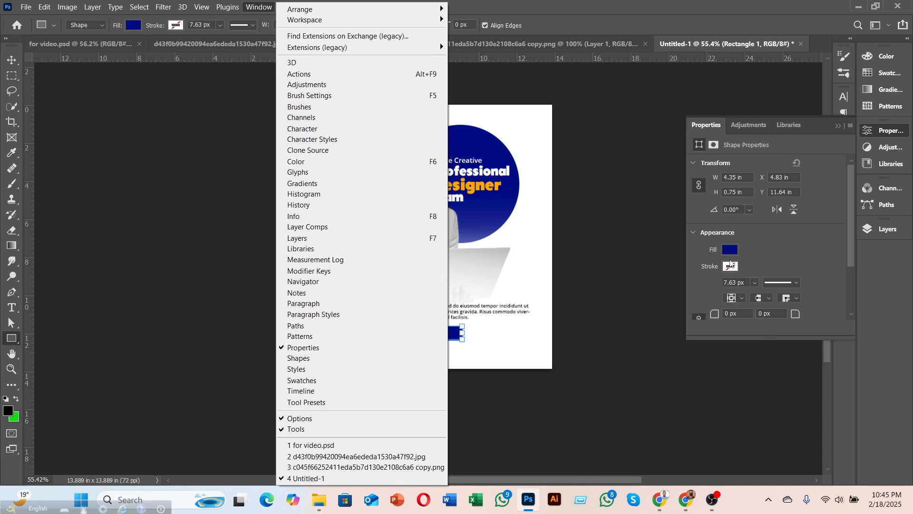
left_click(836, 248)
scroll(832, 249, "down", 3)
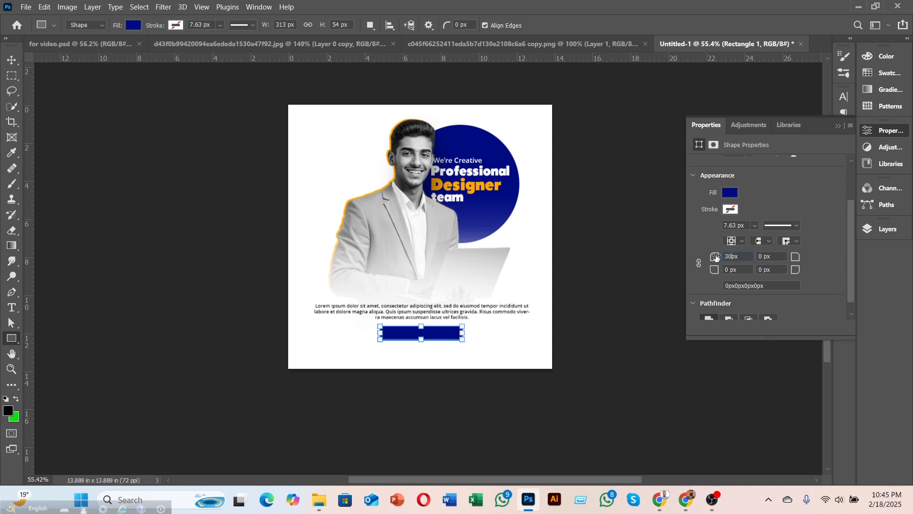
key("Return")
left_click(12, 59)
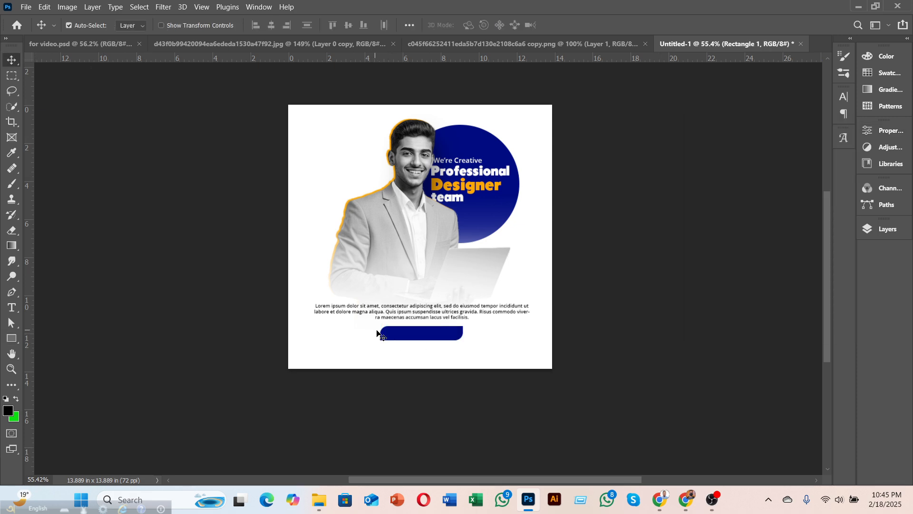
Duplicate the rounded rectangle in place and narrow the copy to about 25% width, keeping its left end fixed.
scroll(466, 346, "up", 2)
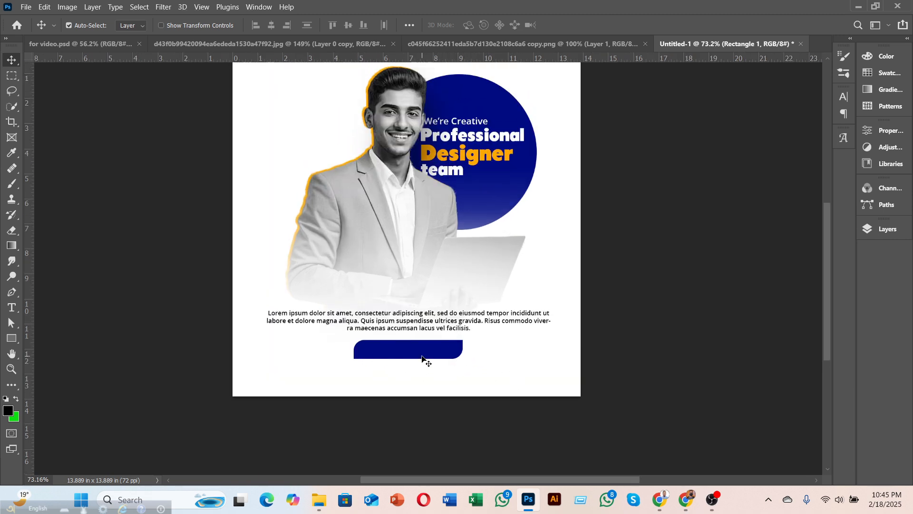
left_click(421, 357, "alt")
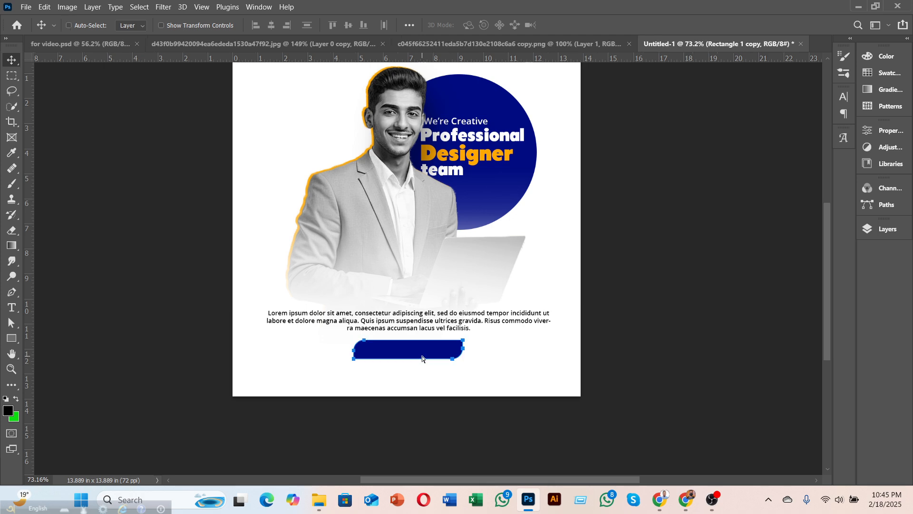
key("ctrl+t")
left_click_drag(463, 350, 387, 351)
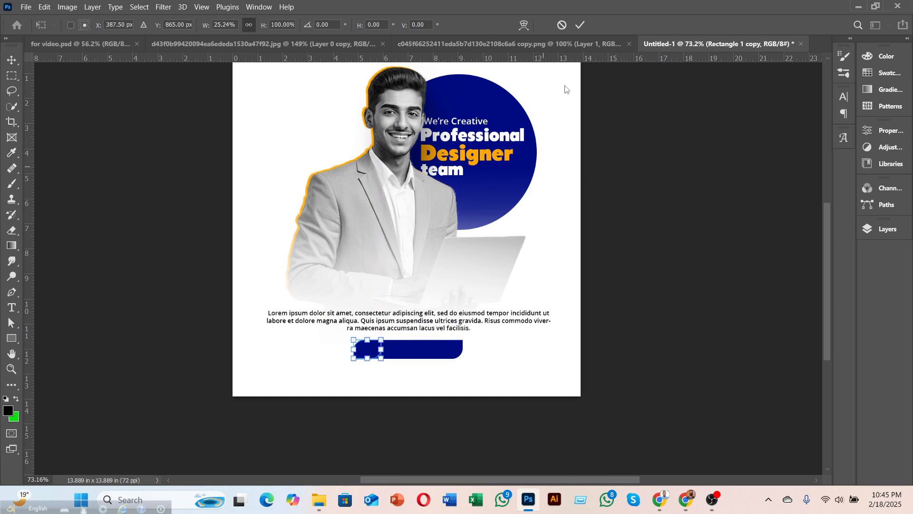
left_click(580, 25)
Fill the narrow rectangle copy with the recently used orange.
left_click(12, 339)
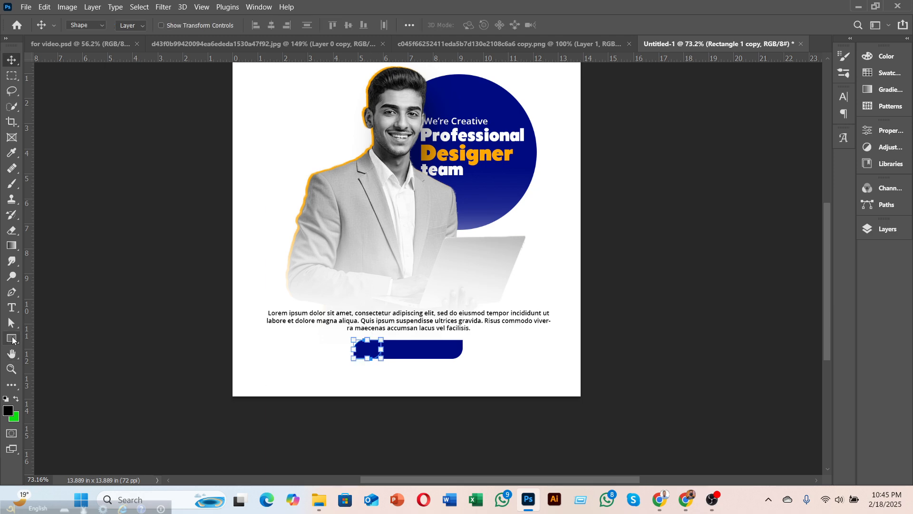
left_click(134, 25)
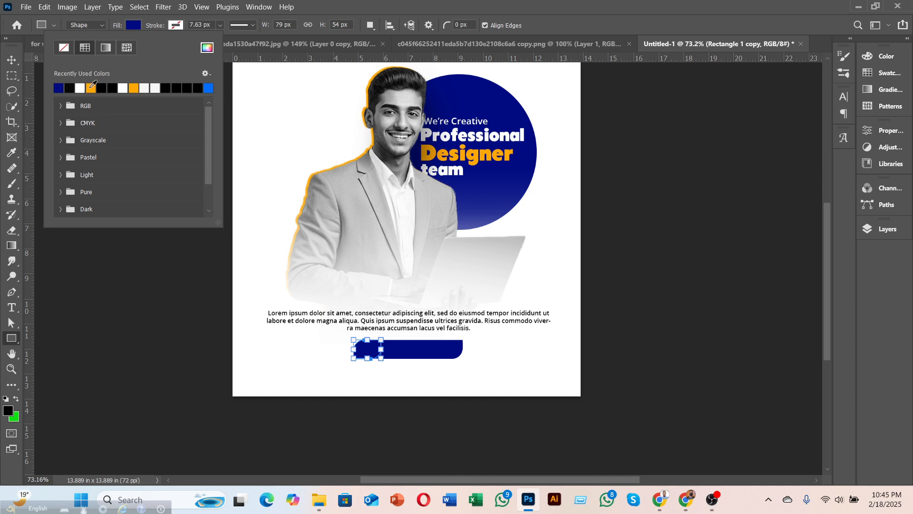
left_click(91, 88)
left_click(12, 60)
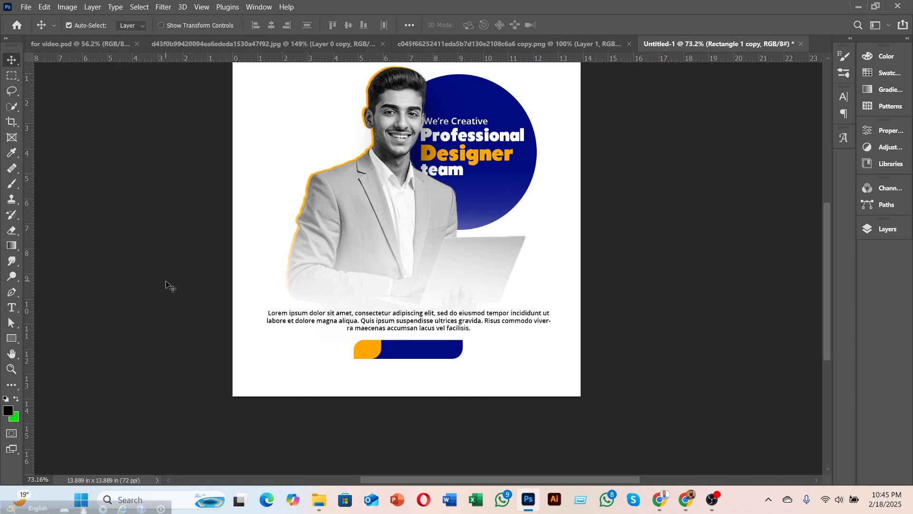
Add a BOOK NOW text layer above Rectangle 1, placed in the blank area beside the man's head.
scroll(485, 402, "down", 2)
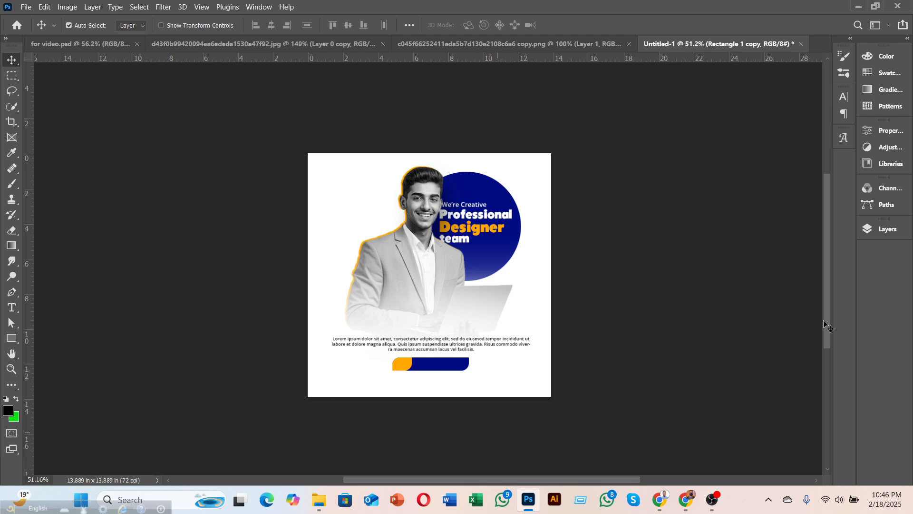
left_click(874, 229)
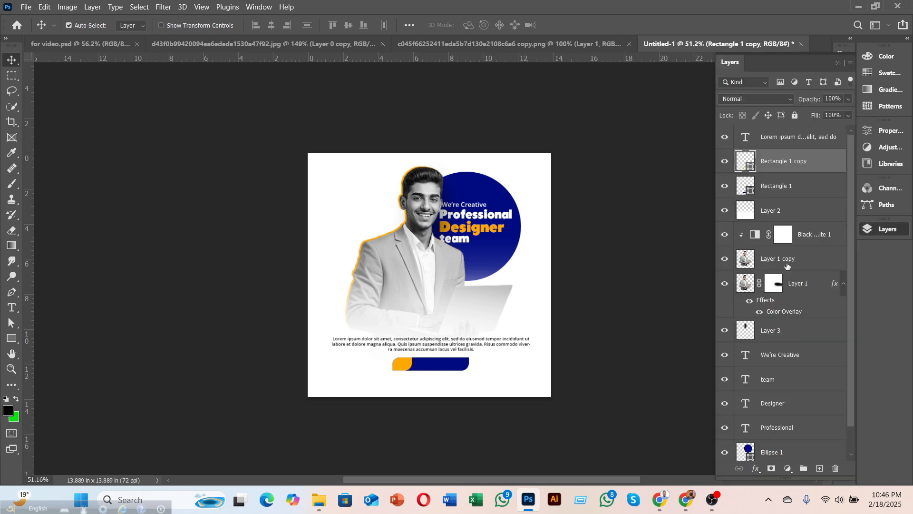
left_click(783, 186)
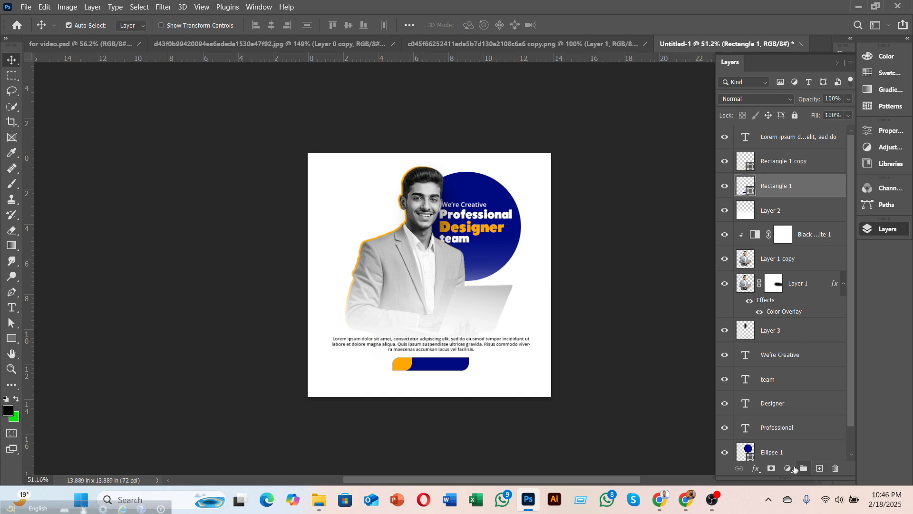
left_click(12, 309)
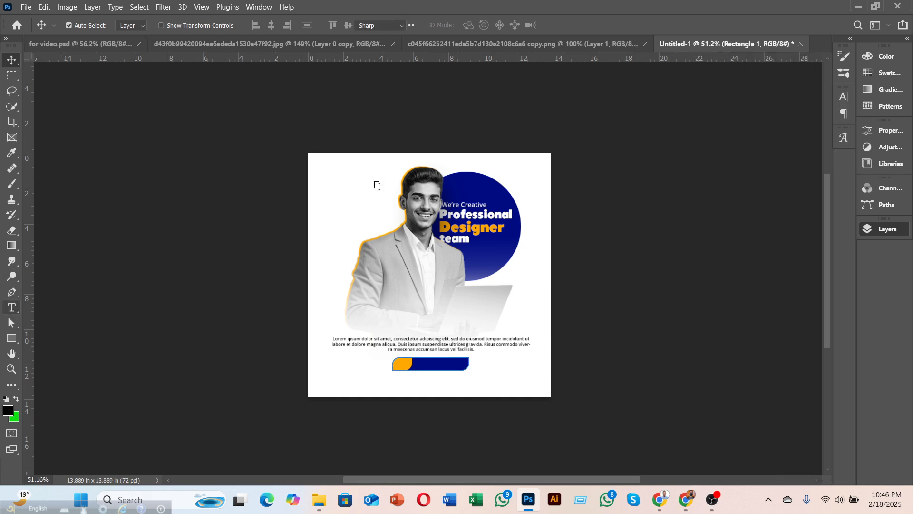
left_click(342, 185)
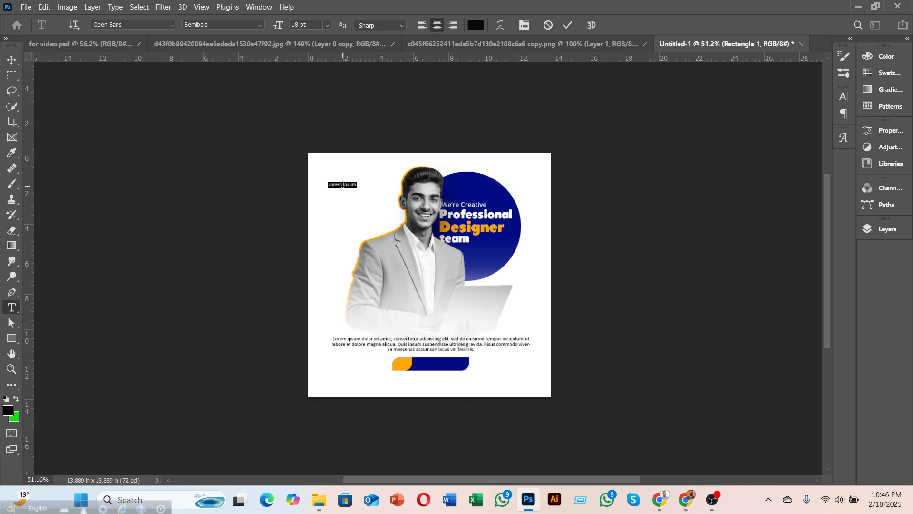
key("BackSpace")
Set the BOOK NOW text to Open Sans Extrabold at 30 pt.
triple_click(342, 184)
left_click(261, 26)
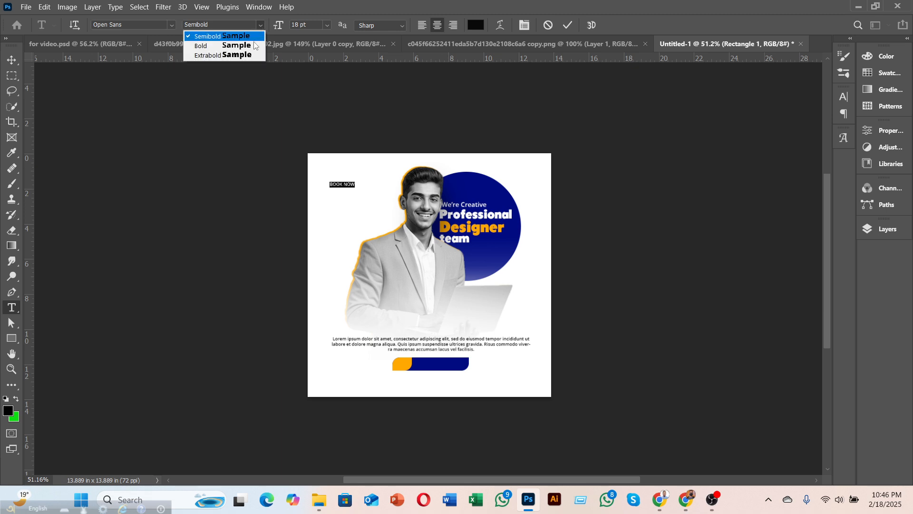
left_click(219, 55)
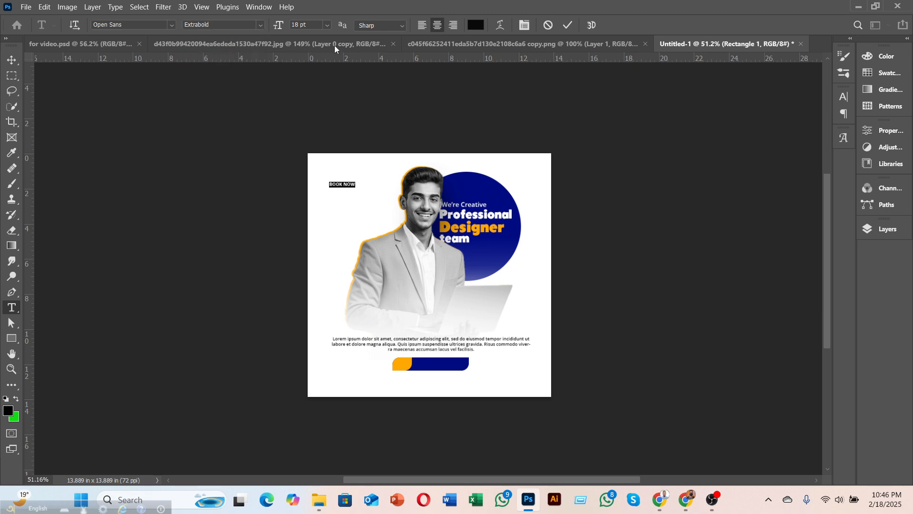
left_click(327, 26)
left_click(307, 142)
left_click(568, 27)
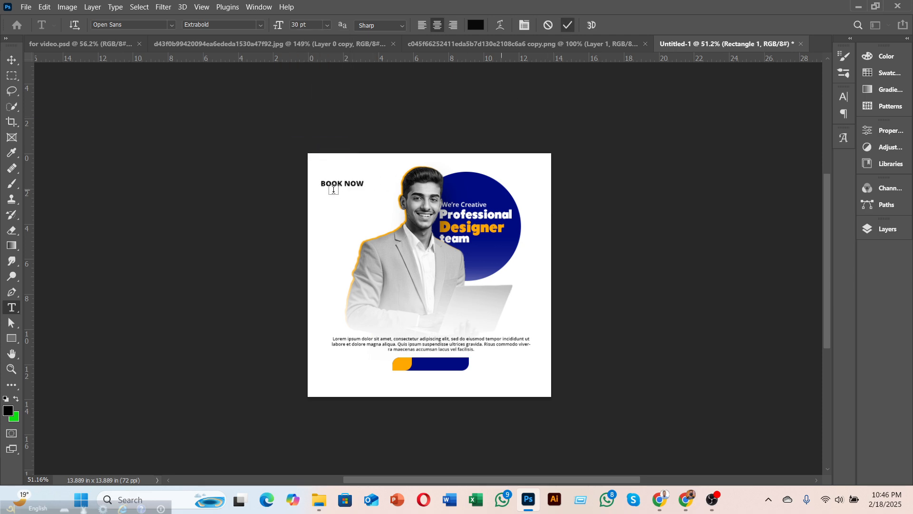
Move BOOK NOW onto the dark blue part of the button and set its text color to ffffff.
key("v")
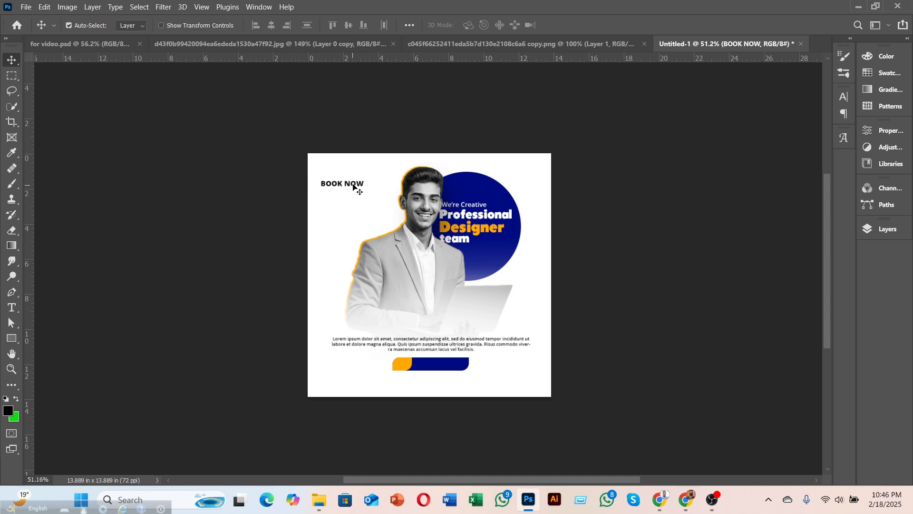
left_click_drag(354, 187, 449, 364)
double_click(450, 364)
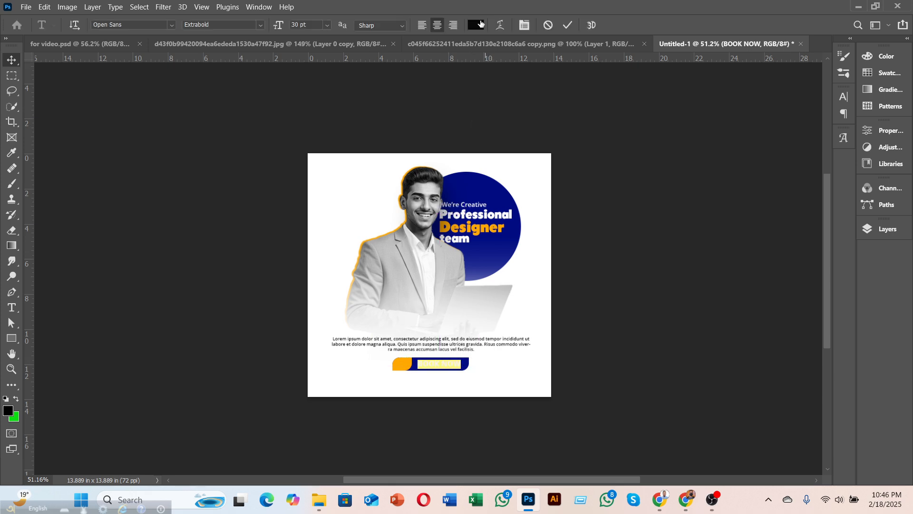
left_click(476, 25)
type("ffffff")
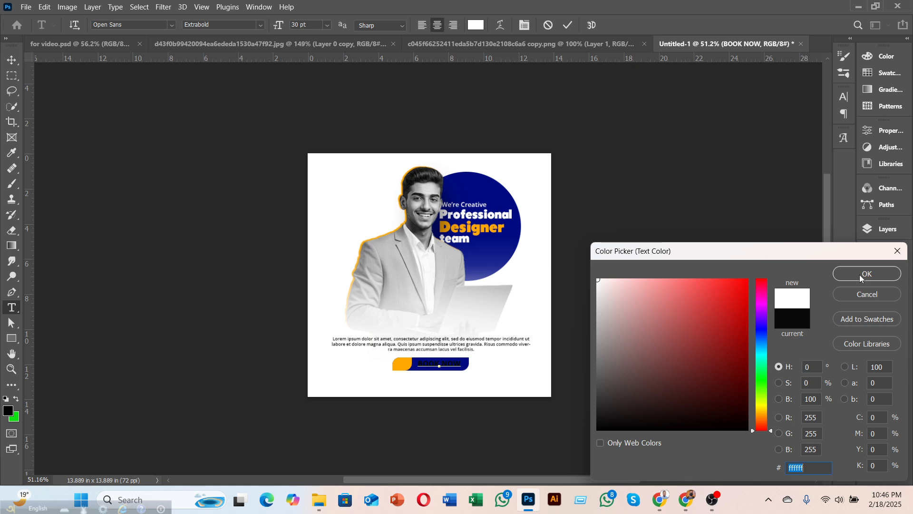
left_click(864, 273)
left_click(563, 26)
key("v")
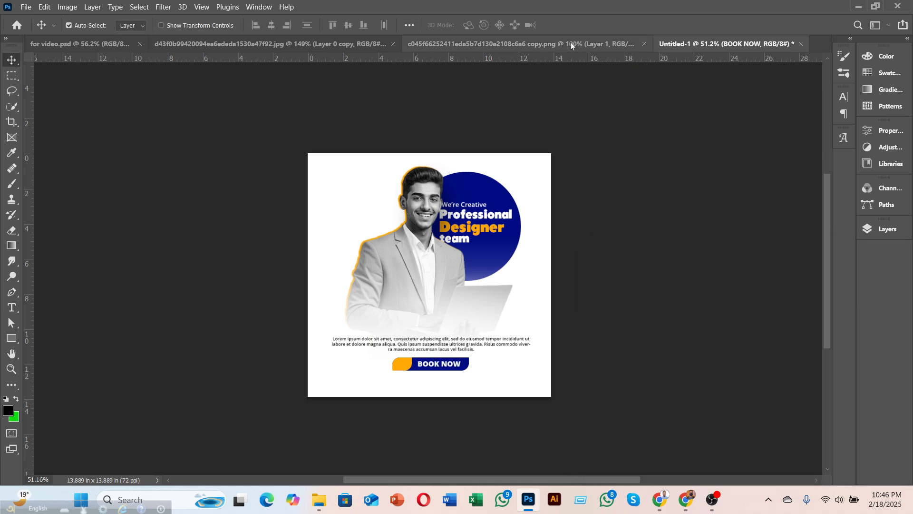
Place the fast-forward image from the Others PNG folder as an embedded object above the orange rectangle layer.
left_click(402, 365)
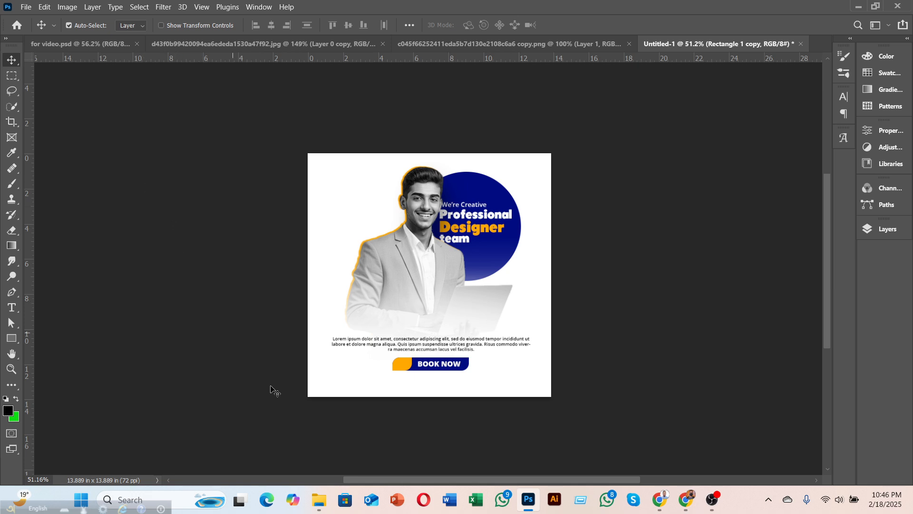
left_click(22, 6)
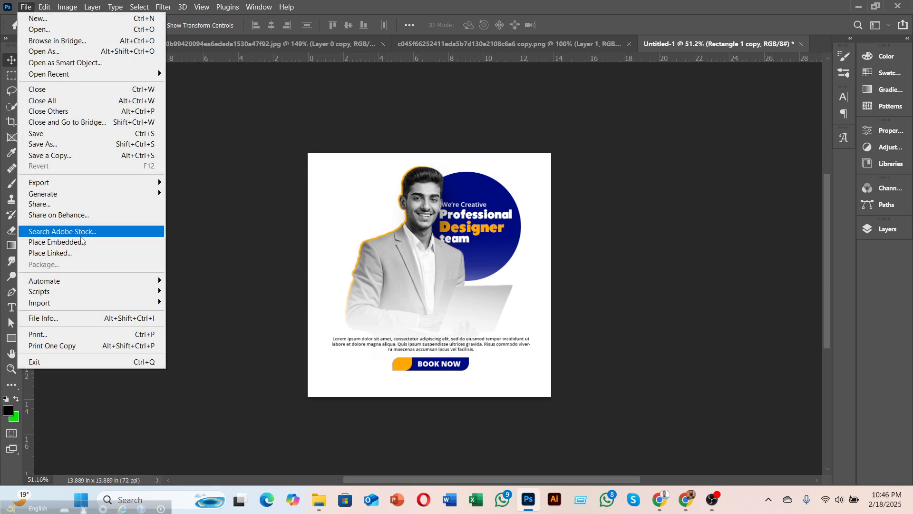
left_click(81, 241)
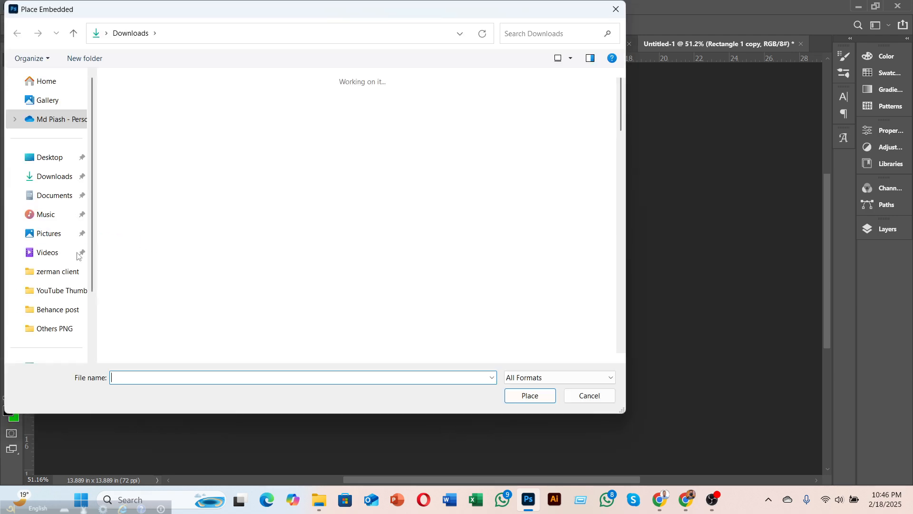
scroll(30, 306, "down", 2)
left_click(58, 237)
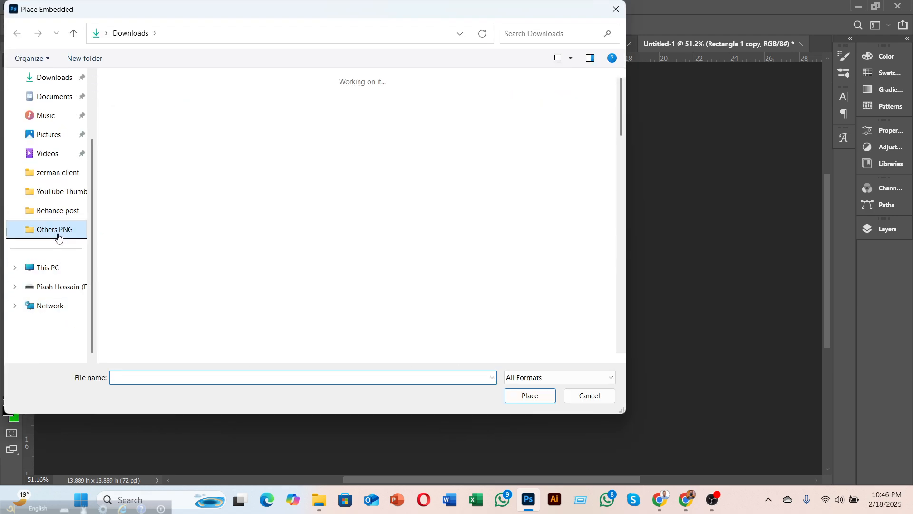
scroll(333, 214, "down", 10)
scroll(365, 246, "down", 5)
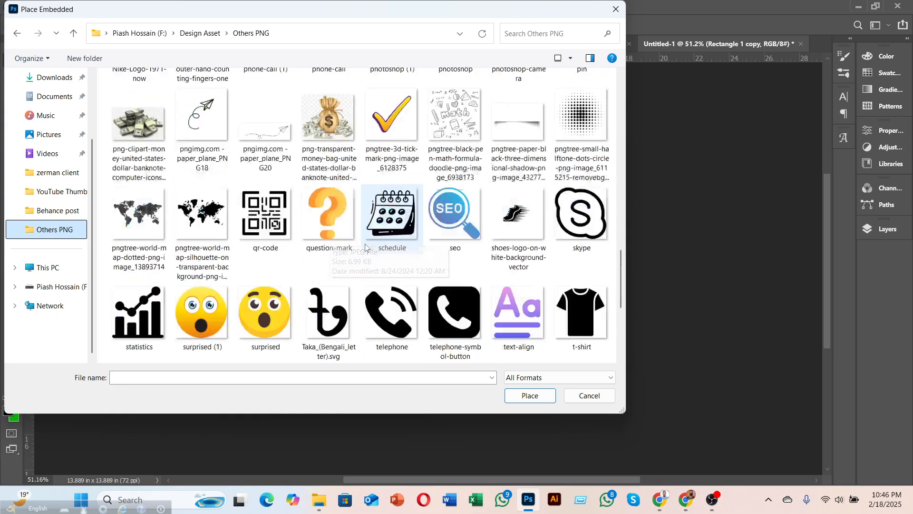
scroll(422, 261, "down", 3)
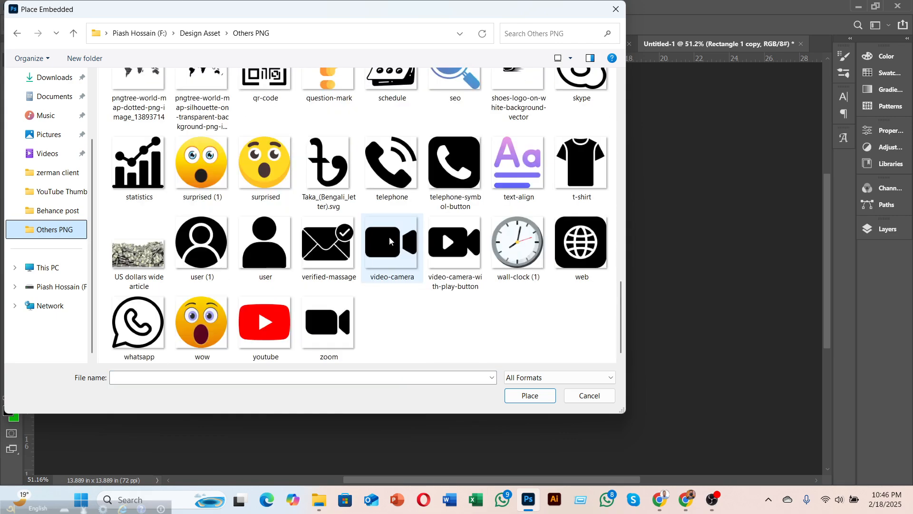
scroll(390, 240, "up", 5)
scroll(395, 242, "down", 5)
scroll(409, 243, "up", 7)
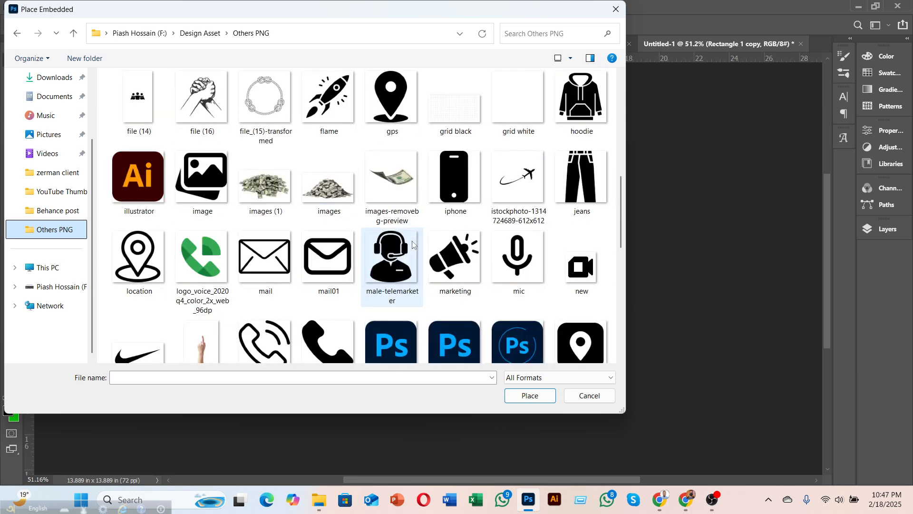
scroll(399, 238, "up", 3)
left_click(332, 210)
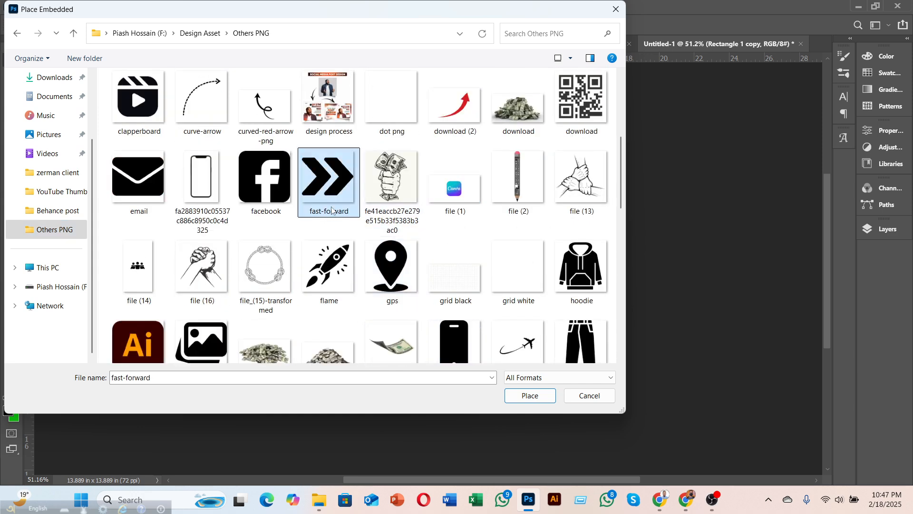
left_click(533, 399)
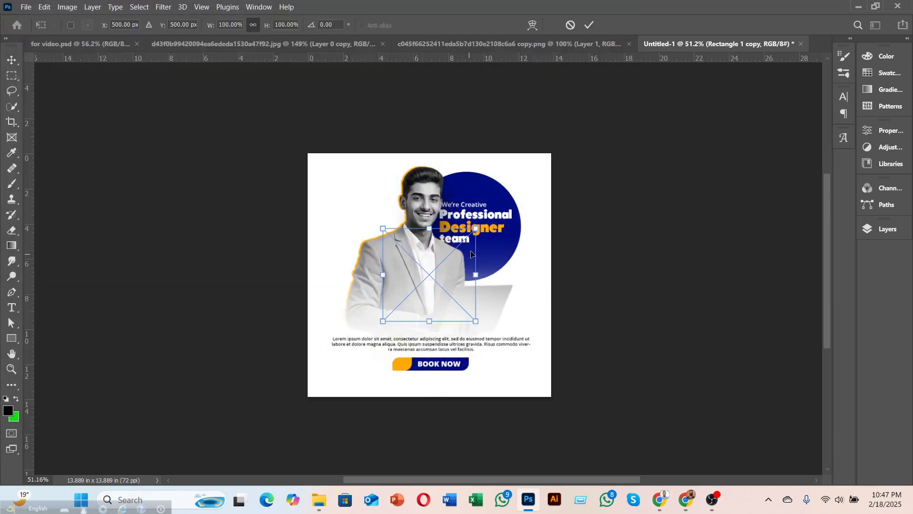
Scale the fast-forward icon to about 9.7% and move it onto the orange part of the BOOK NOW button.
left_click_drag(469, 241, 394, 325)
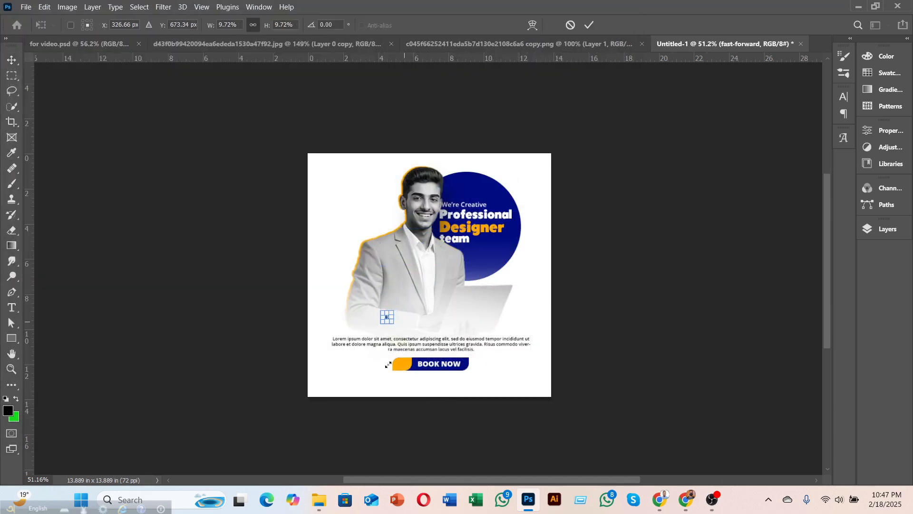
left_click(589, 25)
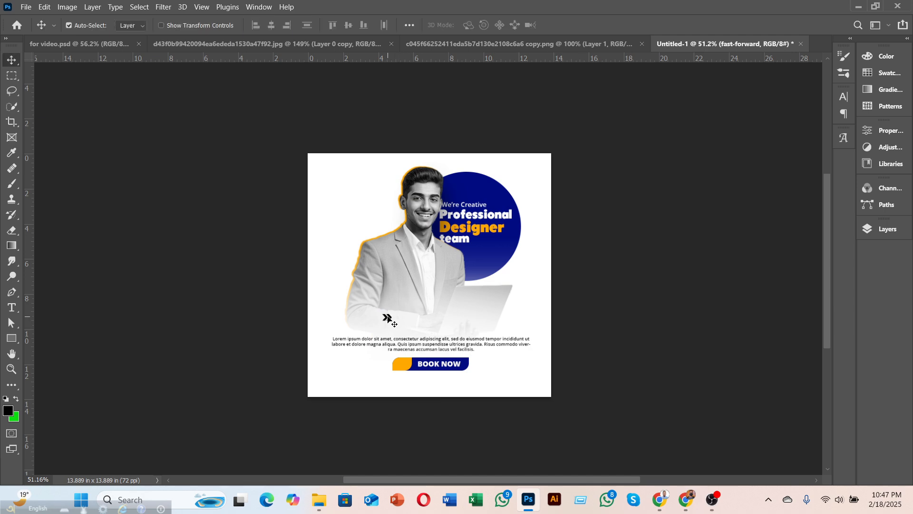
left_click_drag(389, 318, 405, 365)
Switch to the reference document for video.psd and hide Artboard 2.
left_click(73, 46)
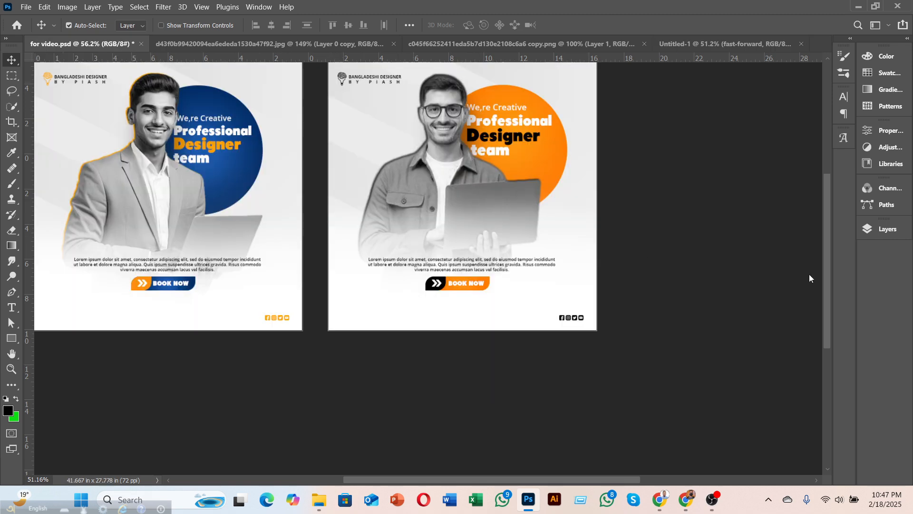
left_click(887, 232)
left_click(725, 135)
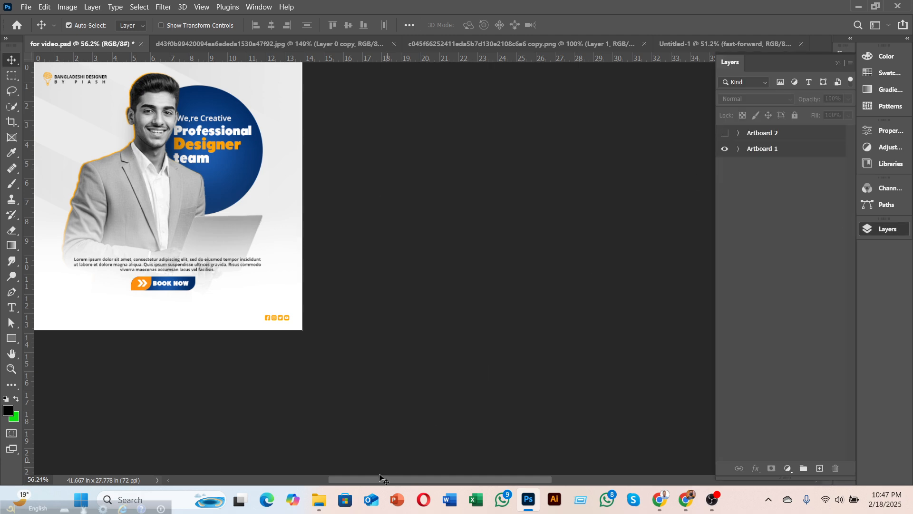
left_click_drag(383, 480, 364, 479)
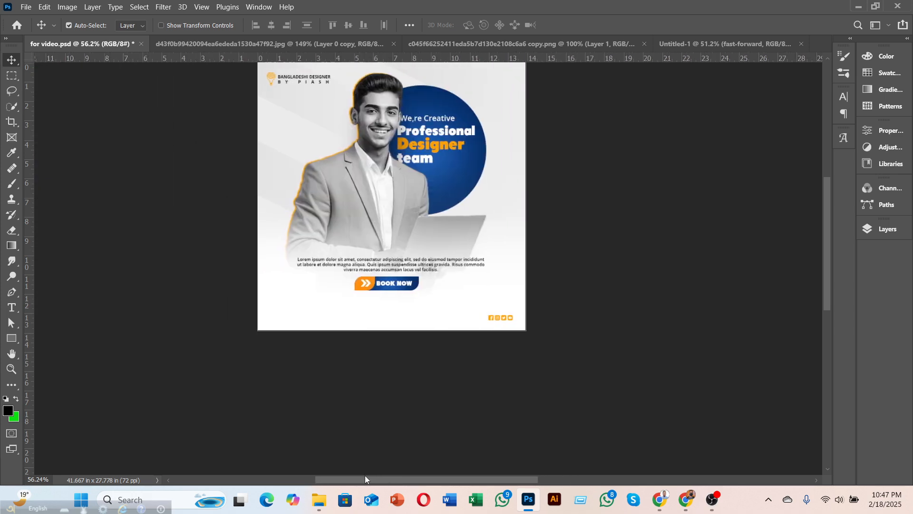
Examine the reference poster on Artboard 1, including its background bands, logo, button and social icons.
scroll(428, 416, "up", 2)
scroll(428, 415, "up", 3)
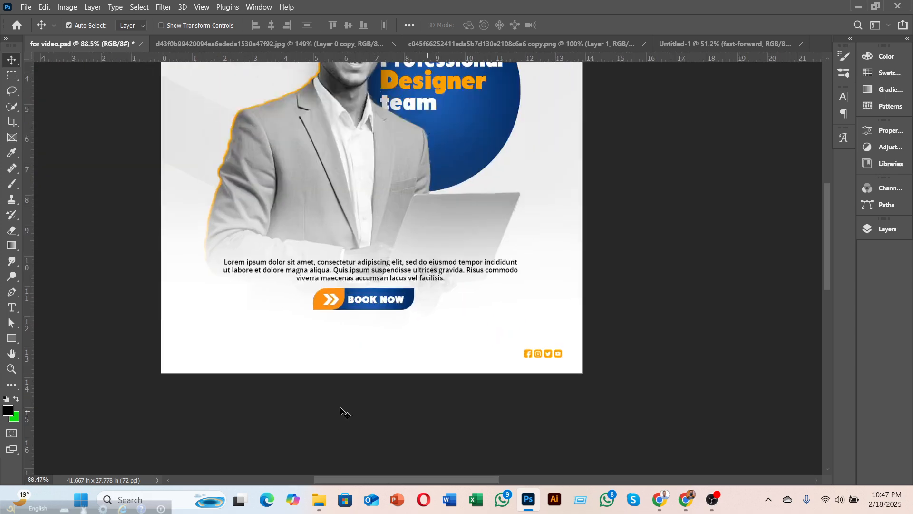
scroll(341, 412, "up", 1)
scroll(340, 411, "up", 1)
scroll(339, 411, "up", 5)
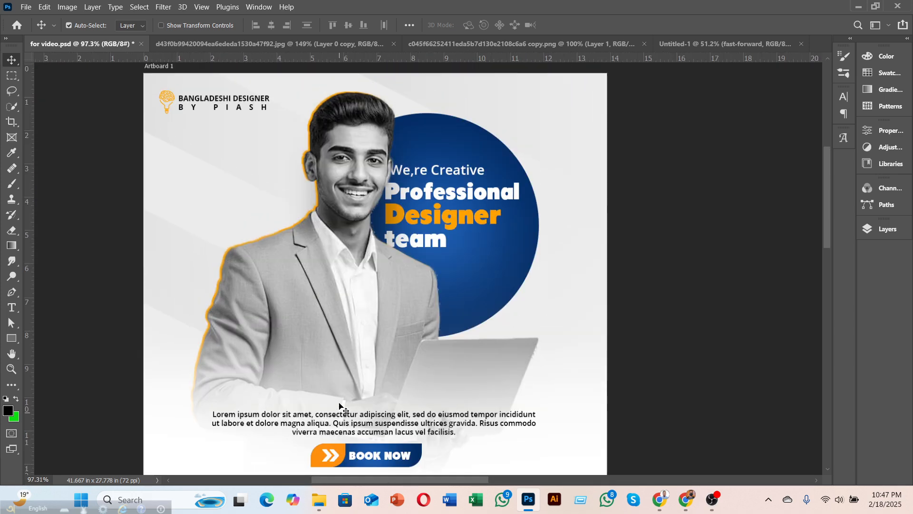
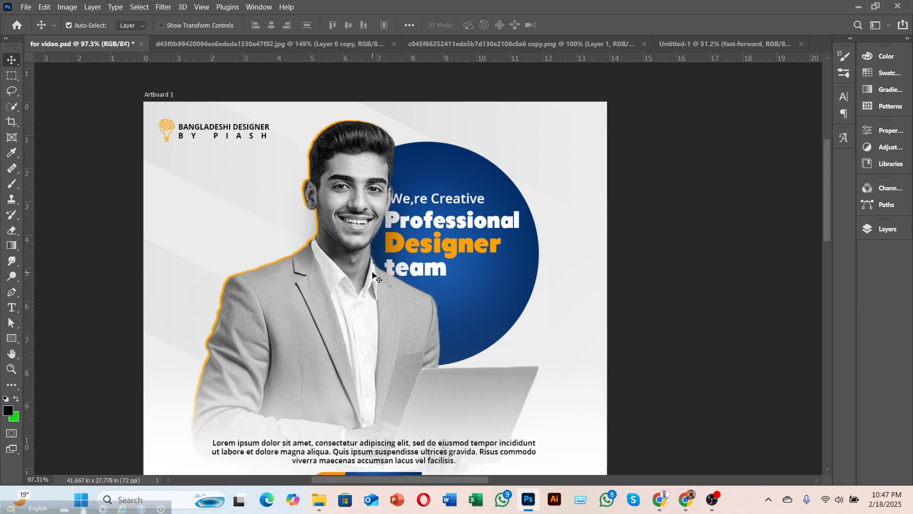
scroll(370, 269, "down", 2)
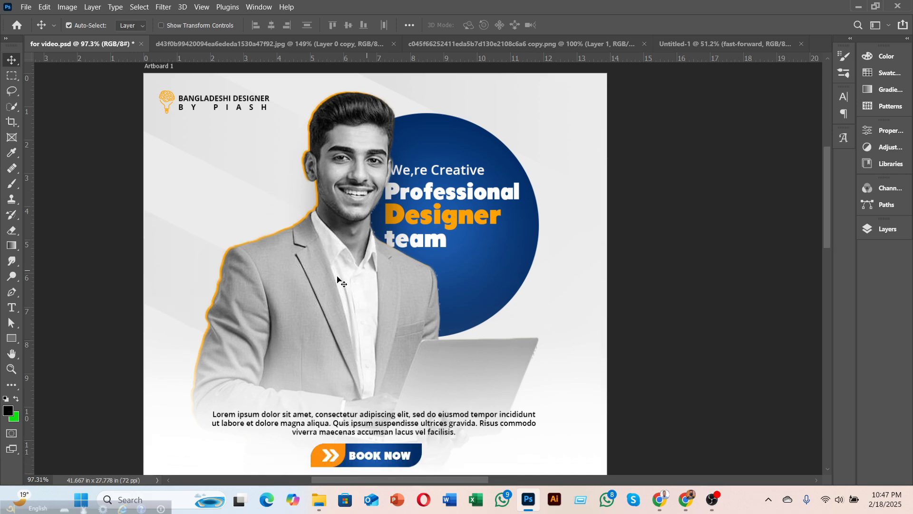
scroll(316, 257, "down", 3)
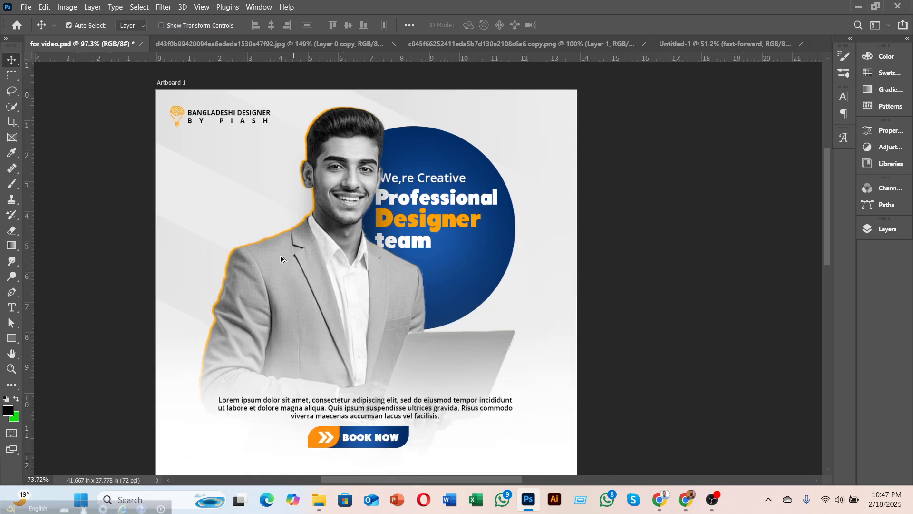
scroll(316, 257, "up", 2)
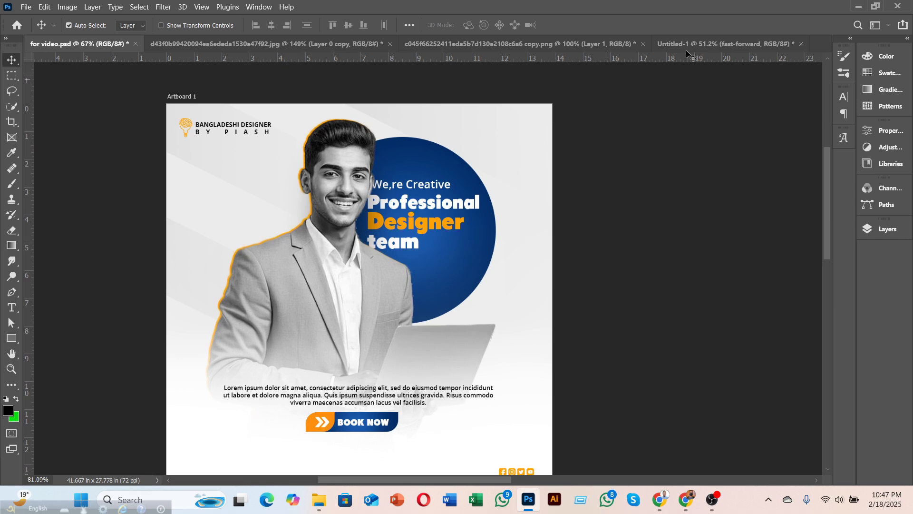
In Untitled-1, select the Background layer and set the Rectangle tool's fill to light gray e9e9e9.
left_click(700, 43)
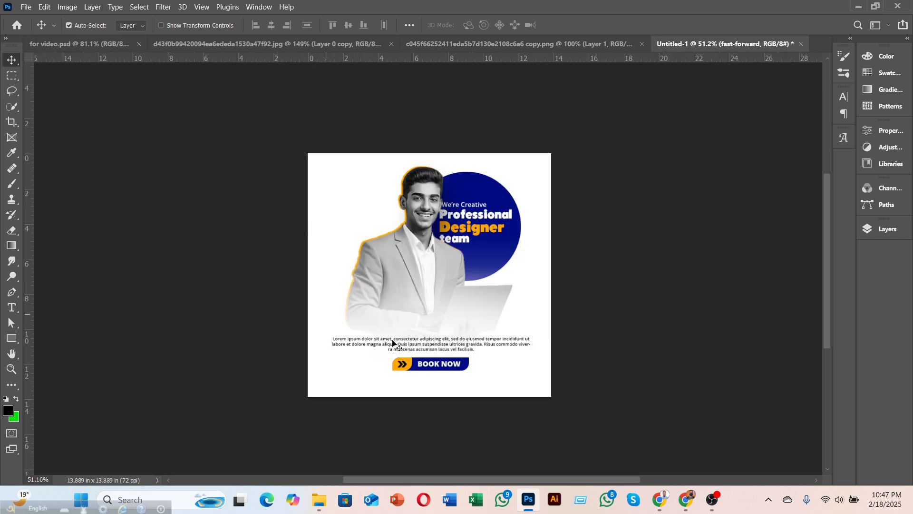
left_click(876, 230)
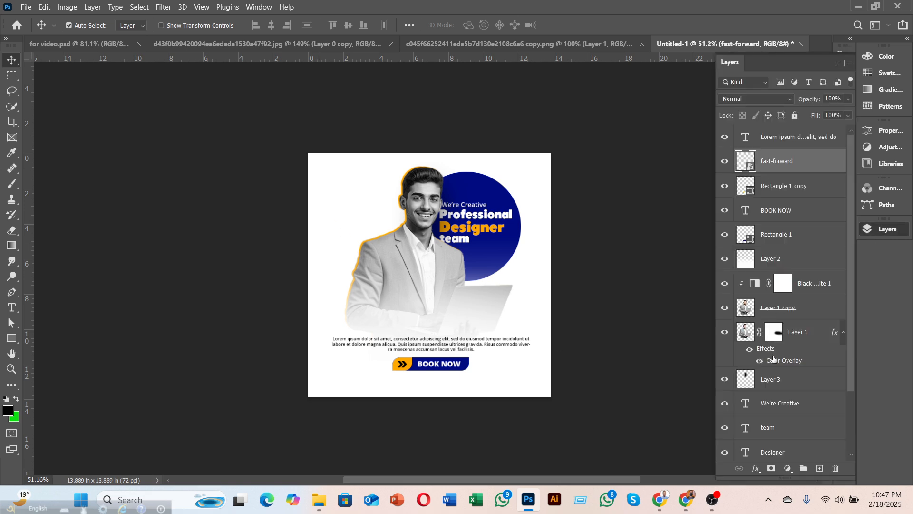
scroll(776, 362, "down", 3)
left_click(777, 430)
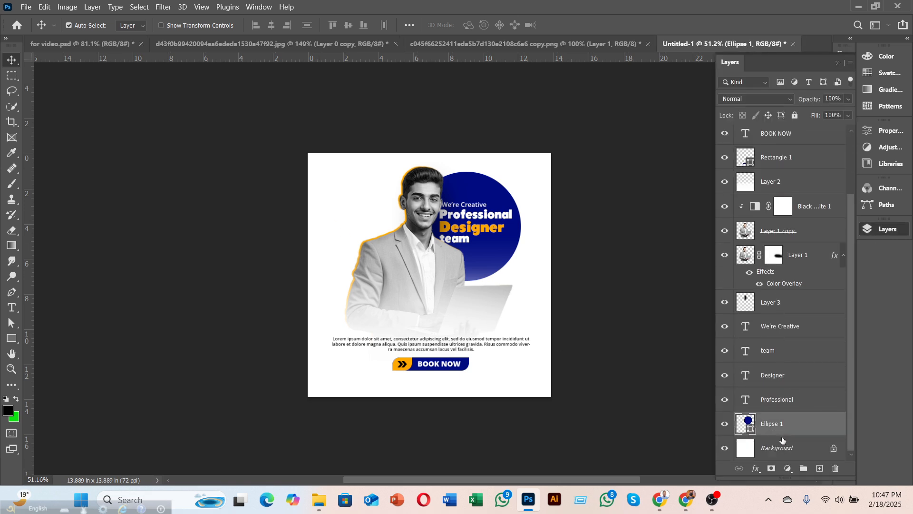
left_click(795, 448)
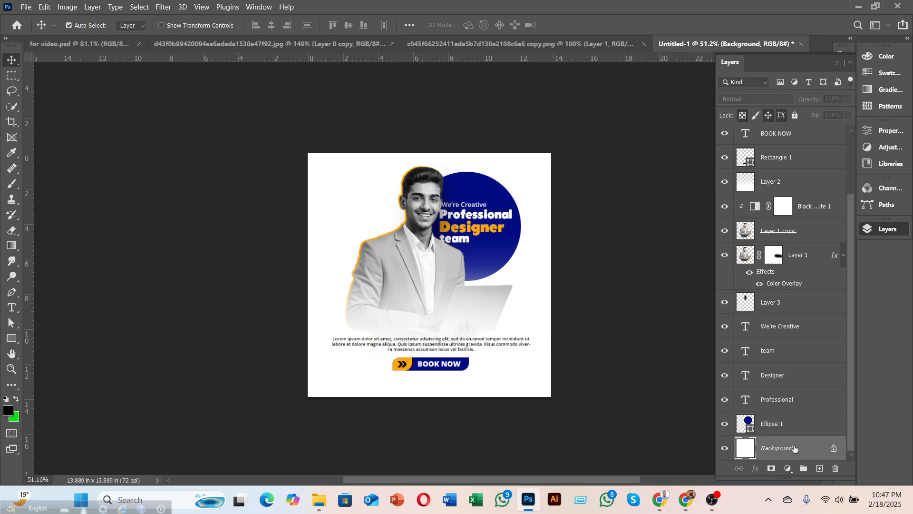
left_click(11, 338)
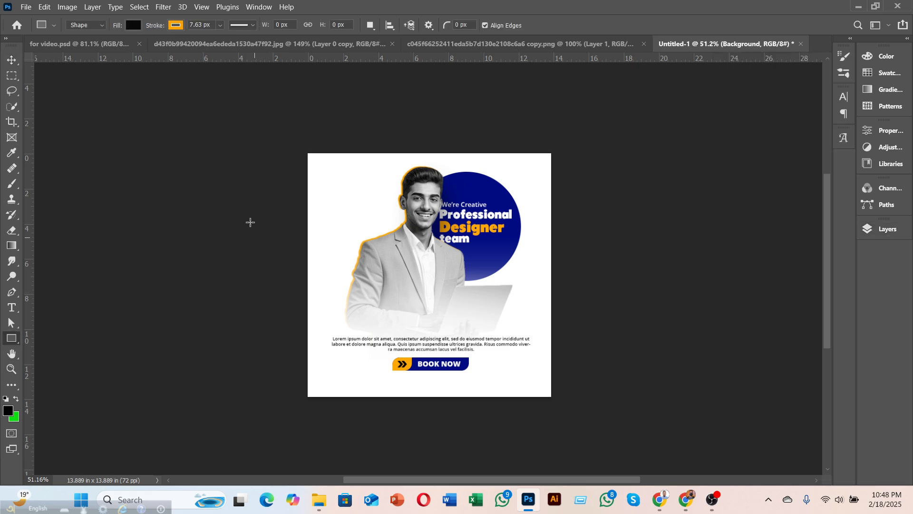
left_click(134, 25)
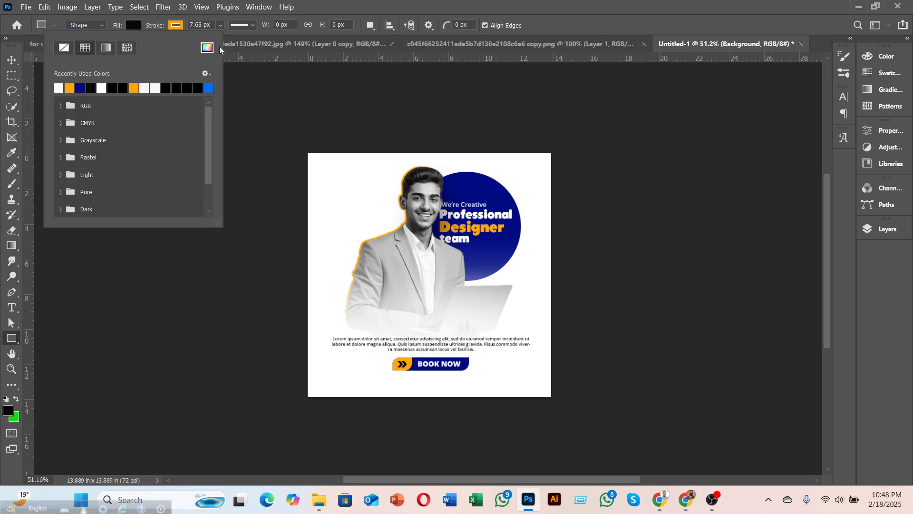
left_click(207, 47)
left_click_drag(600, 300, 596, 292)
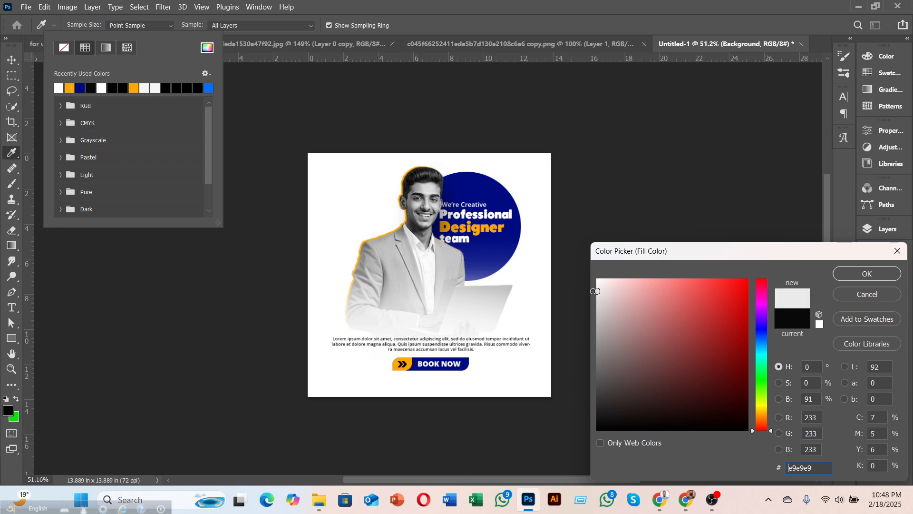
left_click(866, 273)
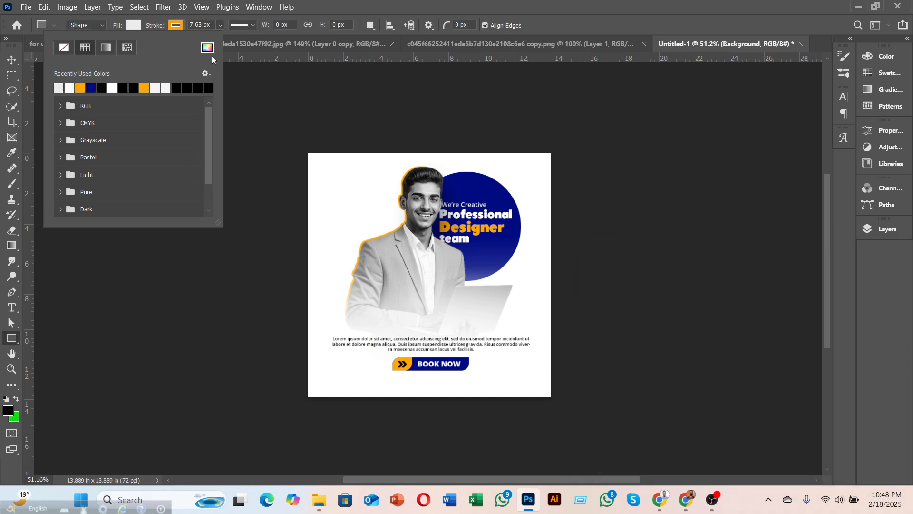
Set the stroke to none and draw a gray rectangle about 1175 by 156 px across the poster, directly above the Background layer.
left_click(174, 25)
left_click(115, 47)
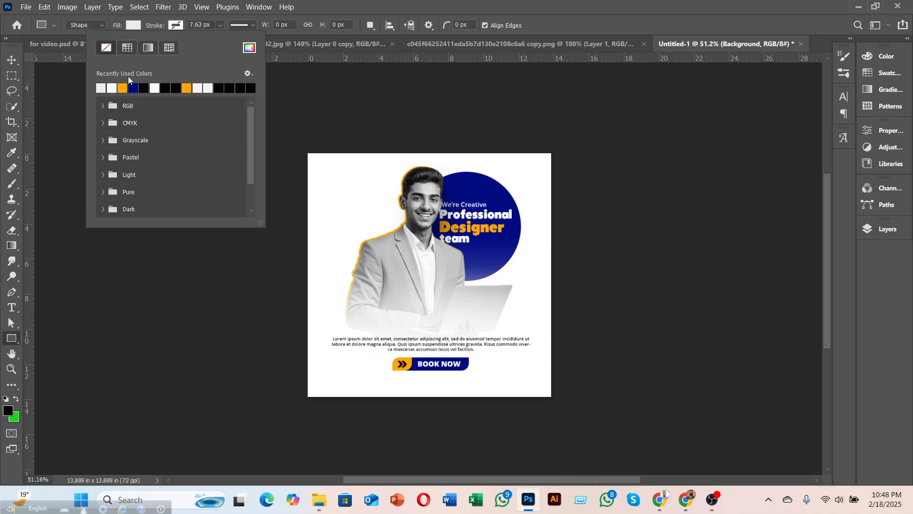
left_click(133, 26)
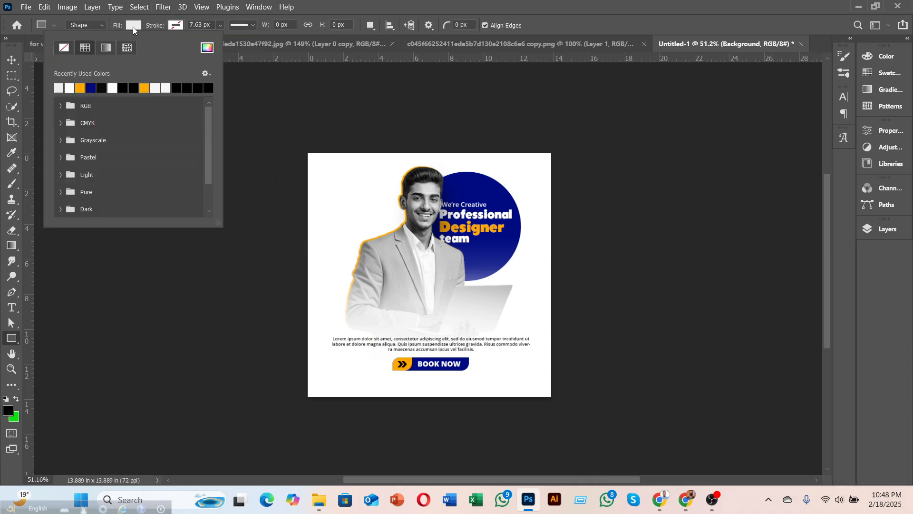
left_click(318, 238)
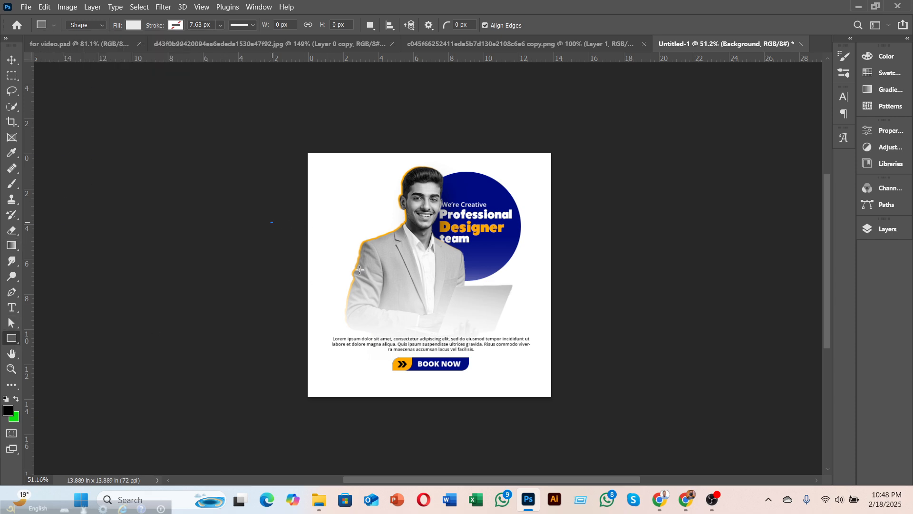
left_click_drag(360, 270, 557, 259)
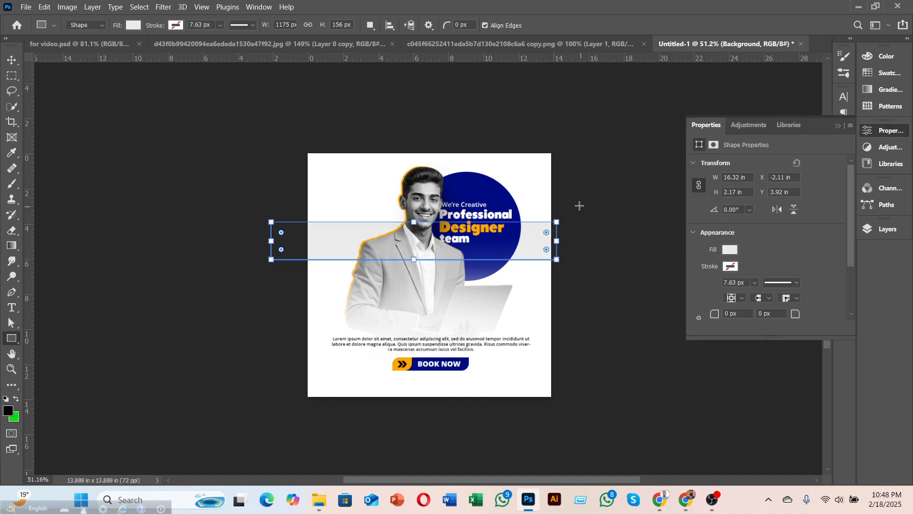
Rotate the gray band clockwise and move it up so it slopes diagonally behind the man from the poster's upper left to its right edge.
key("v")
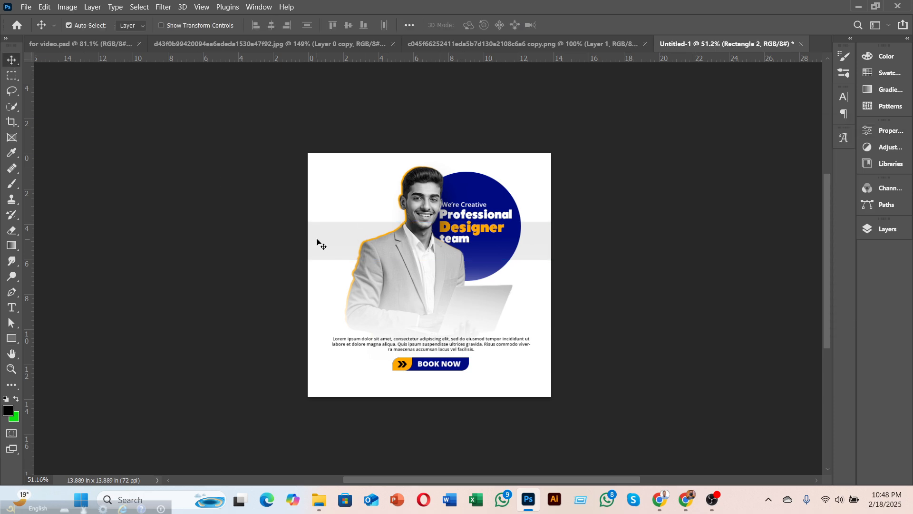
key("ctrl+t")
left_click_drag(581, 206, 603, 275)
left_click_drag(351, 215, 352, 195)
left_click(589, 25)
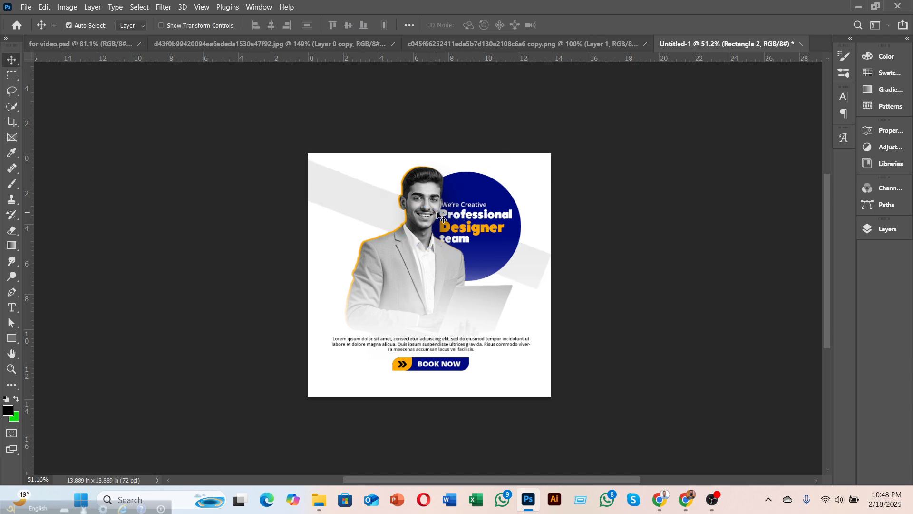
In Untitled-1, fill the diagonal band with the light gray-to-transparent linear gradient and set its angle to 0.
left_click(101, 48)
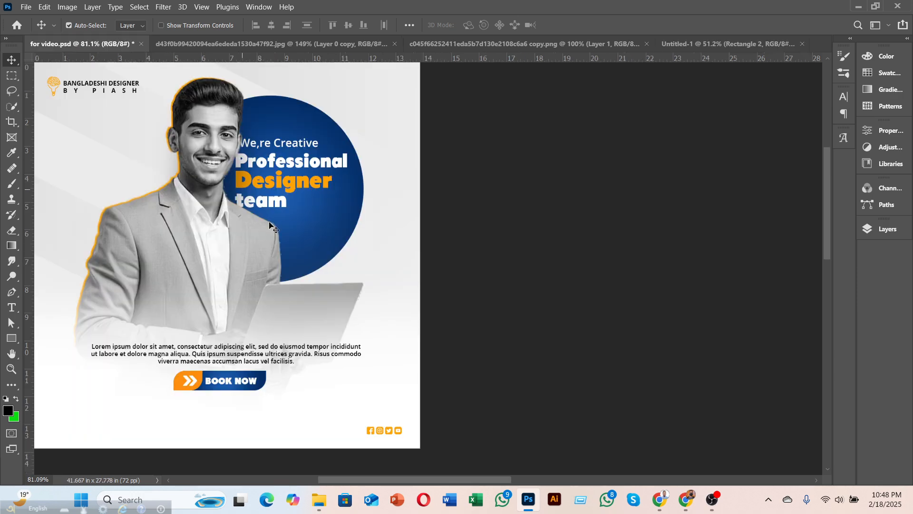
scroll(411, 473, "left", 5)
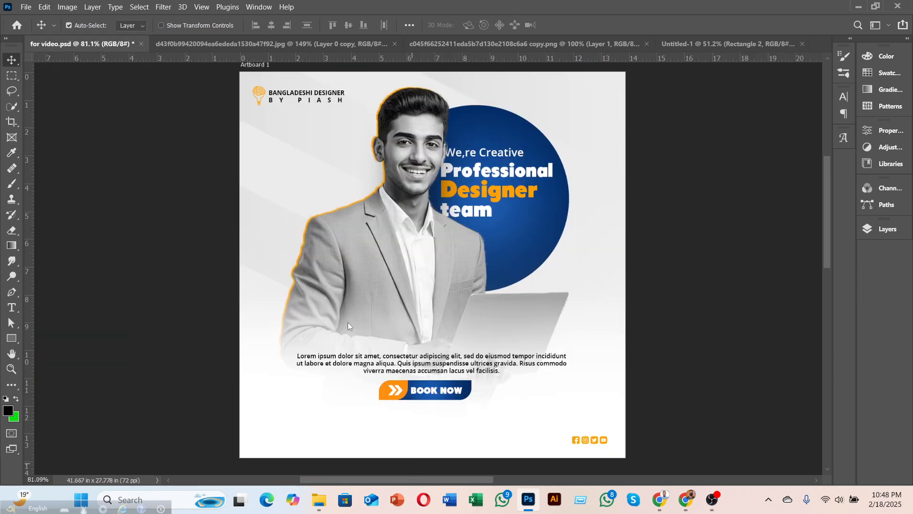
left_click(697, 46)
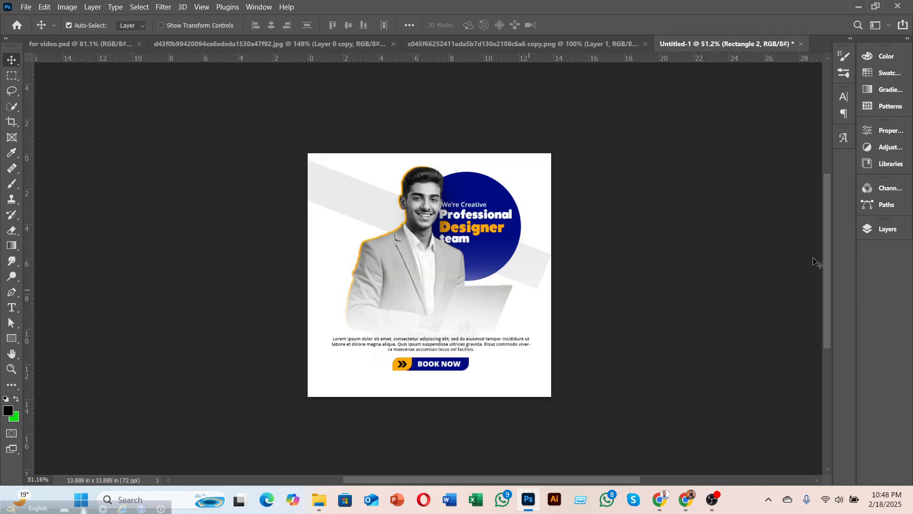
left_click(872, 231)
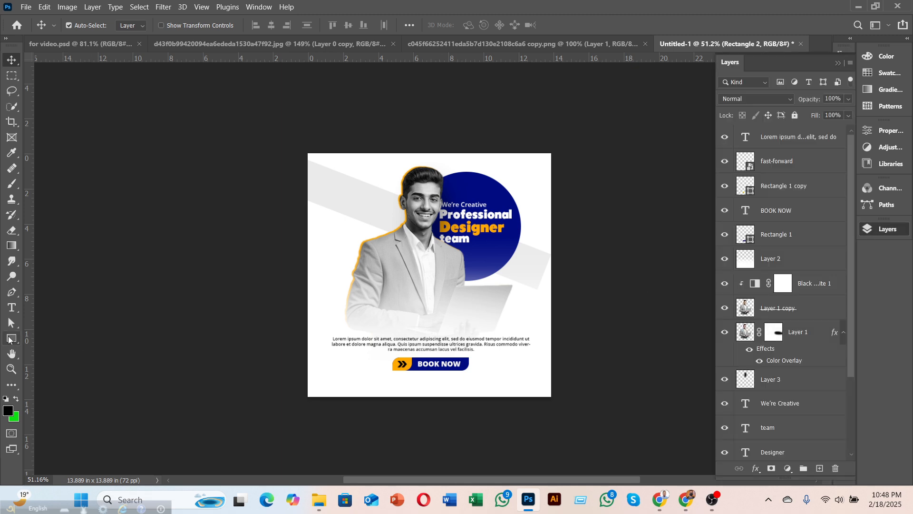
left_click(12, 338)
left_click(133, 25)
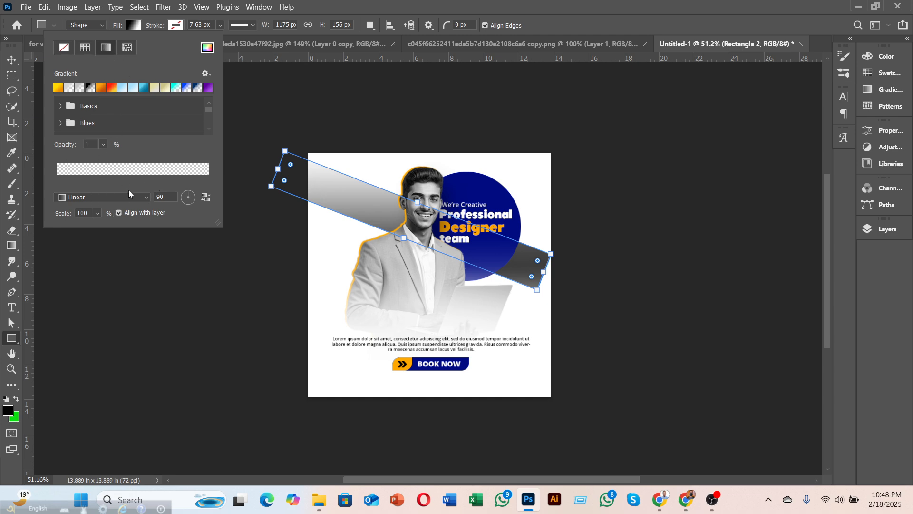
left_click(76, 86)
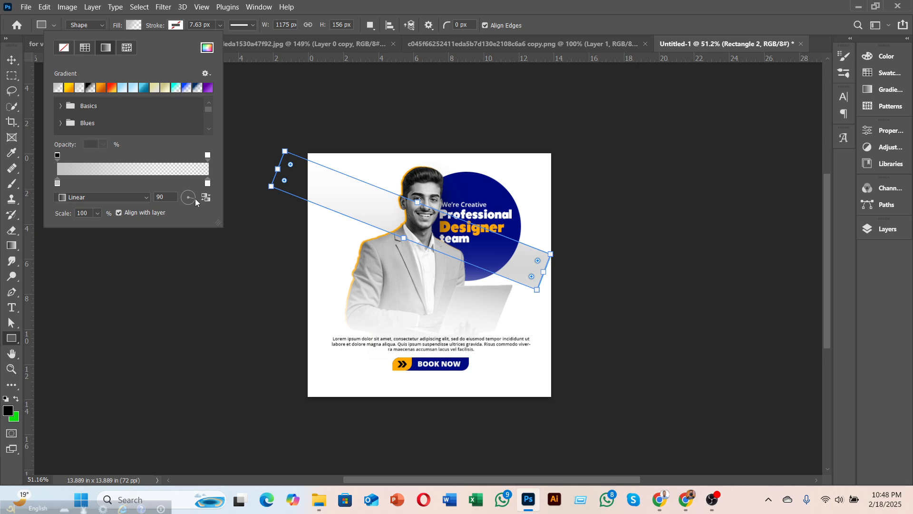
double_click(169, 200)
type("-3")
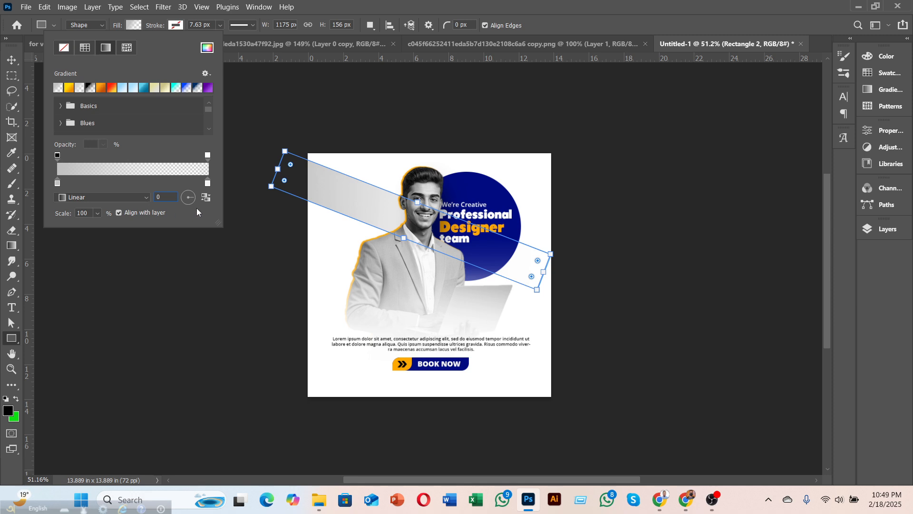
key("Return")
left_click(12, 60)
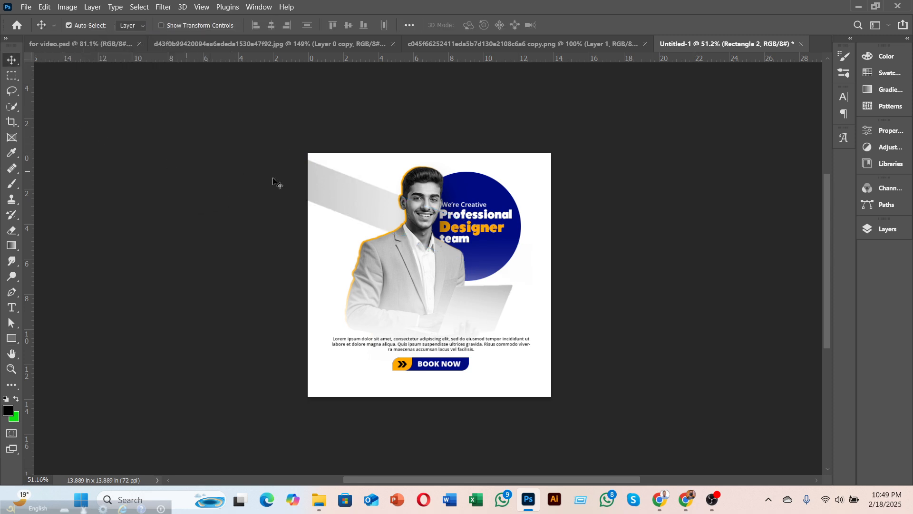
Try duplicating the gradient band to form a parallel pair of bands behind the man.
left_click_drag(327, 189, 355, 188)
key("ctrl+t")
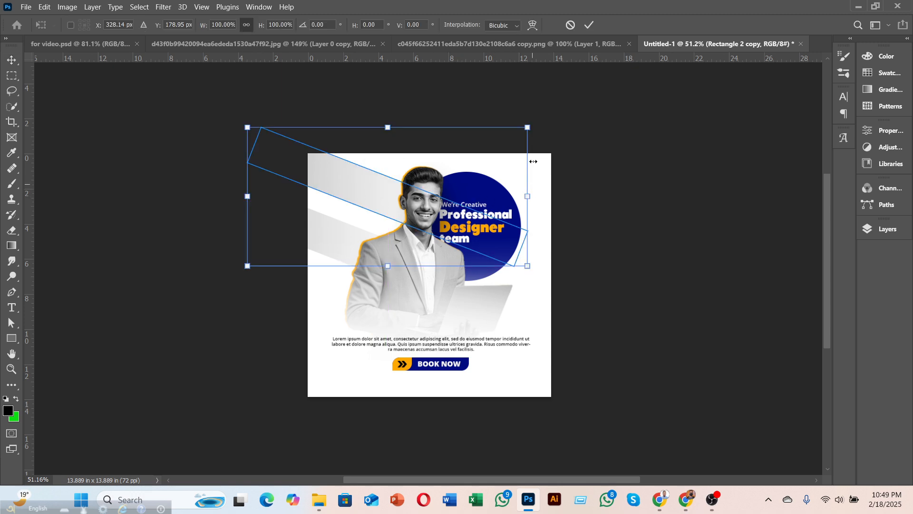
key("Escape")
key("ctrl+z")
key("ctrl+z")
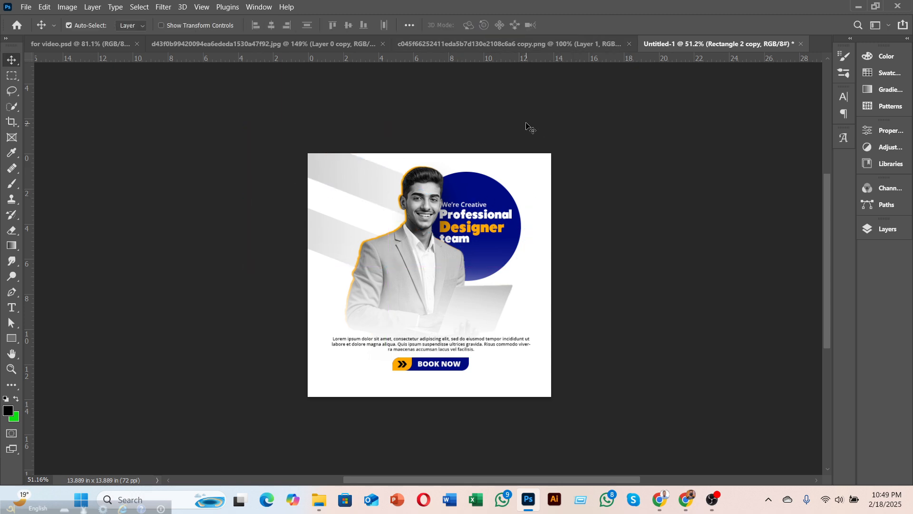
Rotate the original gradient band slightly clockwise to give it a steeper diagonal slope.
left_click(322, 244)
key("ctrl+t")
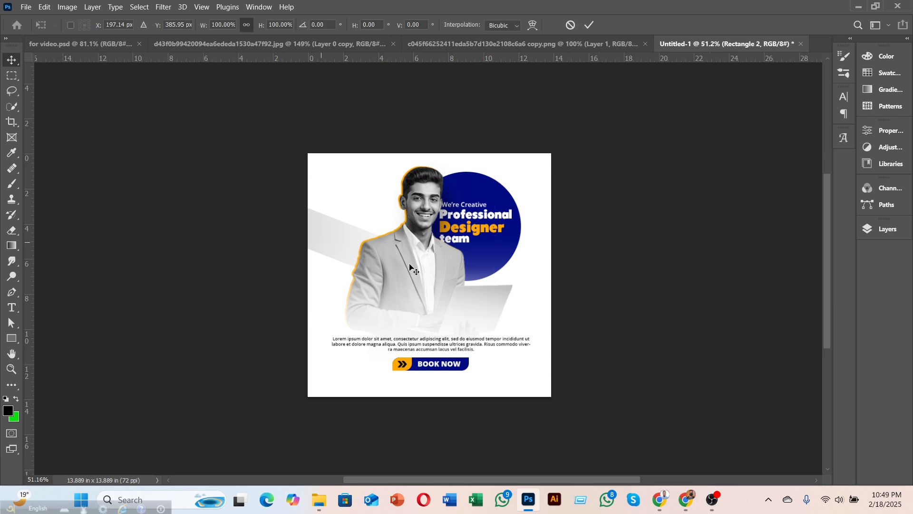
mouse_move(525, 219)
left_mouse_down()
mouse_move(531, 189)
mouse_move(536, 204)
left_mouse_up()
left_click(589, 26)
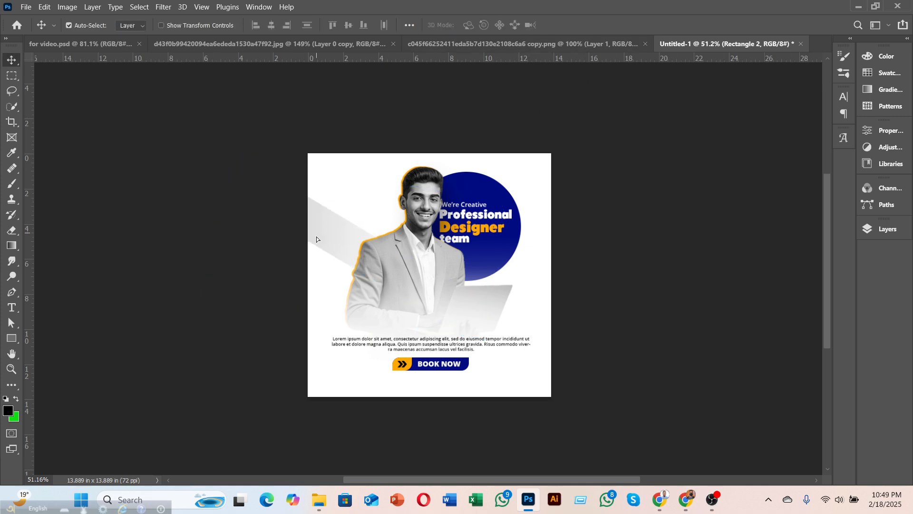
Duplicate the steeper band twice, placing the parallel copies above it toward the poster's upper right, and adjust their spacing.
left_click_drag(319, 238, 447, 134)
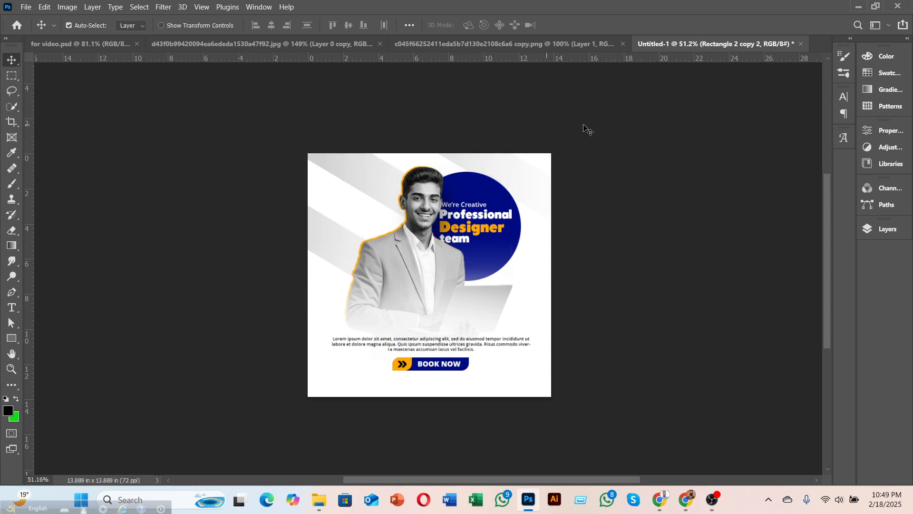
left_click(886, 229)
left_click(355, 168)
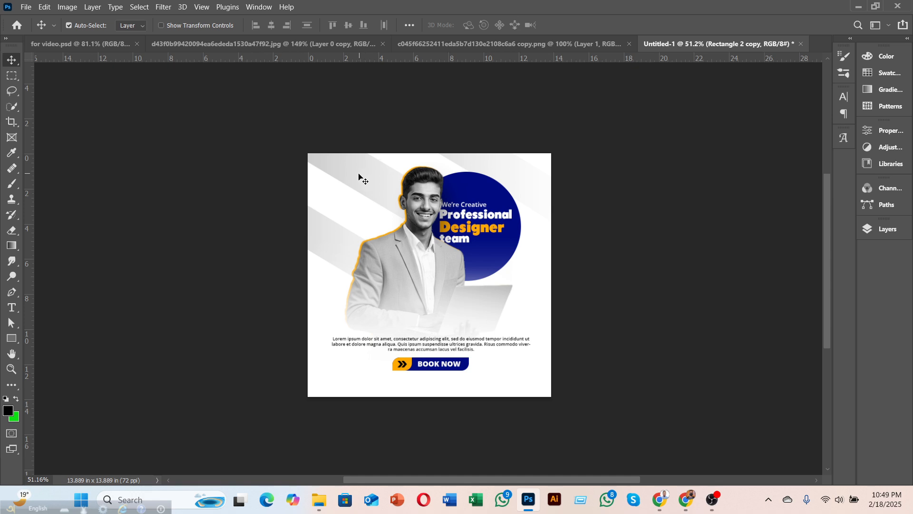
left_click_drag(464, 160, 465, 159)
Select the Rectangle 2, Rectangle 2 copy and Rectangle 2 copy 2 layers and reduce their opacity to 25%.
left_click(901, 230)
scroll(787, 357, "down", 5)
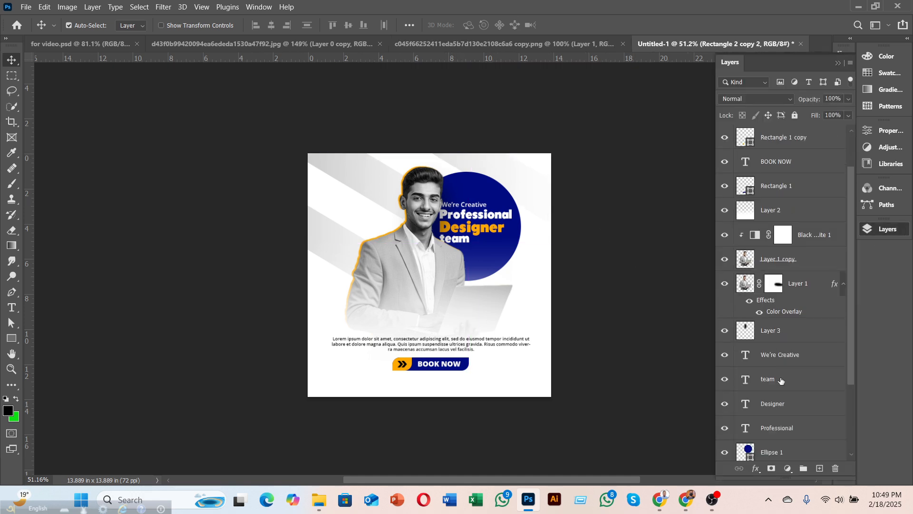
left_click(788, 431, "shift")
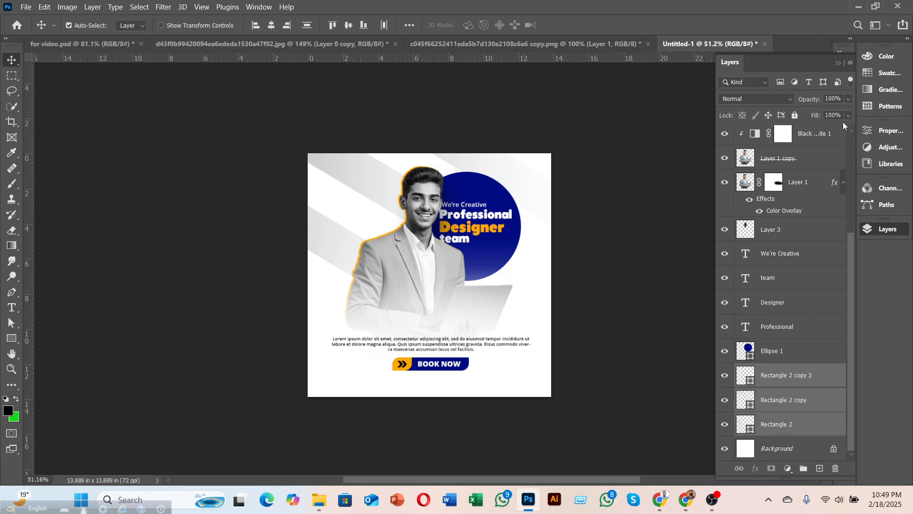
left_click_drag(849, 99, 816, 114)
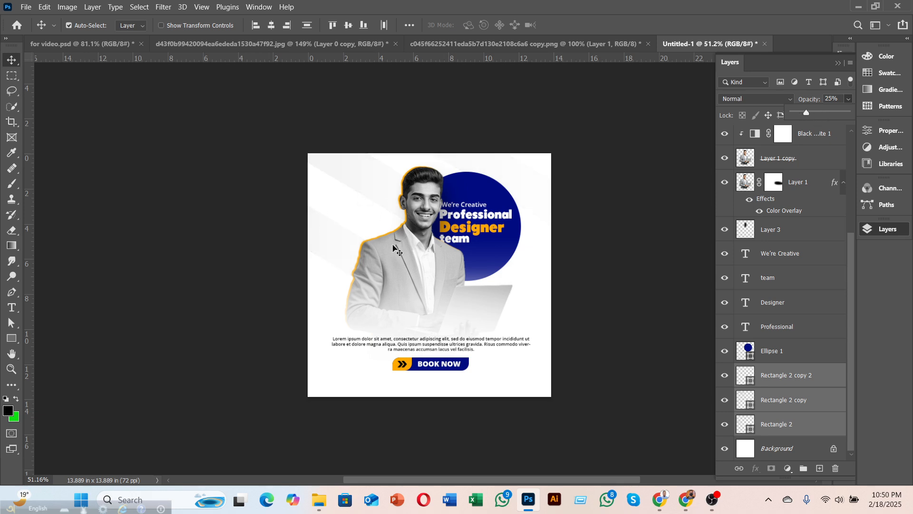
left_click(651, 266)
Place the Untitled-2 social icons file from Design Asset's Social Media Icon folder as an embedded image on the poster.
scroll(448, 313, "up", 1)
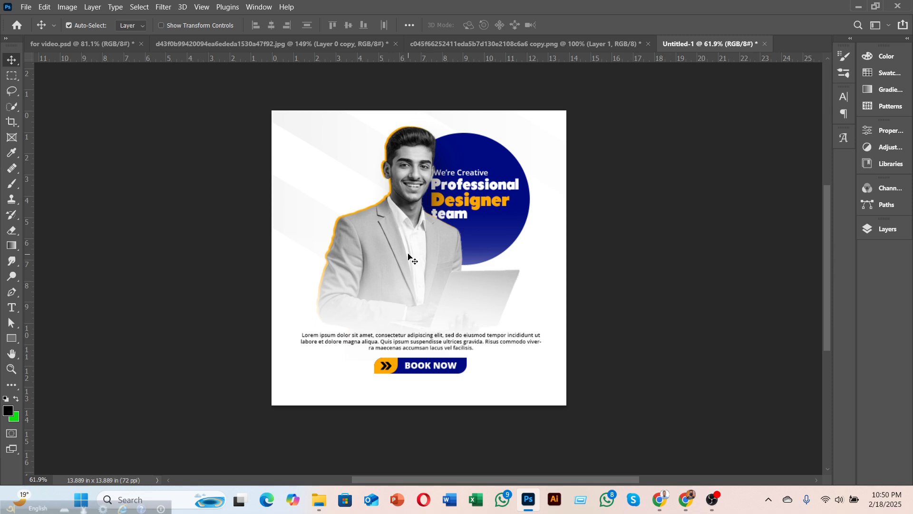
left_click(25, 7)
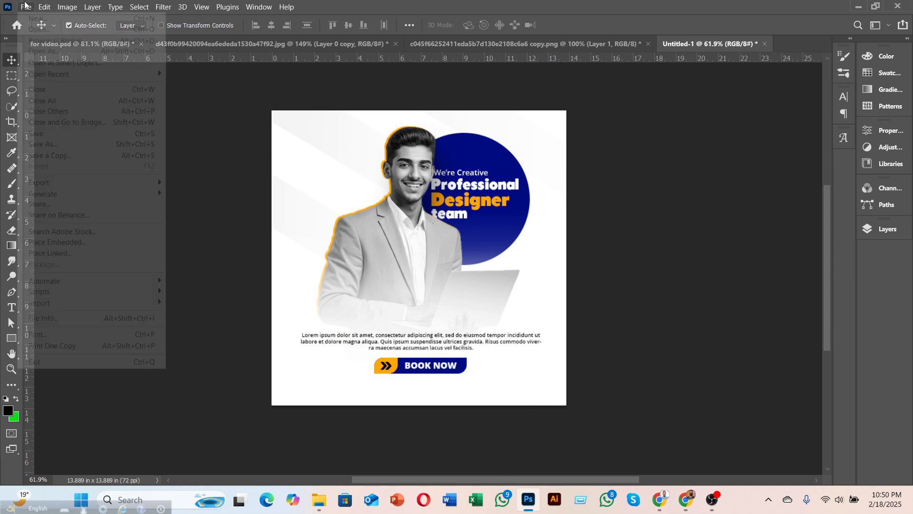
left_click(50, 242)
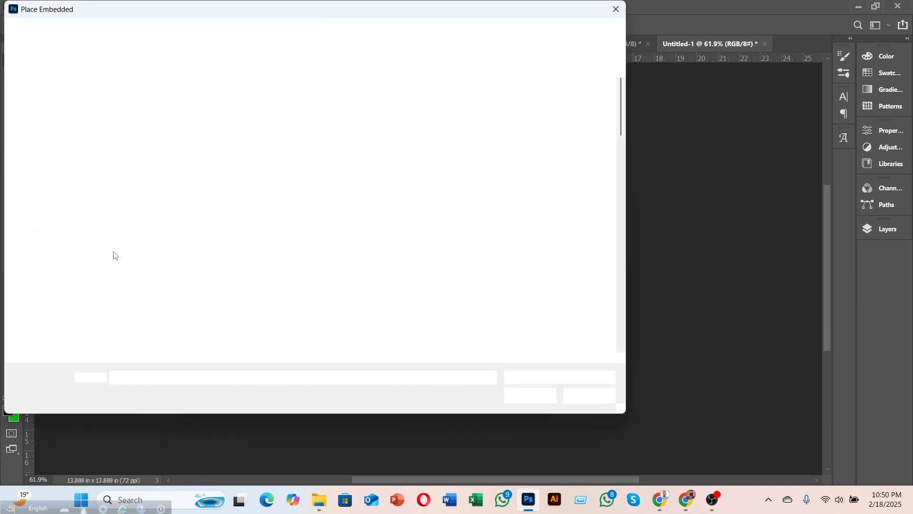
left_click(75, 35)
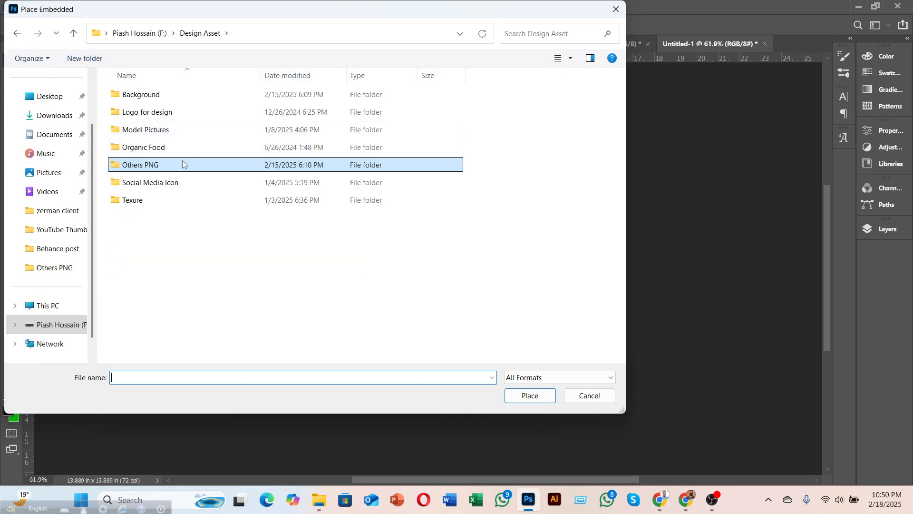
double_click(159, 185)
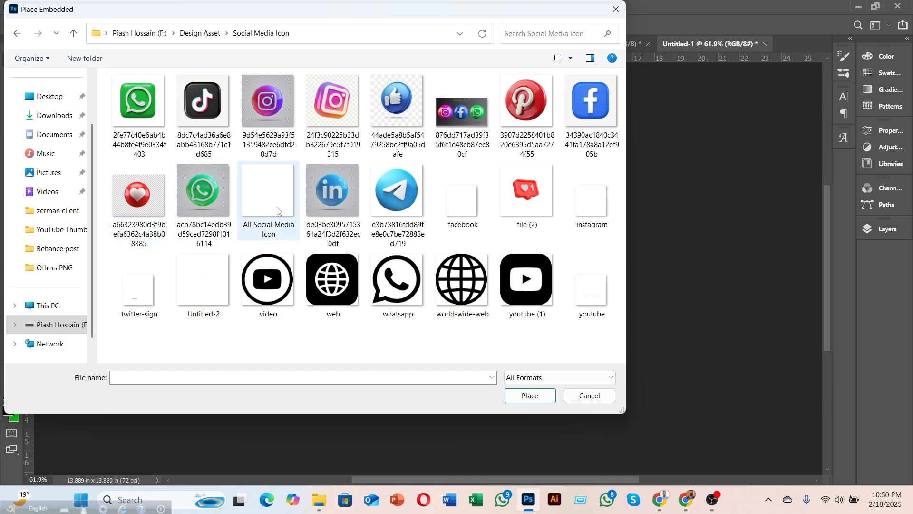
left_click(204, 281)
left_click(531, 398)
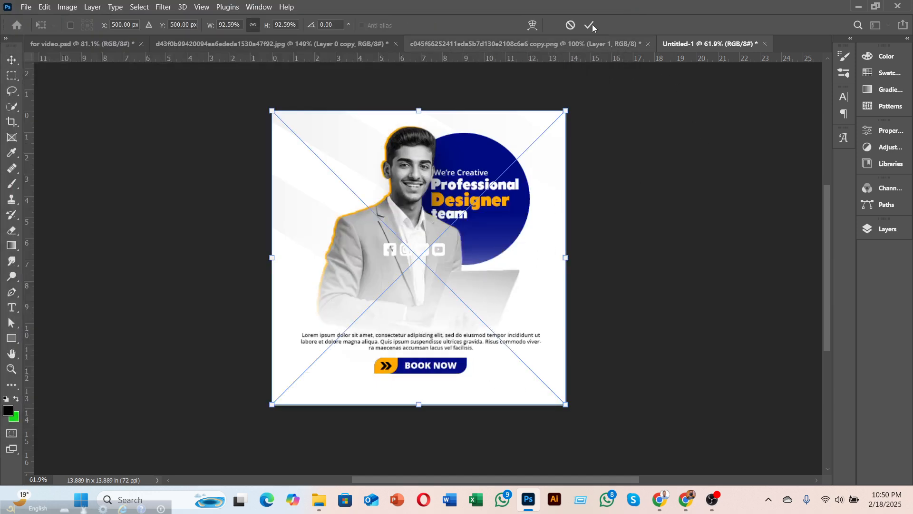
key("Return")
Apply an orange Color Overlay to the placed Untitled-2 social icons layer.
left_click(886, 229)
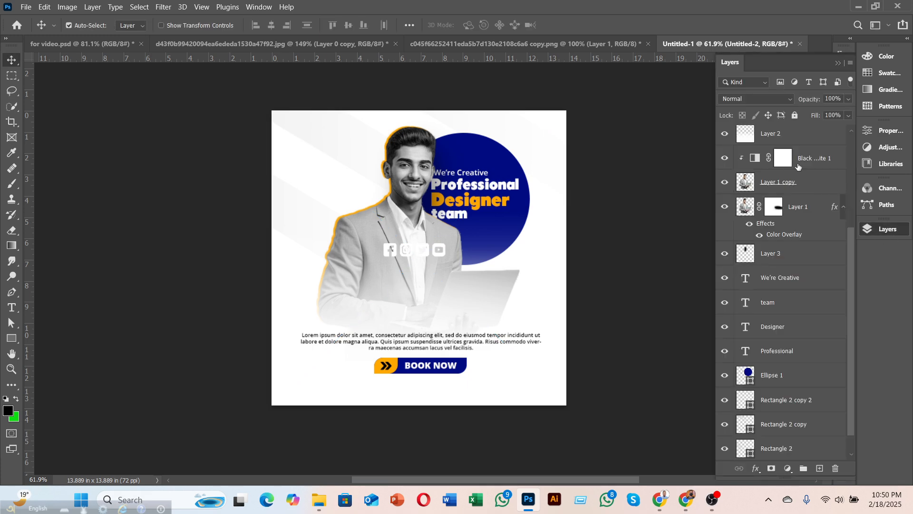
scroll(798, 166, "up", 5)
right_click(793, 142)
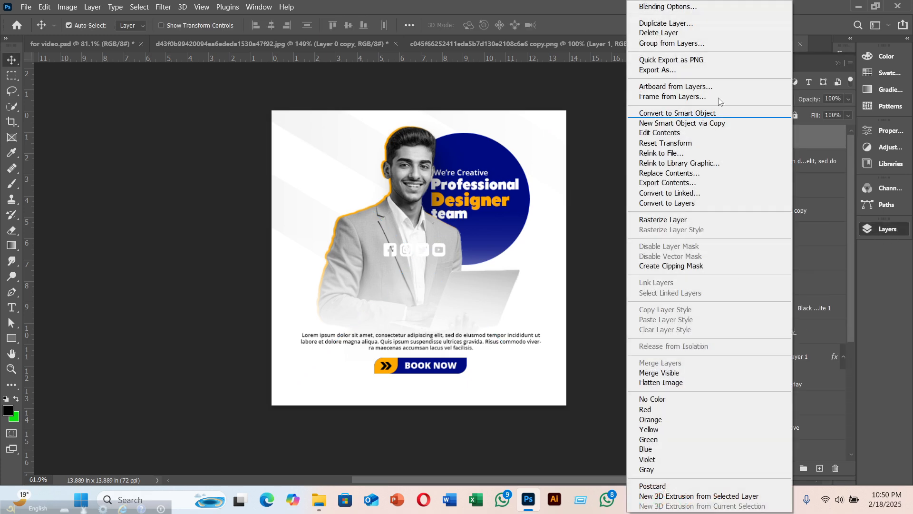
left_click(664, 19)
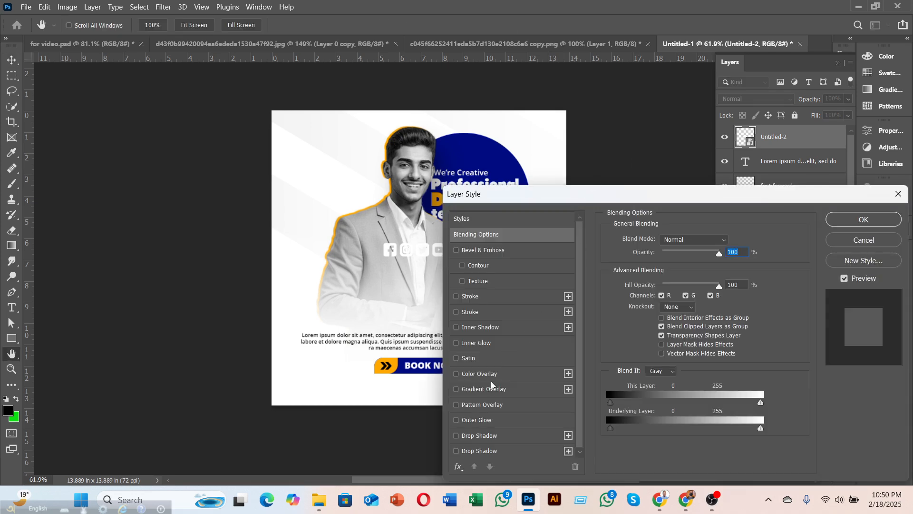
left_click(480, 374)
left_click(864, 220)
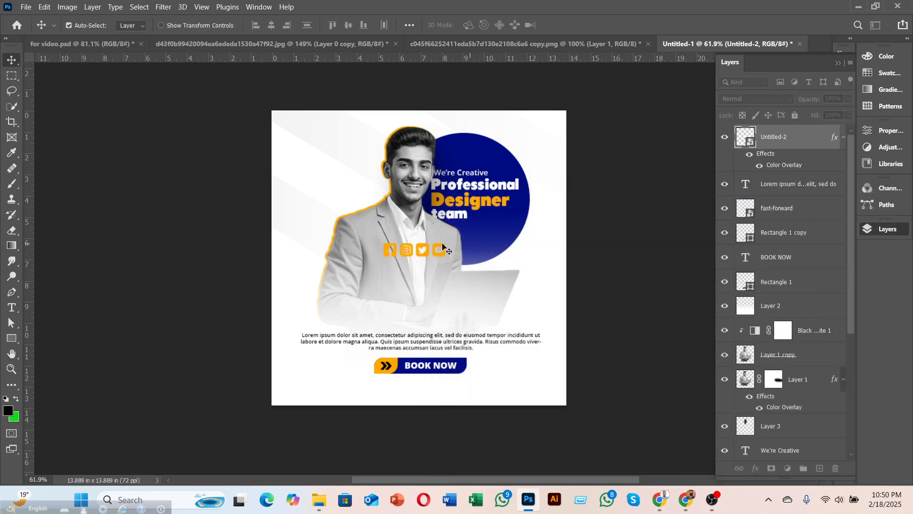
Scale the social icons to about 41% and move them into the poster's lower-right corner.
key("ctrl+t")
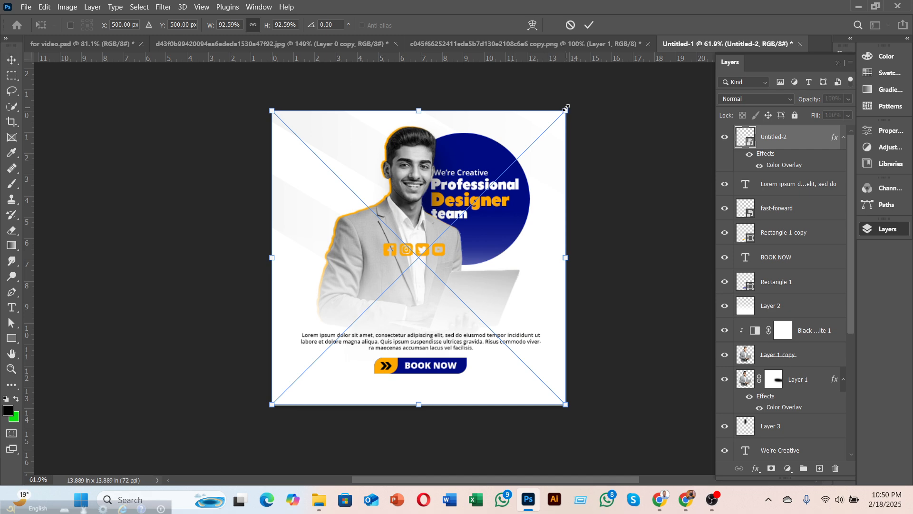
left_click_drag(565, 110, 406, 285)
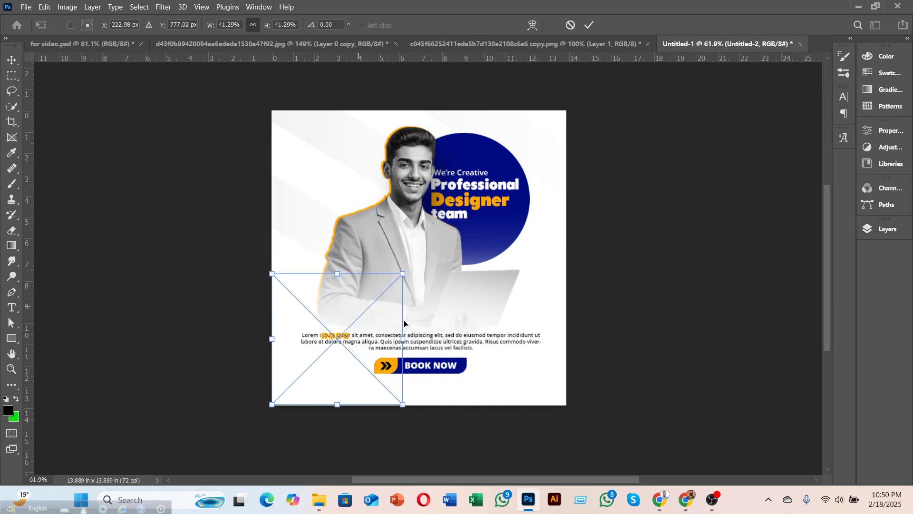
left_click_drag(404, 324, 559, 363)
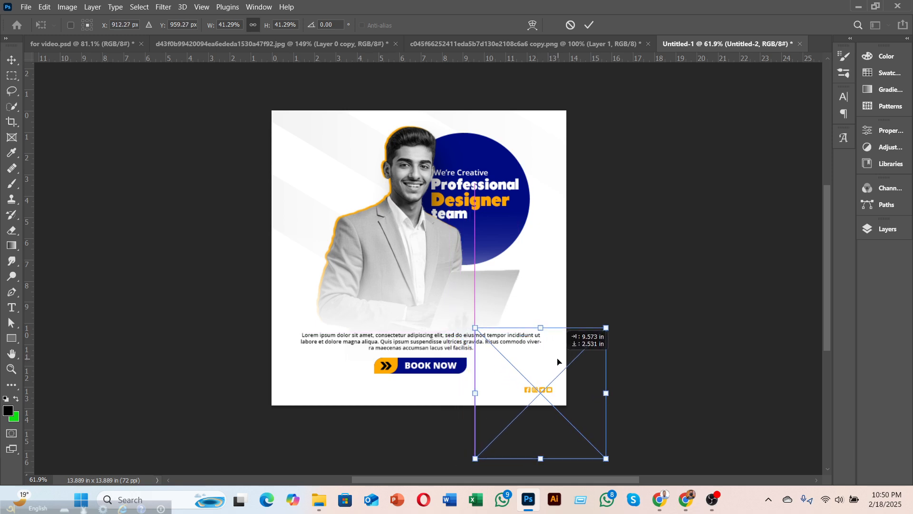
left_click(591, 25)
left_click(217, 161)
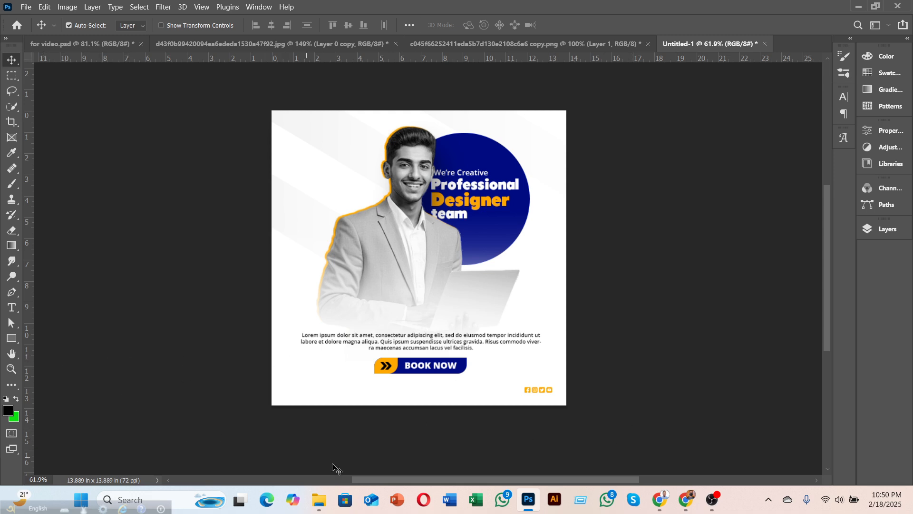
Place the brain light bulb image 410107-200 from the Downloads folder onto the poster at its original size.
left_click(318, 499)
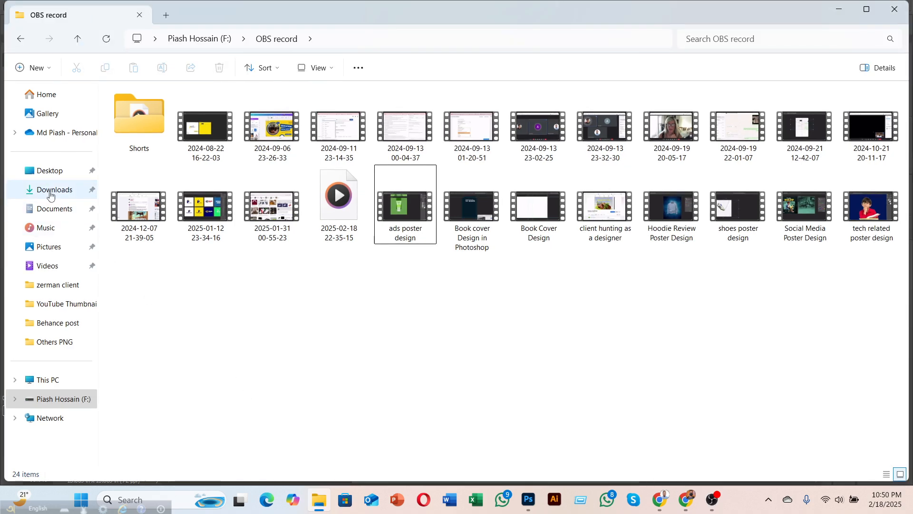
left_click(56, 191)
left_click(336, 131)
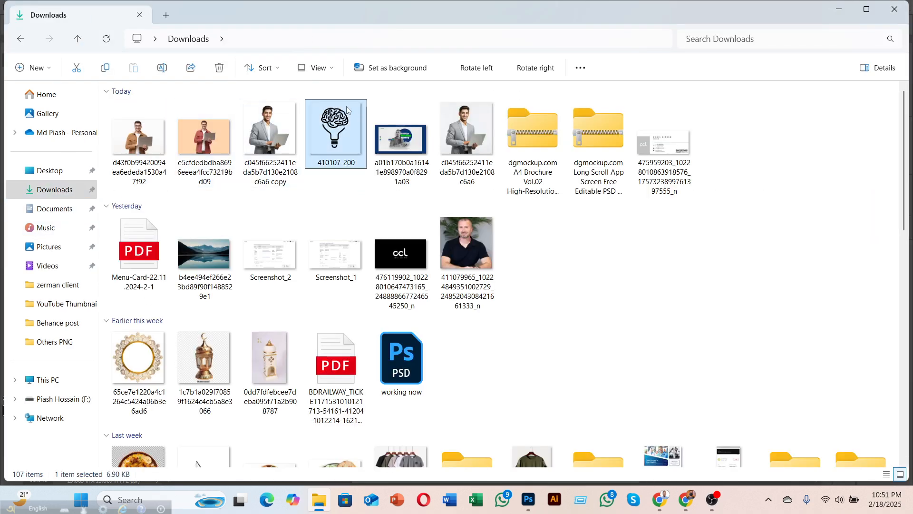
left_click_drag(337, 129, 394, 243)
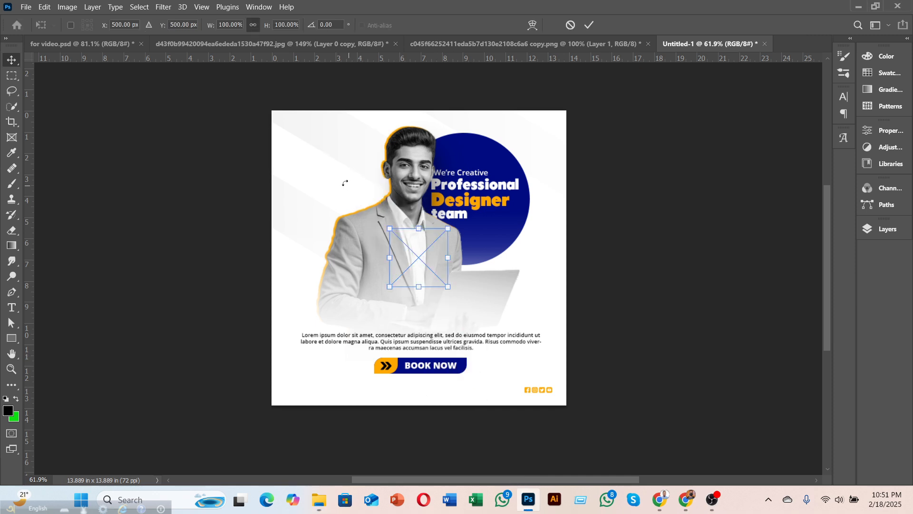
left_click(589, 25)
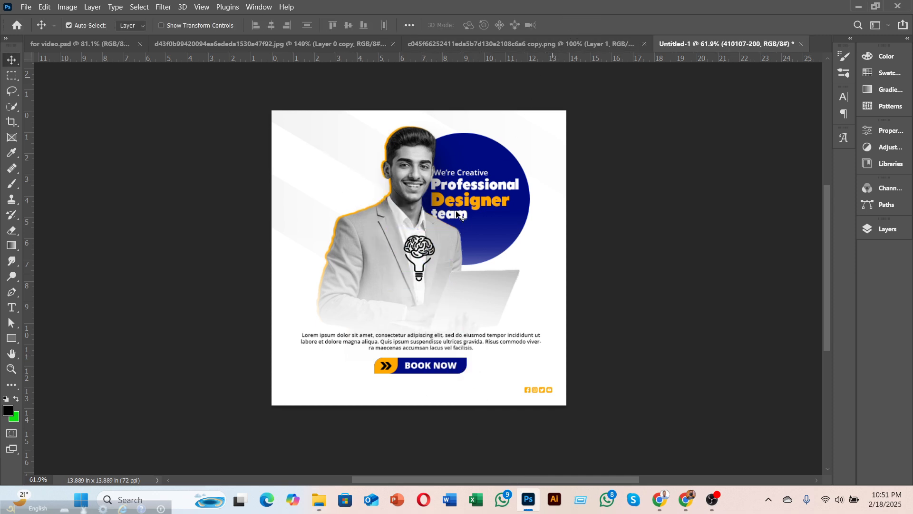
Scale the brain light bulb image down to about 1 inch wide and move it into the poster's upper-left corner.
left_click(383, 225)
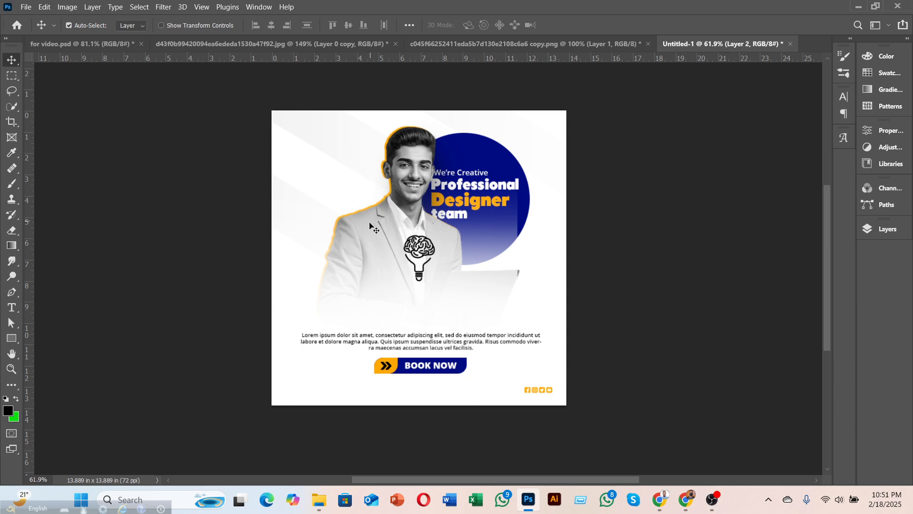
left_click_drag(409, 265, 309, 159)
key("ctrl+t")
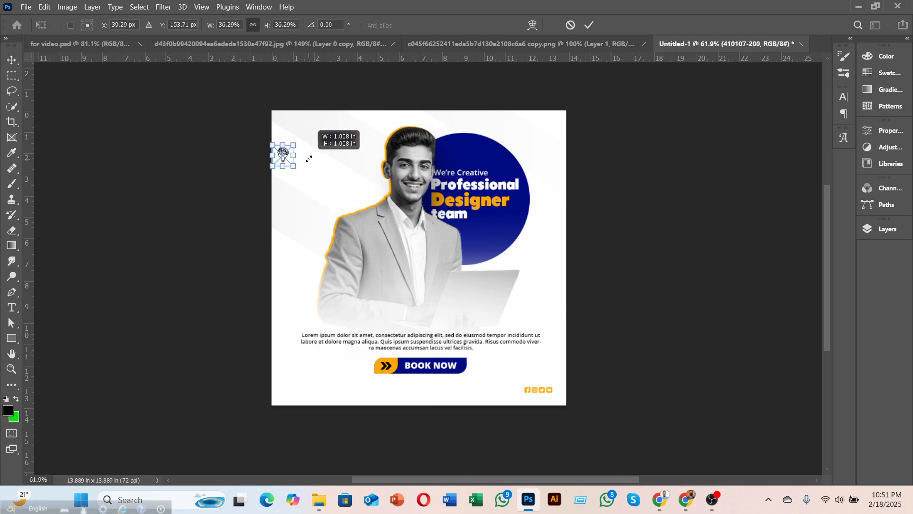
left_click_drag(294, 144, 292, 146)
left_click(589, 25)
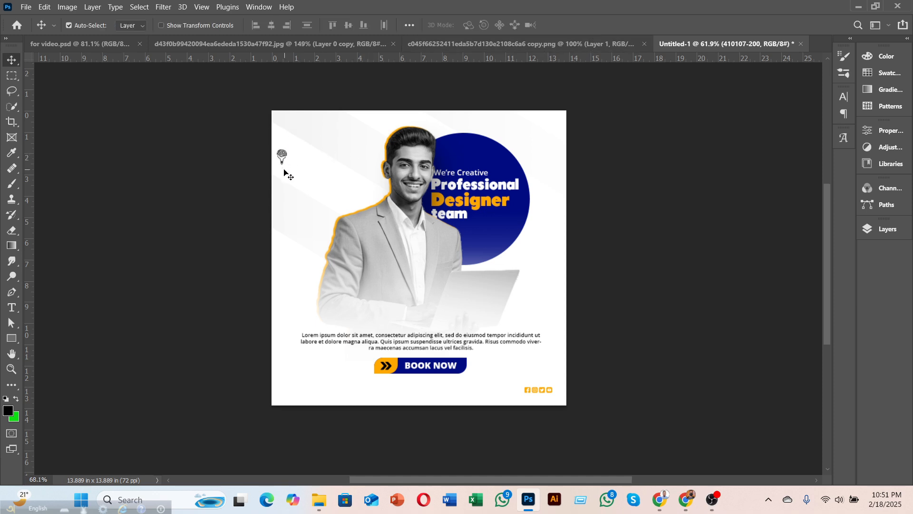
scroll(285, 171, "up", 3)
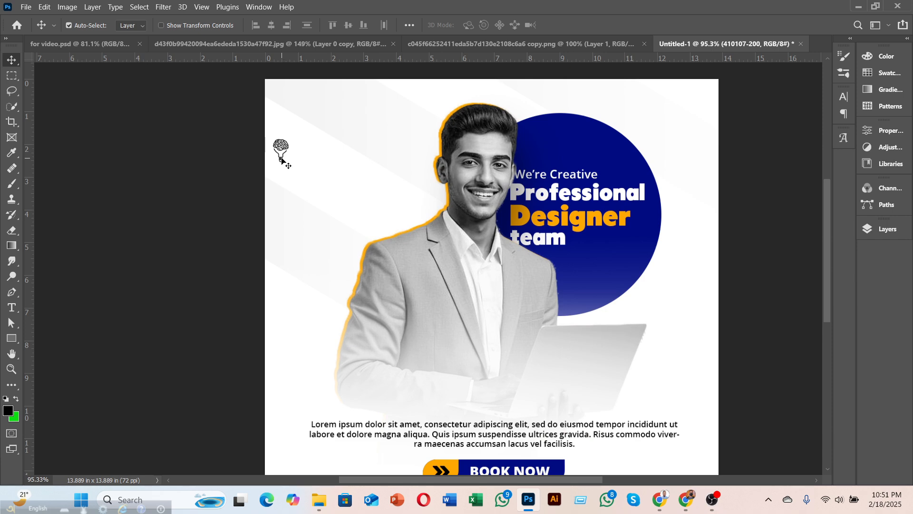
left_click_drag(281, 160, 287, 115)
scroll(281, 234, "down", 4)
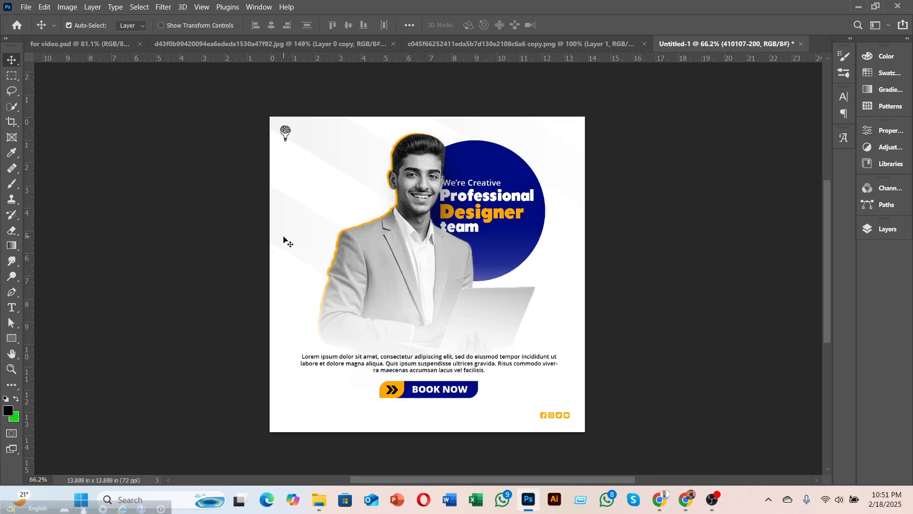
Apply an orange Color Overlay to the 410107-200 brain bulb layer.
left_click(884, 231)
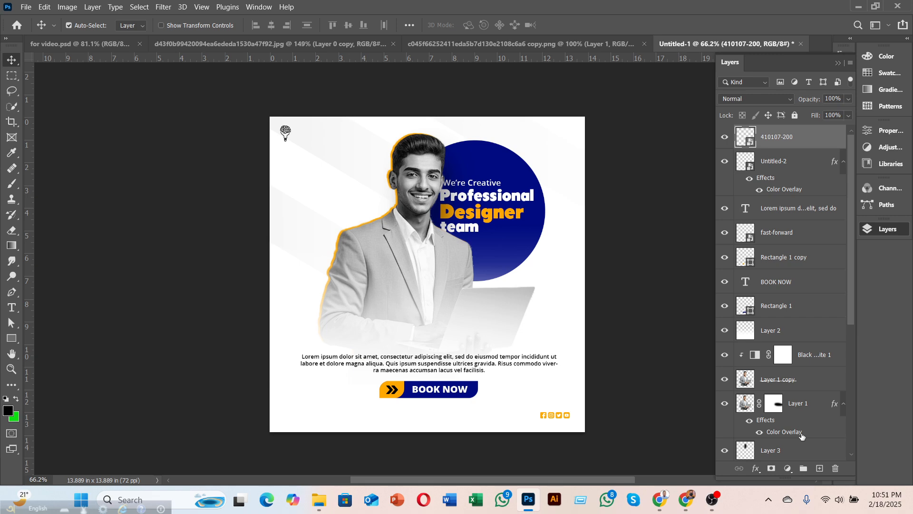
right_click(788, 143)
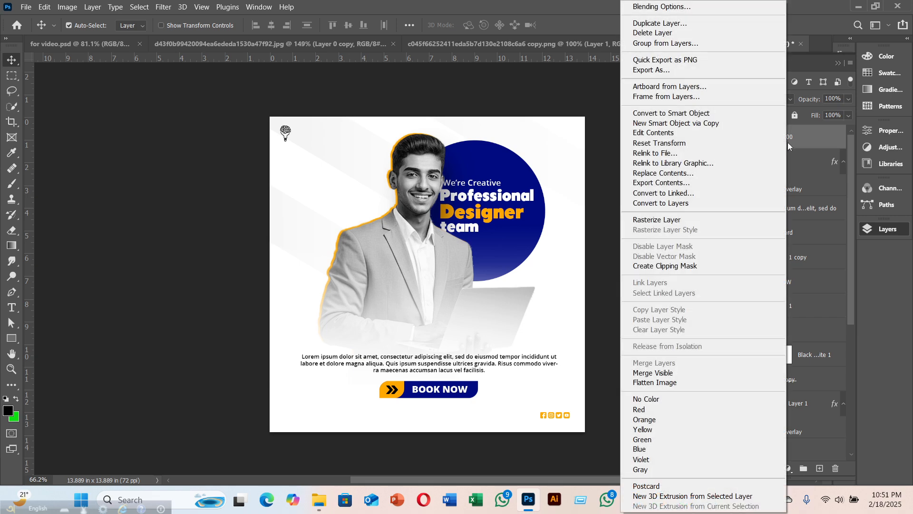
left_click(682, 7)
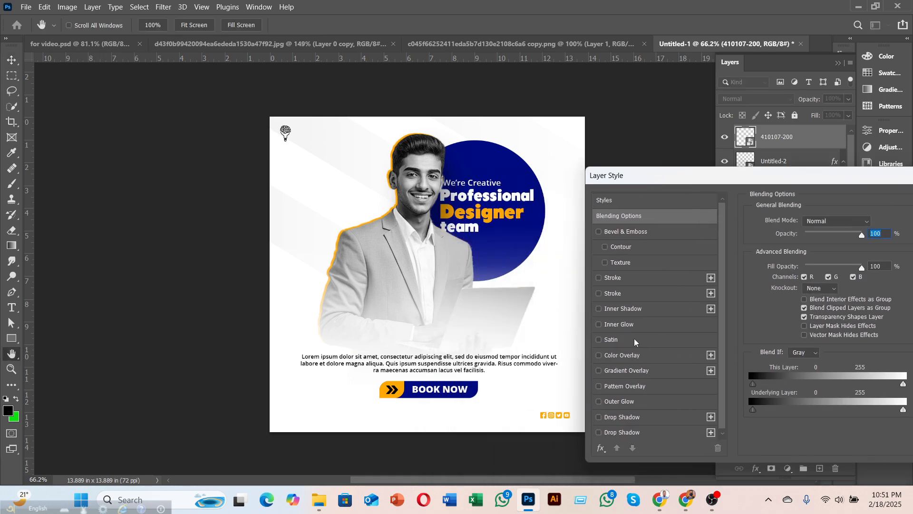
left_click(619, 361)
left_click_drag(862, 177, 655, 170)
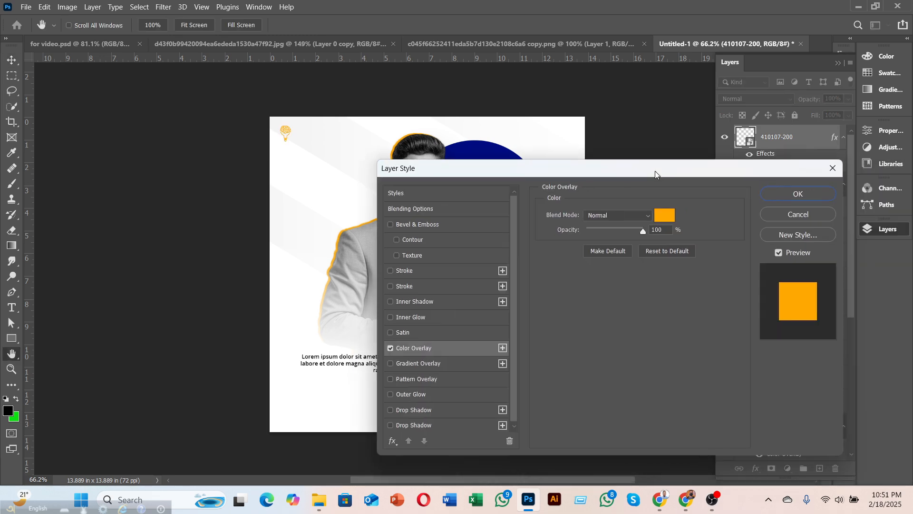
left_click(799, 195)
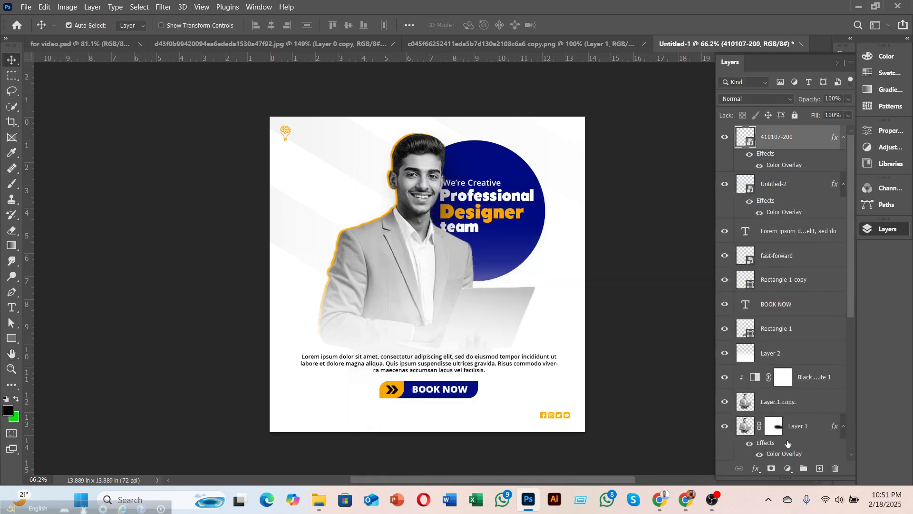
Add the text BANGLADESHI DESIGNER near the bulb logo in Open Sans Extrabold, 18 pt, coloured dark blue 000c81.
left_click(12, 307)
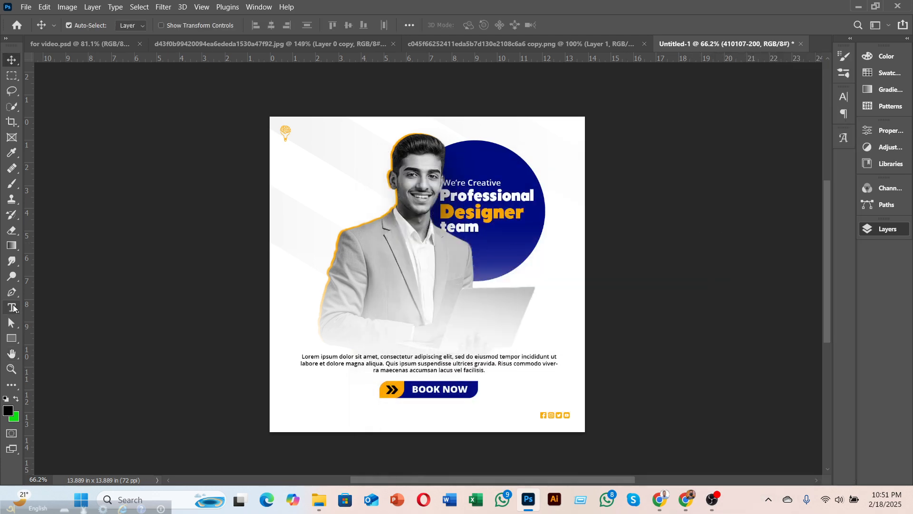
left_click(306, 129)
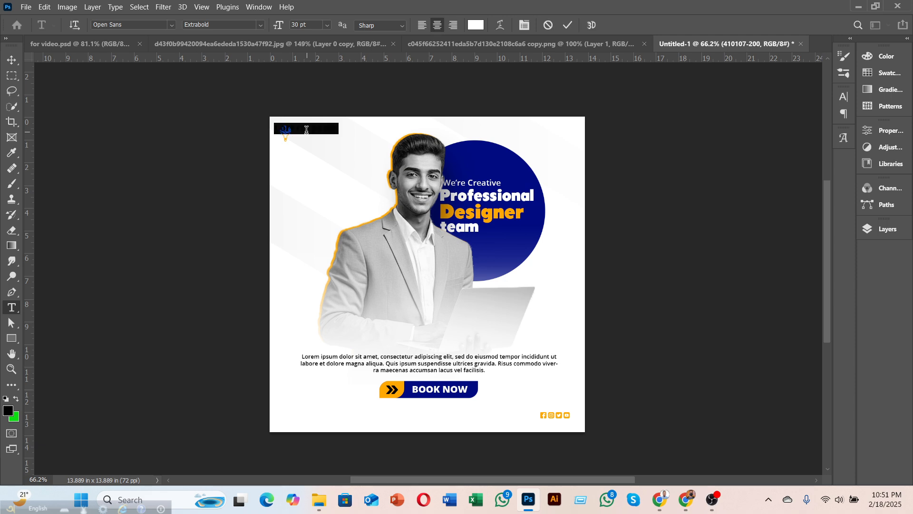
left_click(306, 129)
key("ctrl+a")
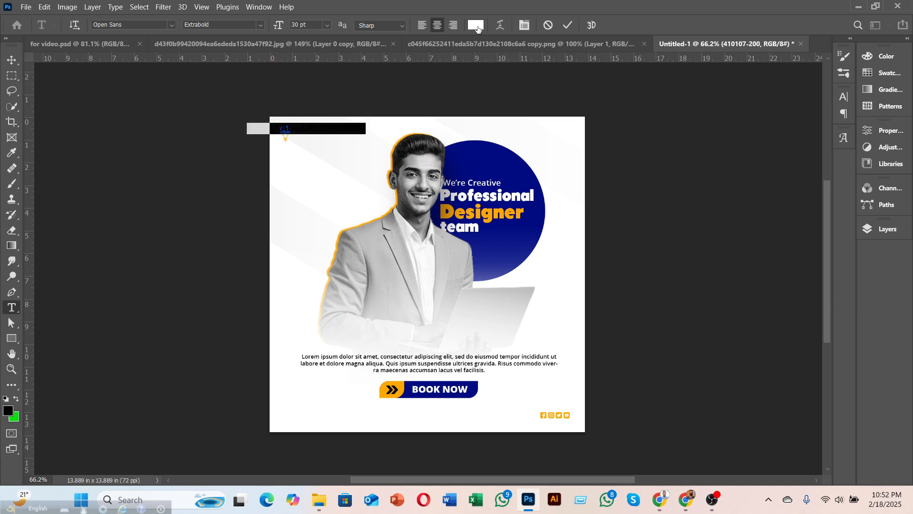
left_click(475, 25)
left_click(512, 159)
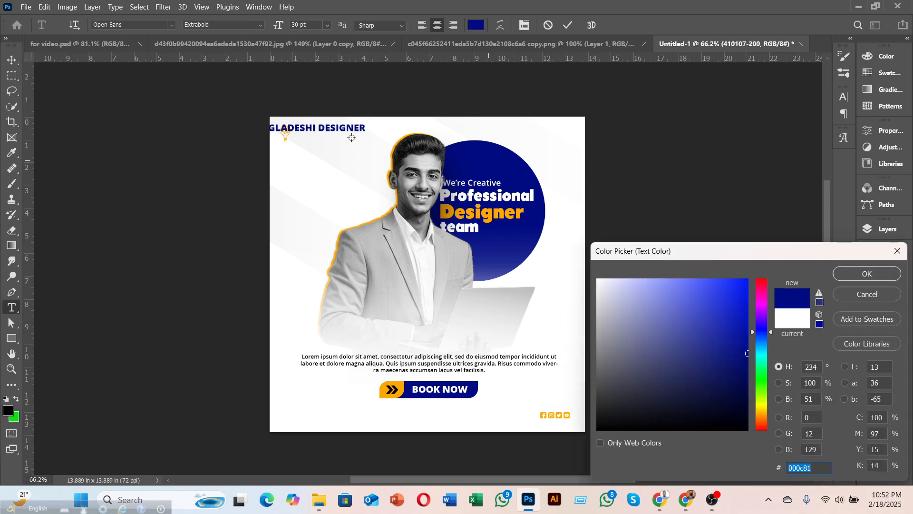
left_click(866, 274)
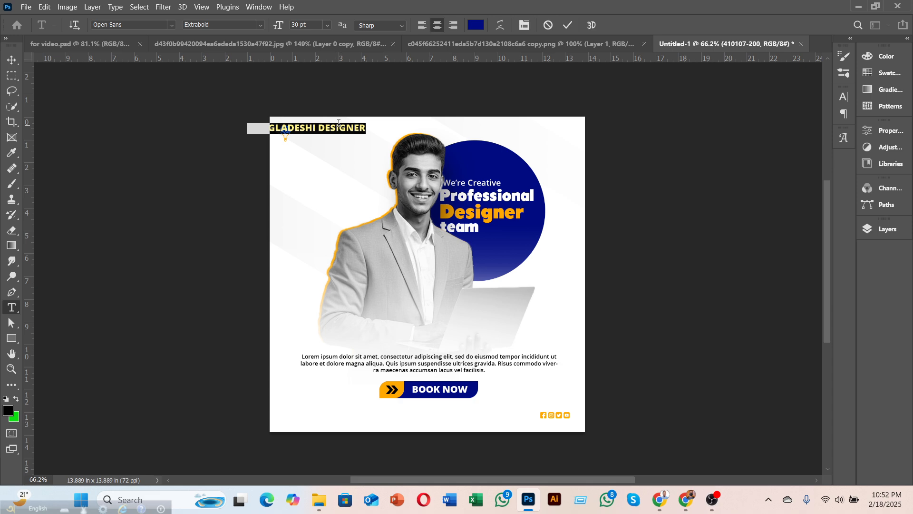
left_click(327, 25)
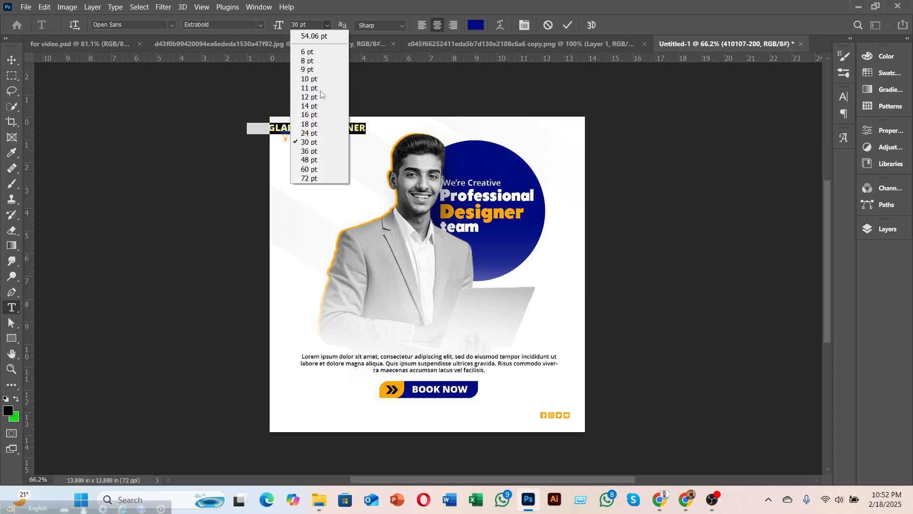
left_click(314, 127)
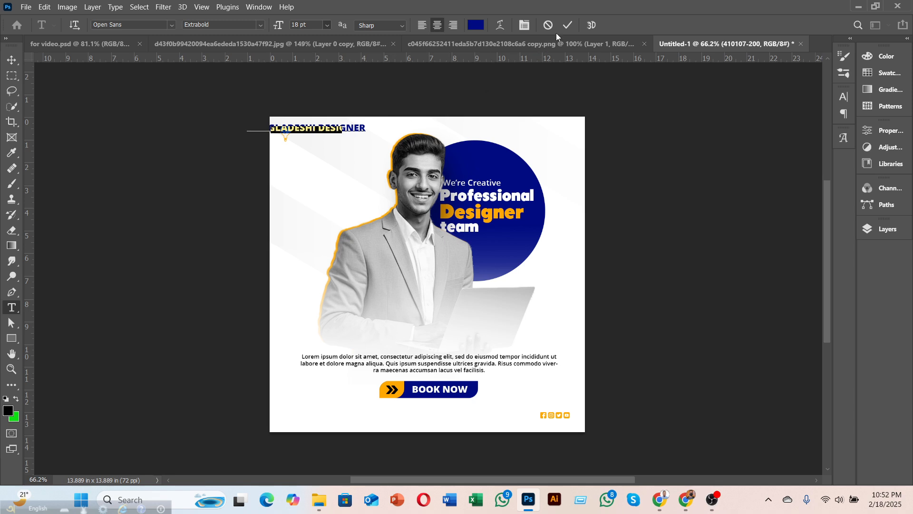
left_click(568, 25)
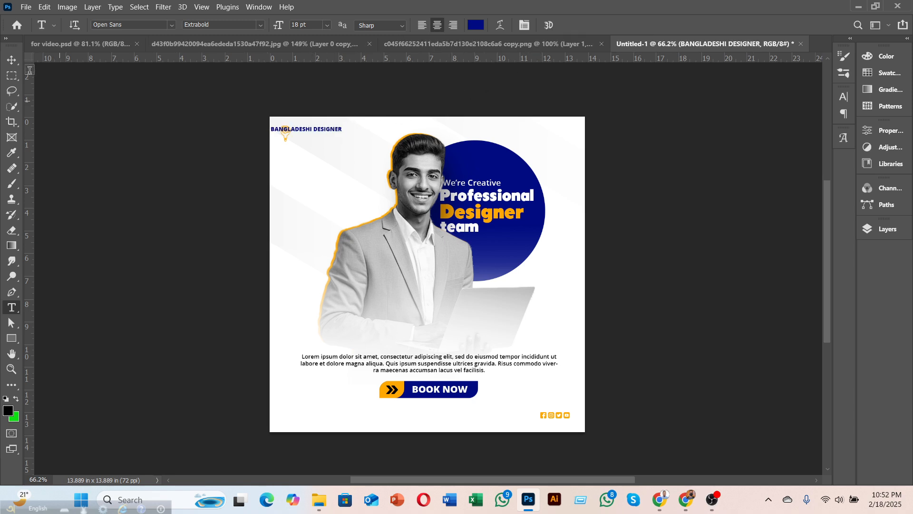
Move BANGLADESHI DESIGNER beside the bulb logo and duplicate it directly below as a byline reading BY plus the designer's name.
left_click(11, 60)
mouse_move(317, 134)
left_mouse_down()
mouse_move(344, 135)
mouse_move(331, 139)
left_mouse_up()
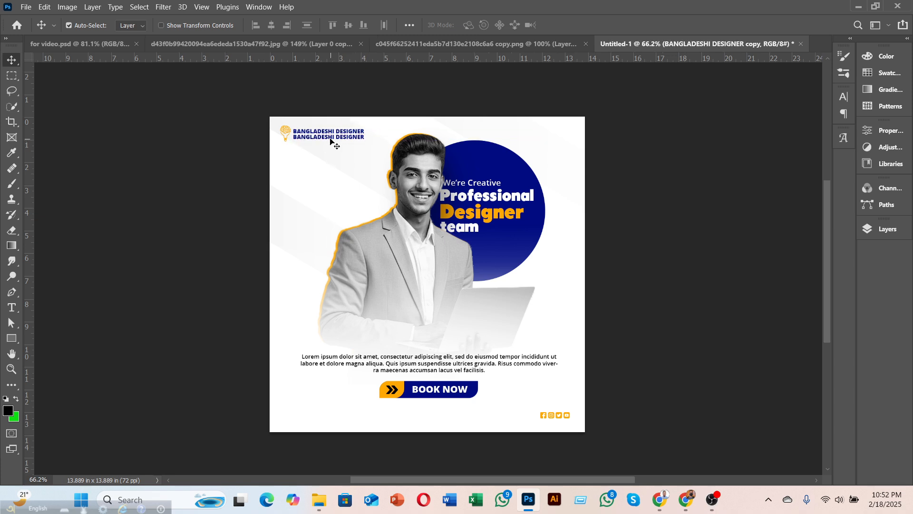
double_click(331, 138)
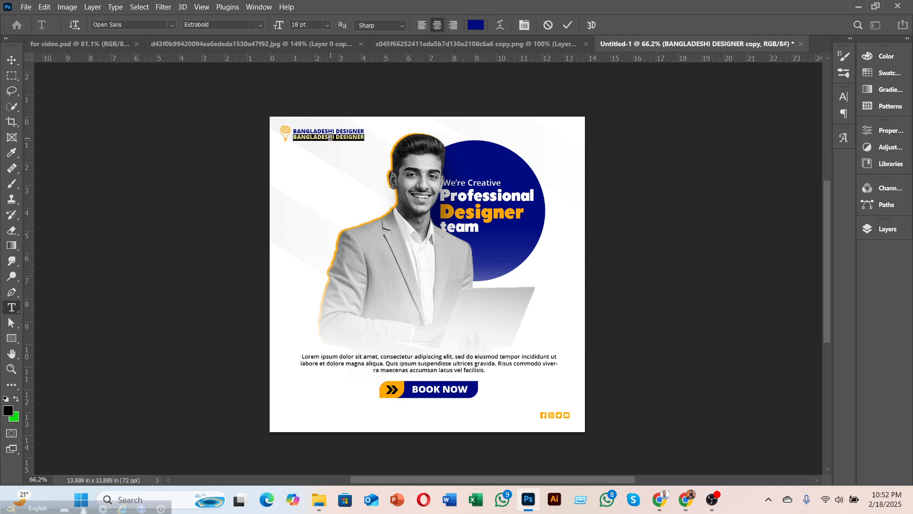
type("BY PI")
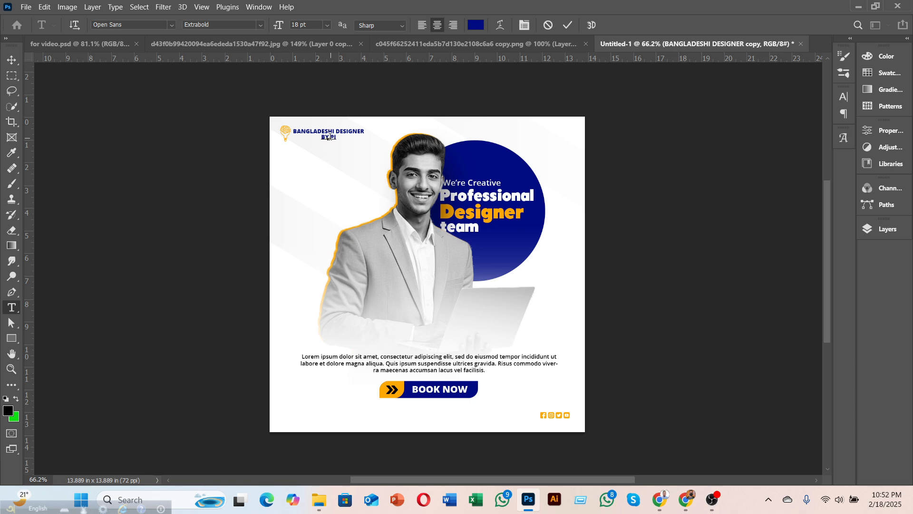
type("ASH")
left_click(569, 25)
key("v")
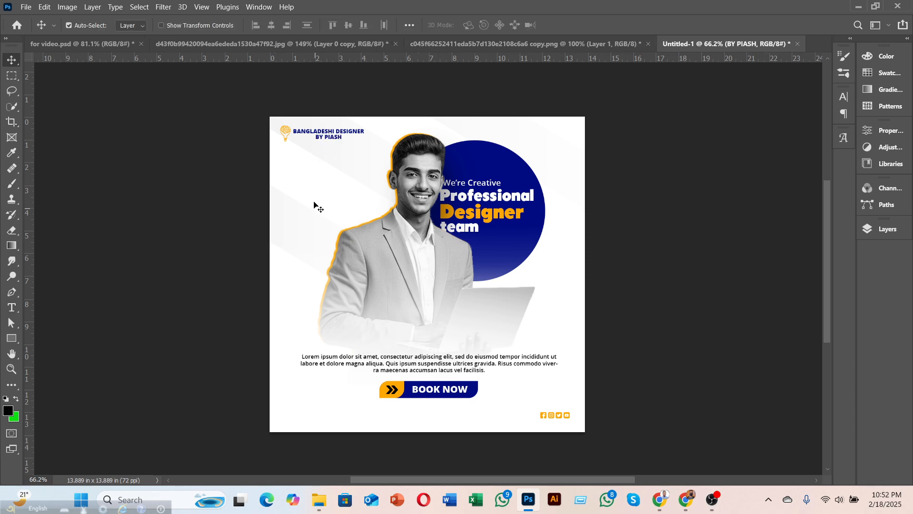
Set the byline's tracking to 1120 and align it beneath the BANGLADESHI DESIGNER text.
double_click(330, 138)
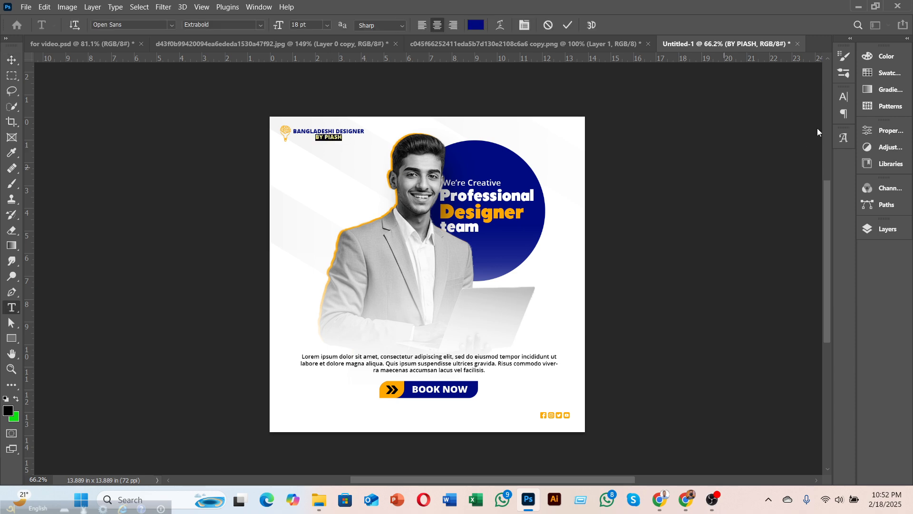
left_click(845, 97)
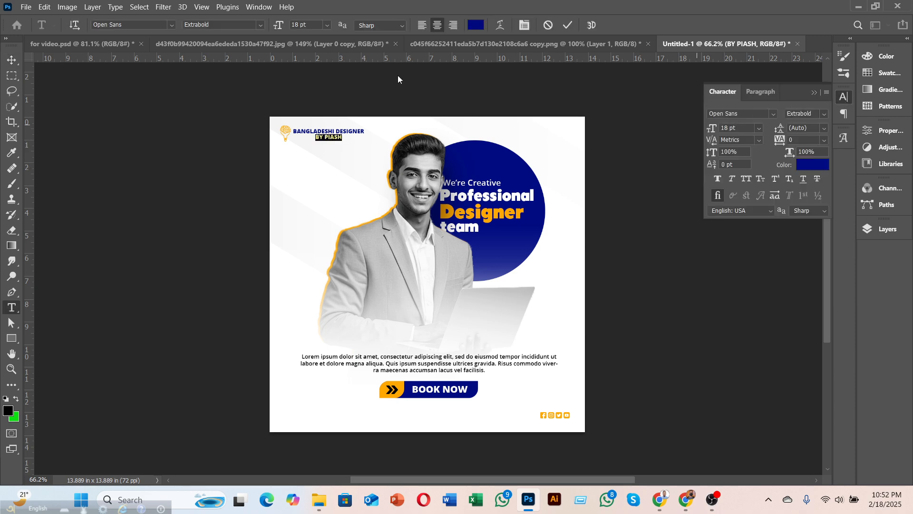
left_click(267, 10)
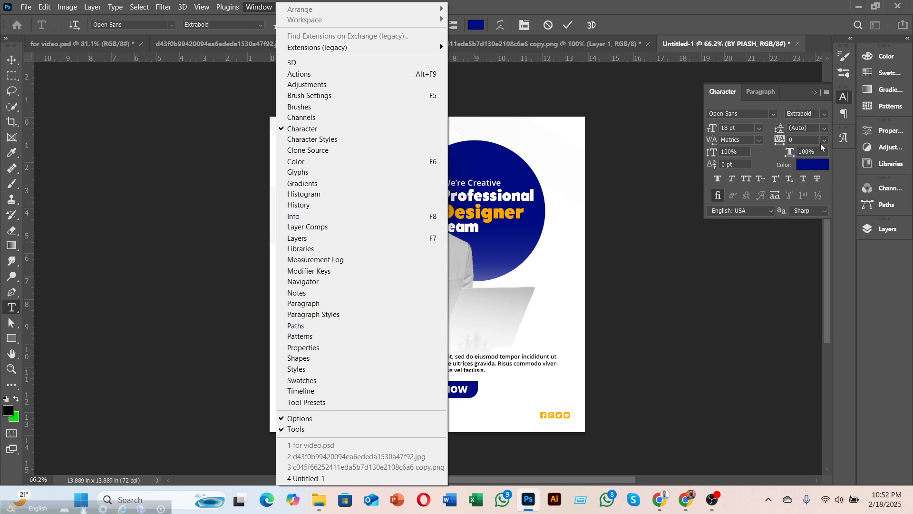
left_click(842, 100)
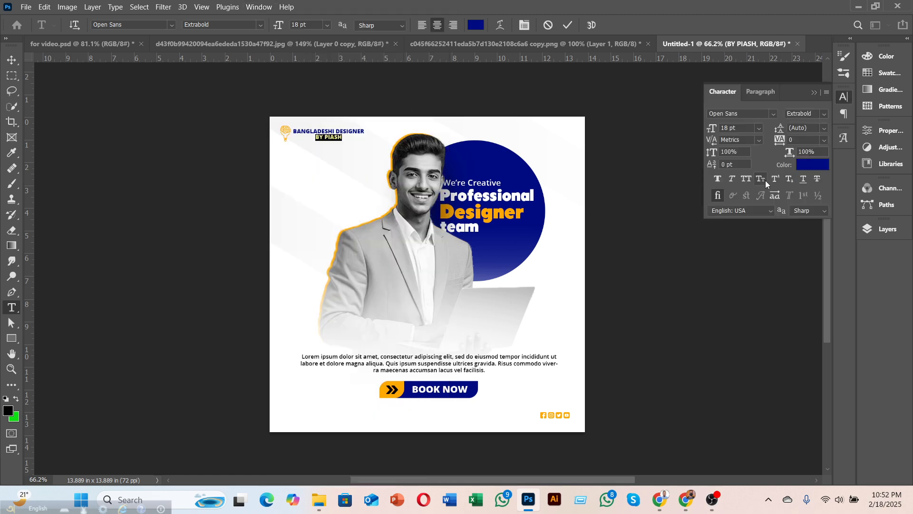
left_click_drag(779, 141, 811, 146)
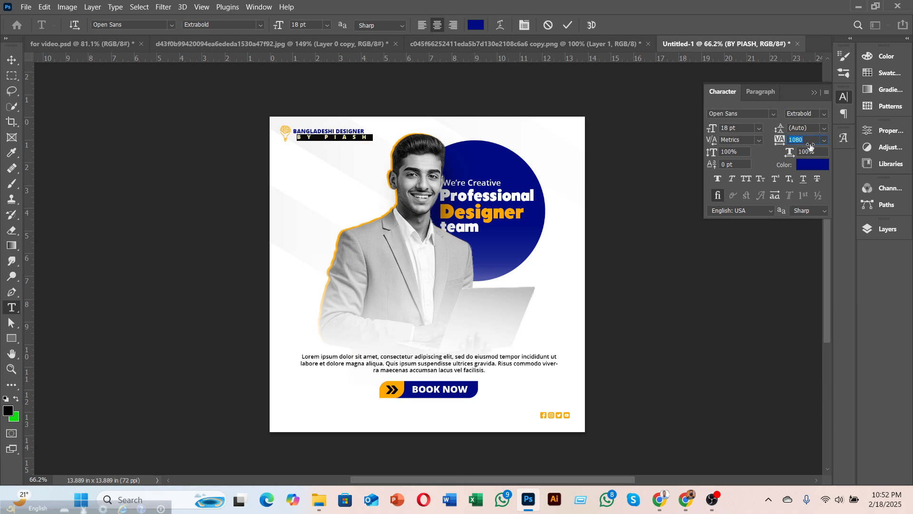
left_click(571, 28)
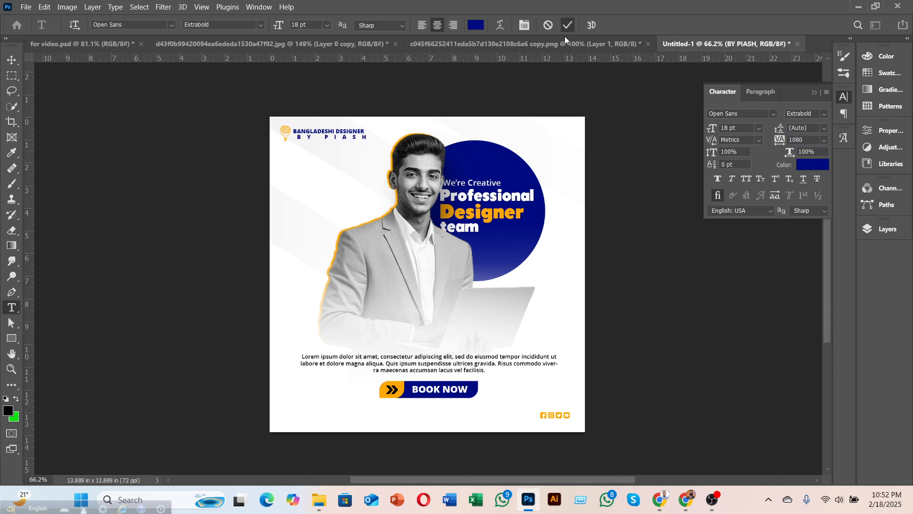
key("v")
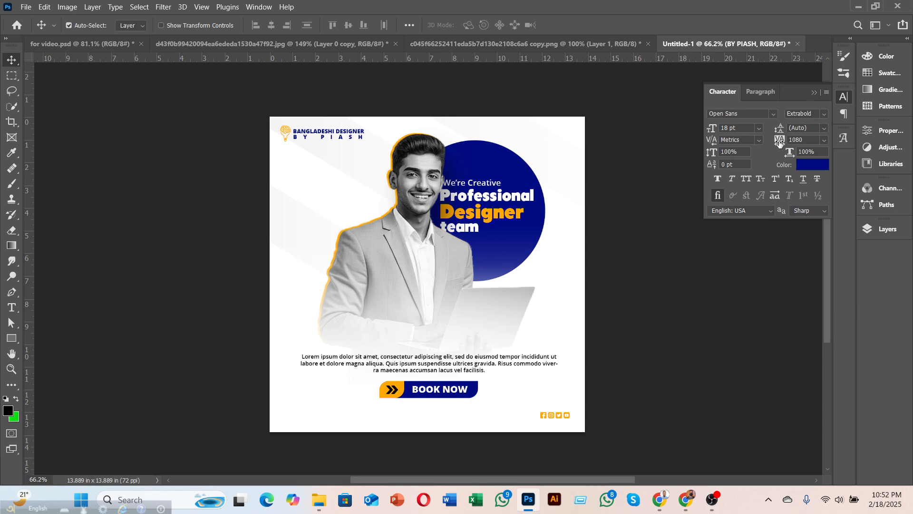
left_click_drag(779, 143, 781, 143)
key("Down")
key("Down")
left_click(825, 186)
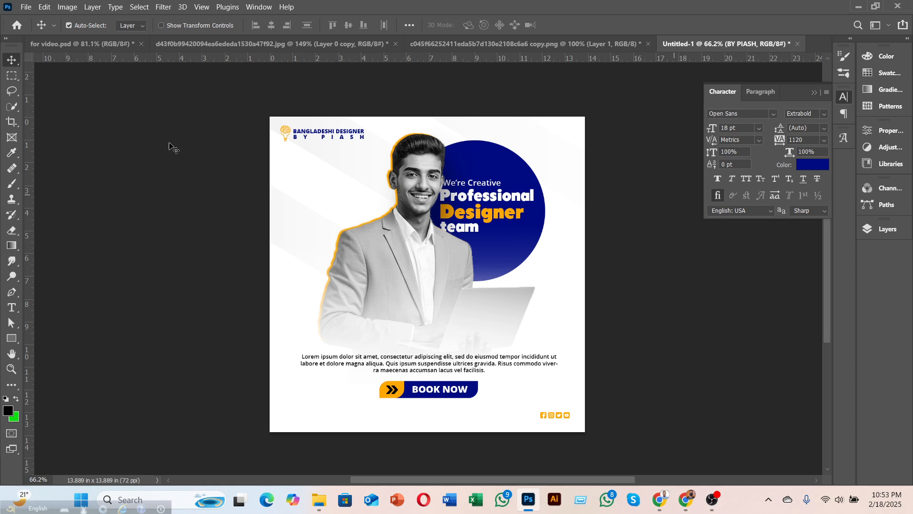
left_click(13, 60)
left_click(492, 285)
Try darkening the whole poster slightly with a Curves adjustment layer above the byline, and delete that adjustment layer.
scroll(491, 286, "down", 2)
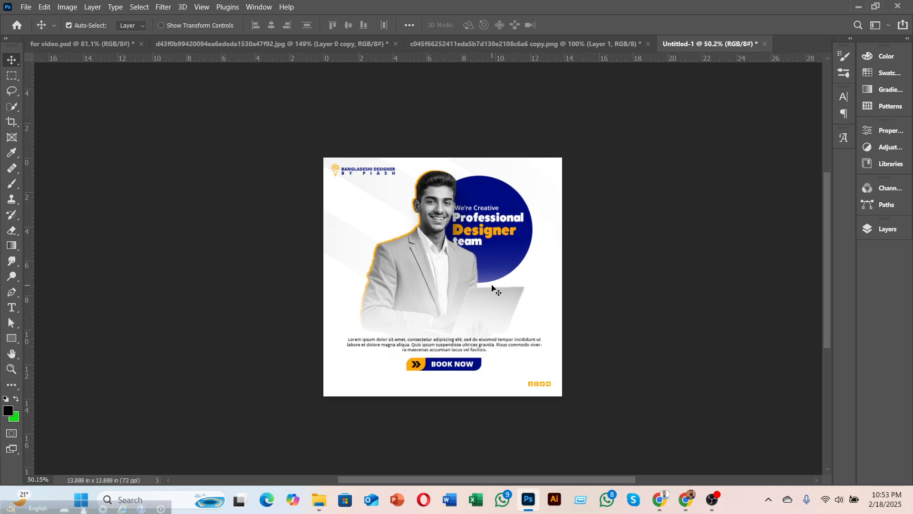
scroll(492, 286, "up", 1)
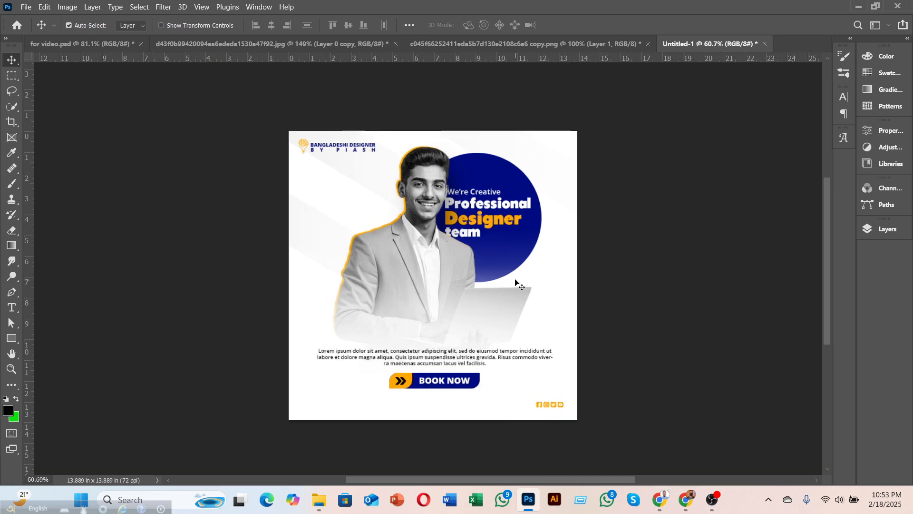
left_click(887, 231)
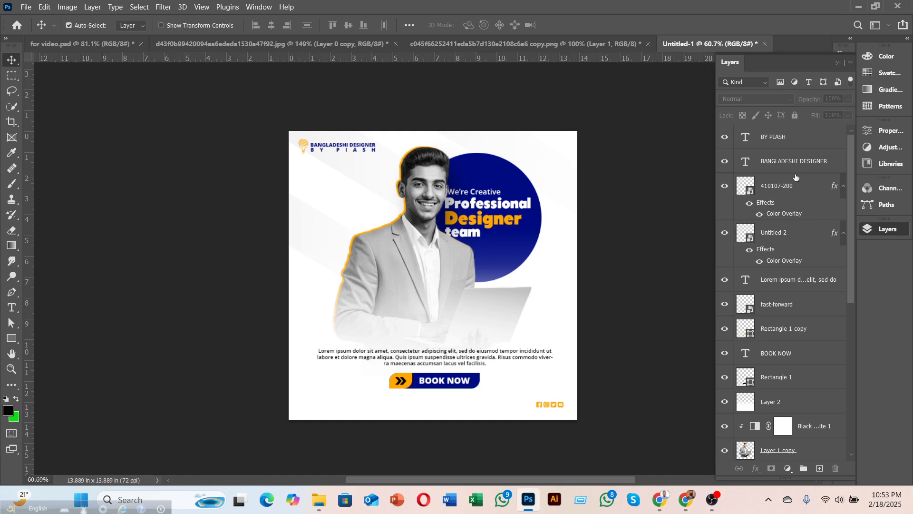
left_click(789, 145)
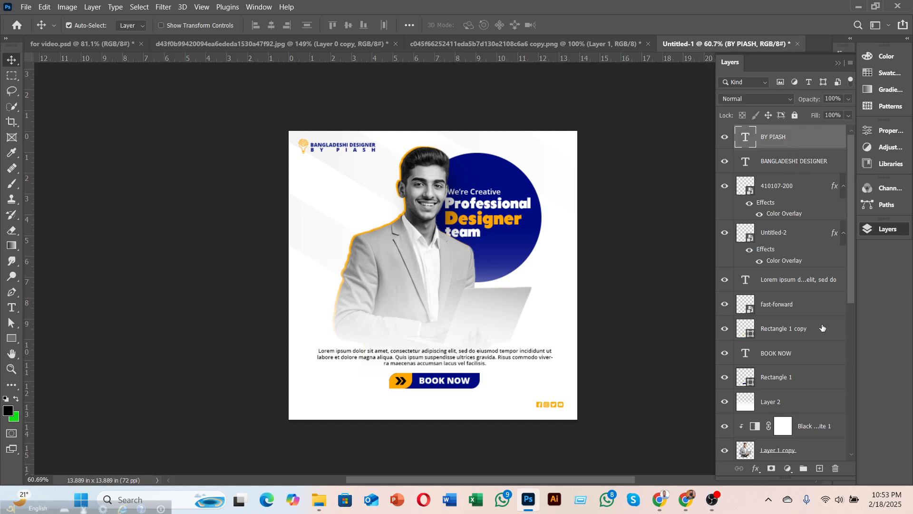
left_click(786, 470)
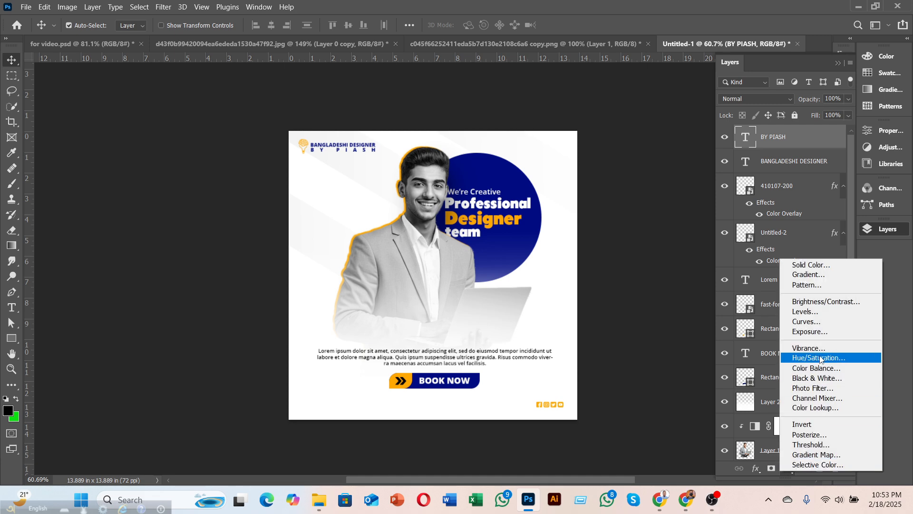
left_click(808, 322)
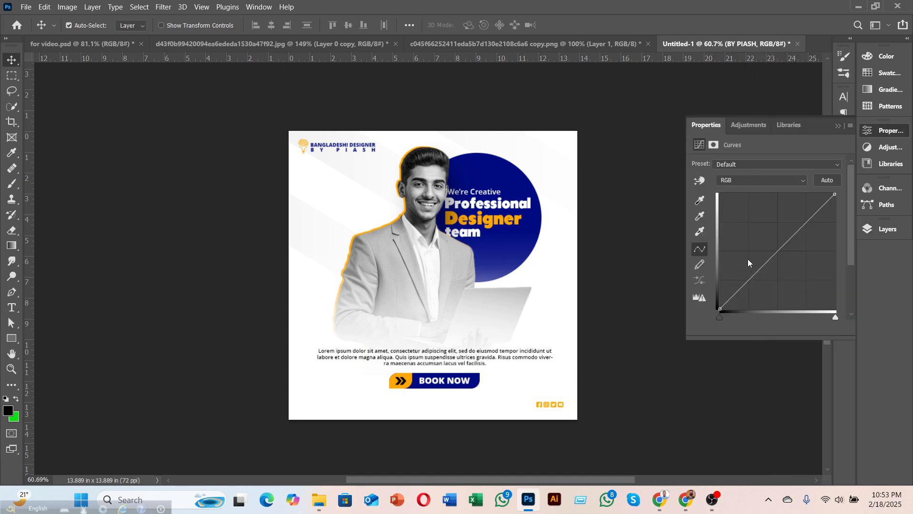
mouse_move(778, 250)
left_mouse_down()
mouse_move(809, 286)
mouse_move(780, 256)
left_mouse_up()
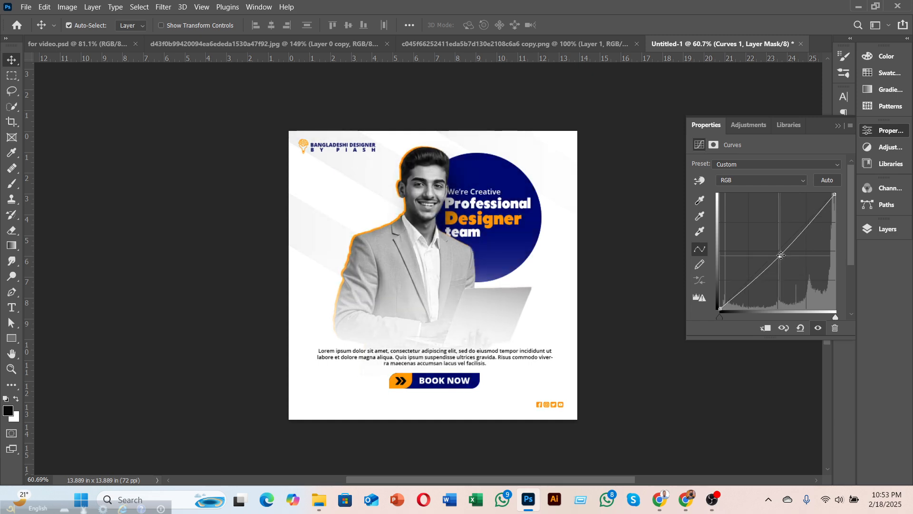
left_click(836, 328)
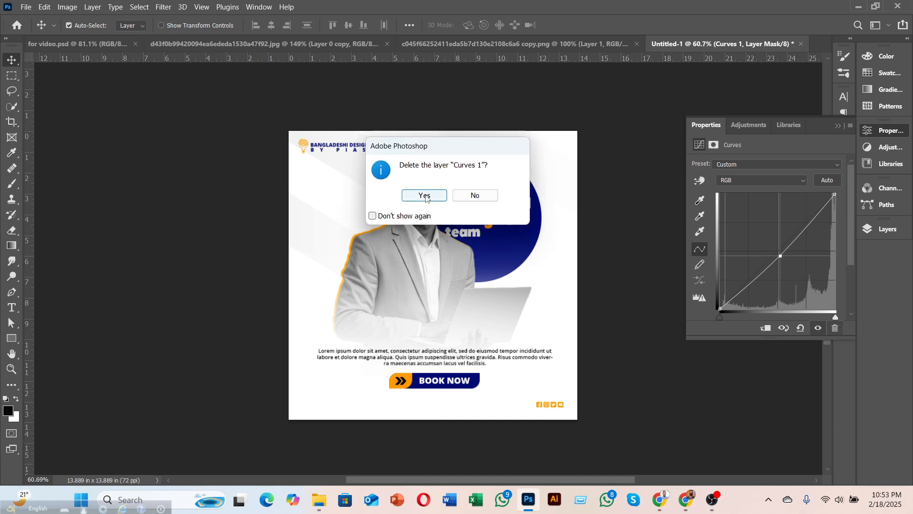
left_click(475, 198)
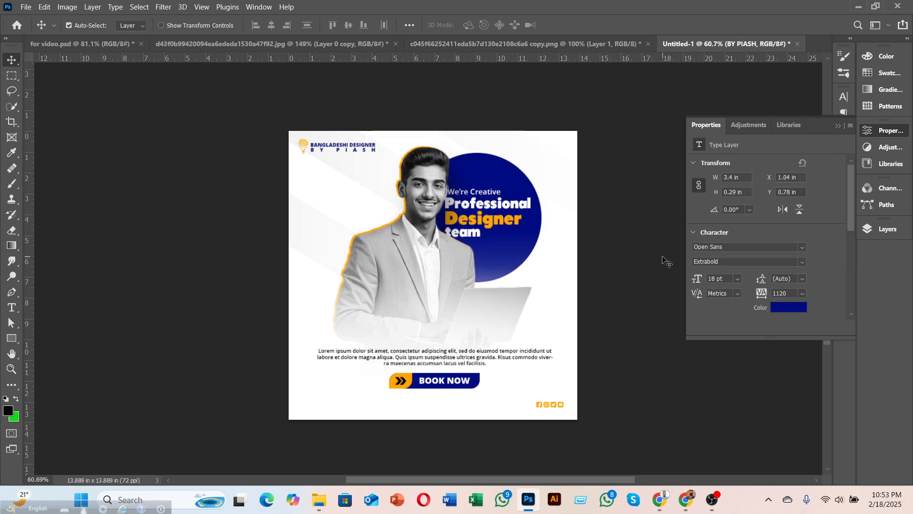
left_click(874, 233)
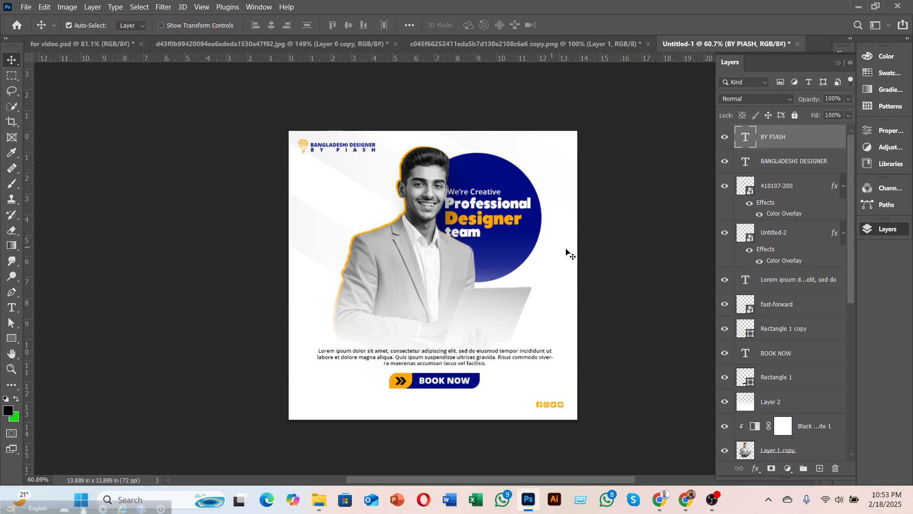
Switch to the for video.psd reference document and make Artboard 2 visible to view both poster versions side by side.
left_click(81, 43)
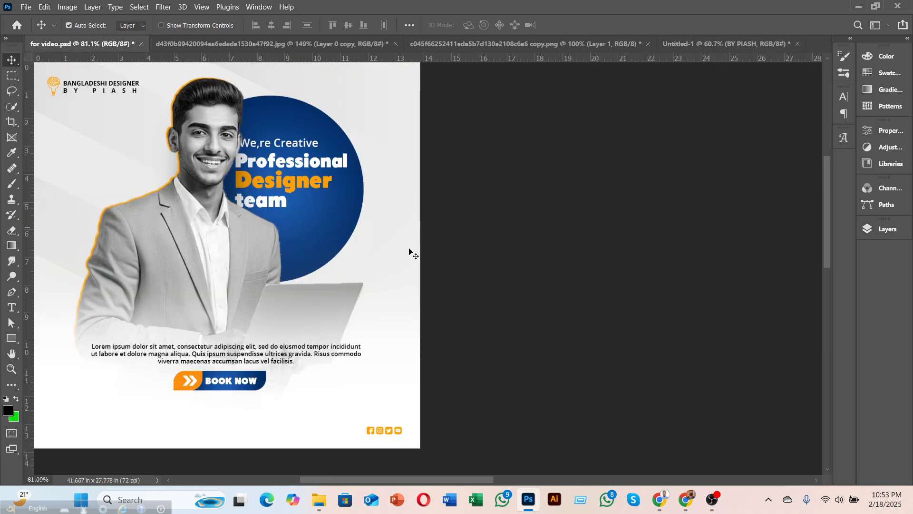
scroll(405, 248, "down", 3)
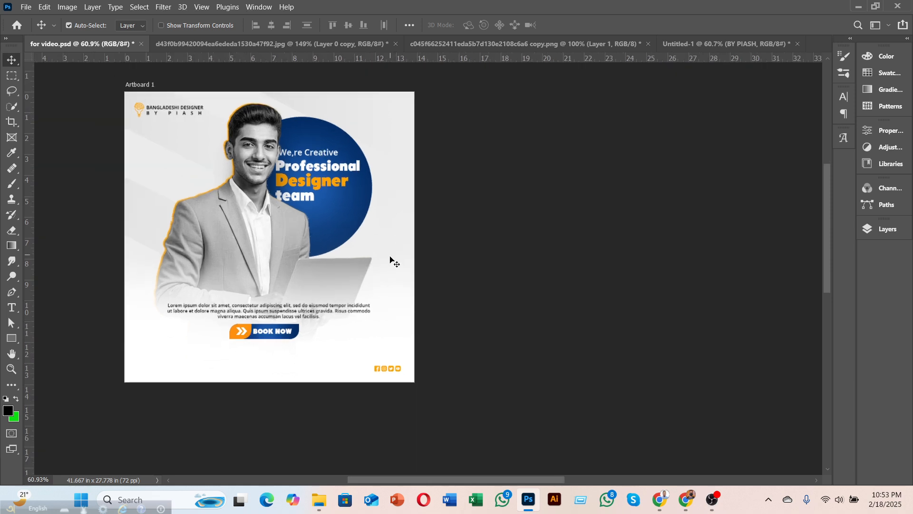
left_click(888, 229)
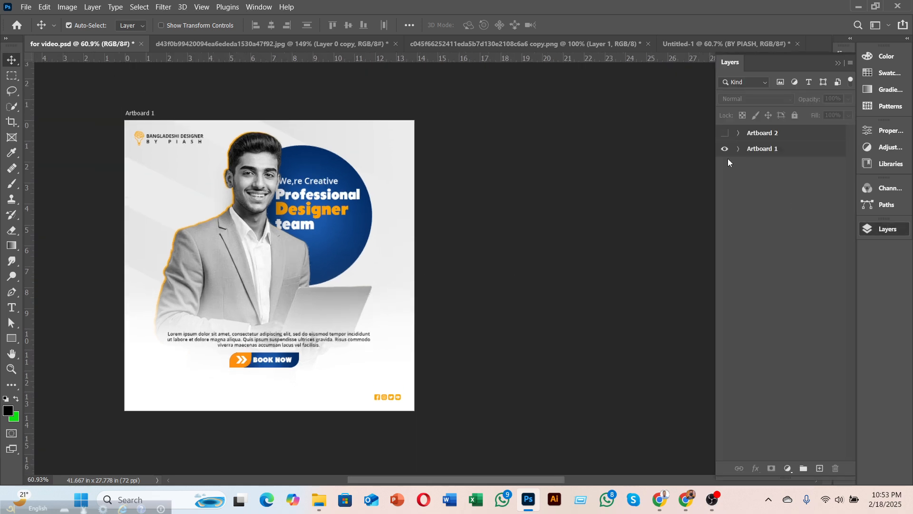
left_click(725, 133)
scroll(546, 278, "down", 2)
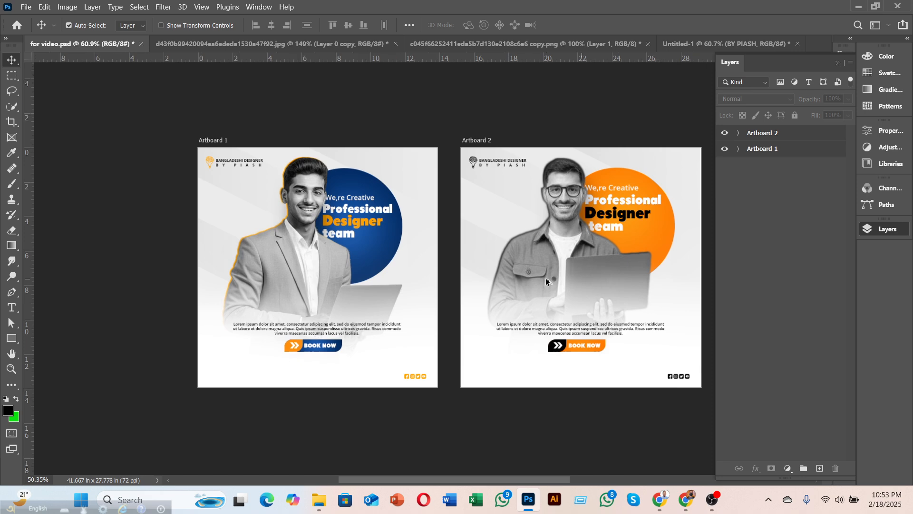
scroll(546, 277, "down", 1)
mouse_move(464, 482)
left_mouse_down()
mouse_move(492, 483)
mouse_move(471, 483)
left_mouse_up()
scroll(486, 455, "down", 3)
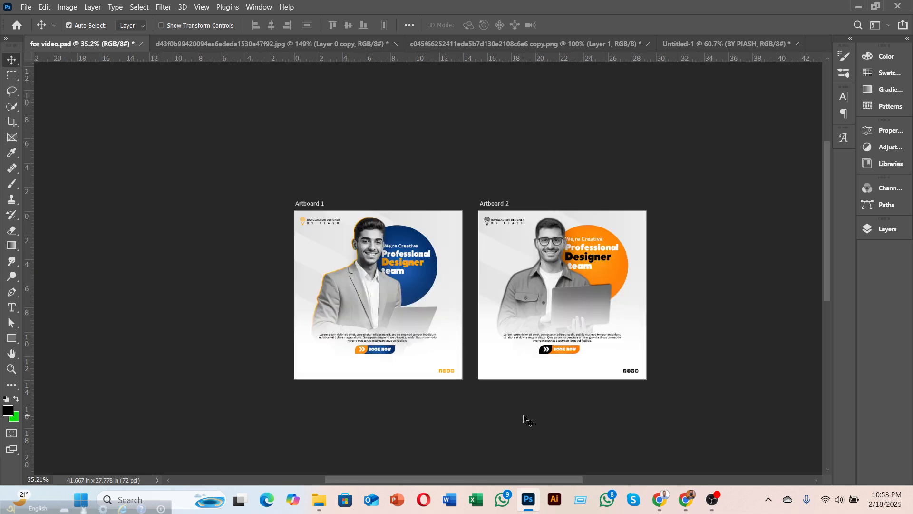